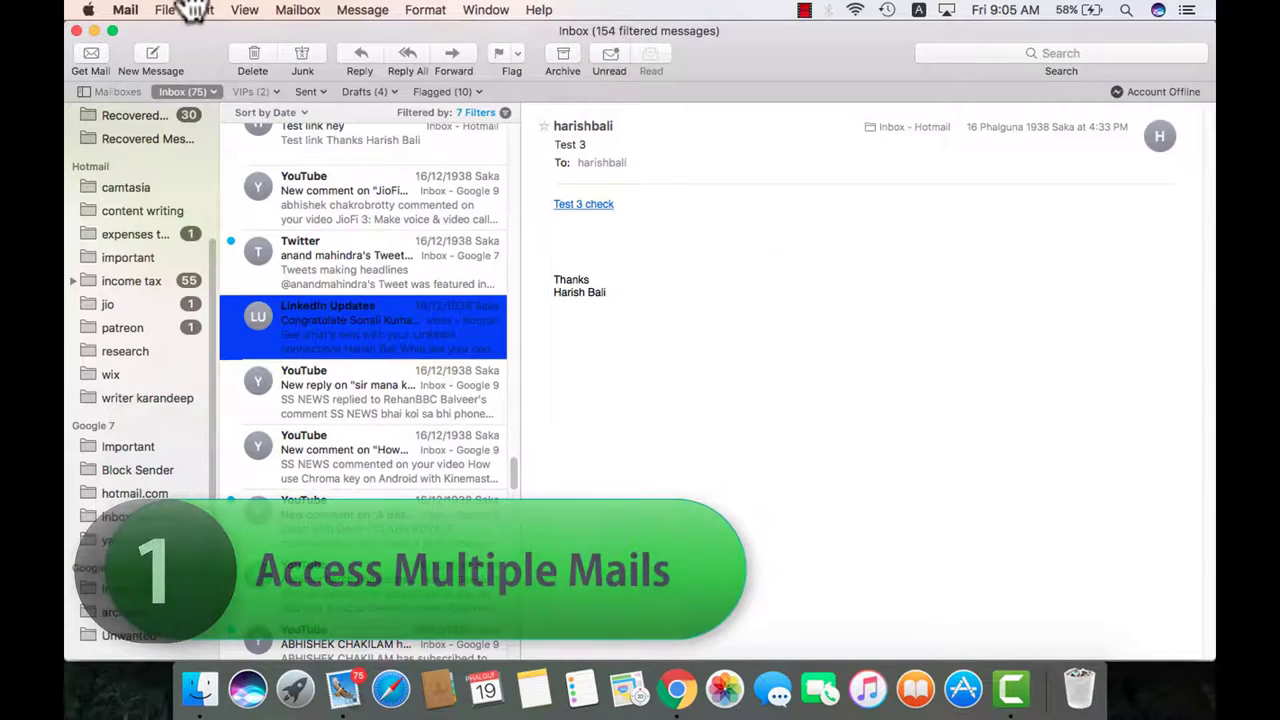
# Start adding a mail account with the Other Mail Account provider and select the name in its details form
pyautogui.click(125, 10)
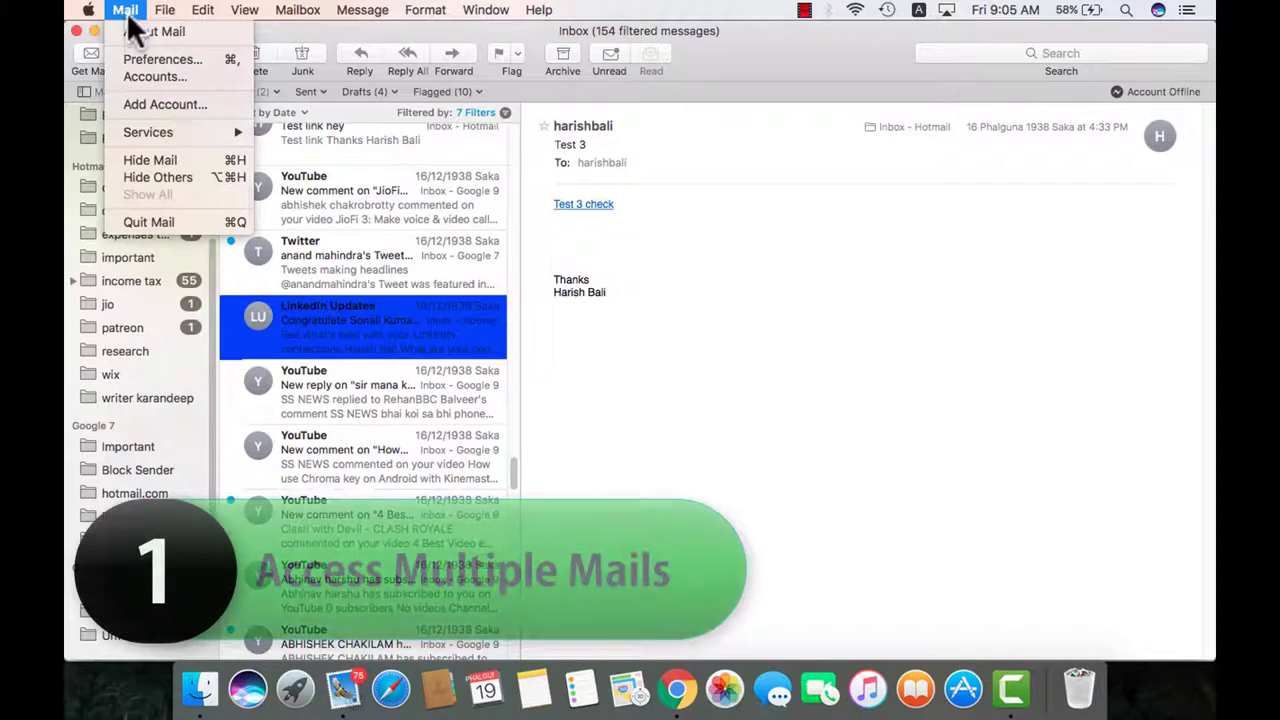
pyautogui.click(141, 104)
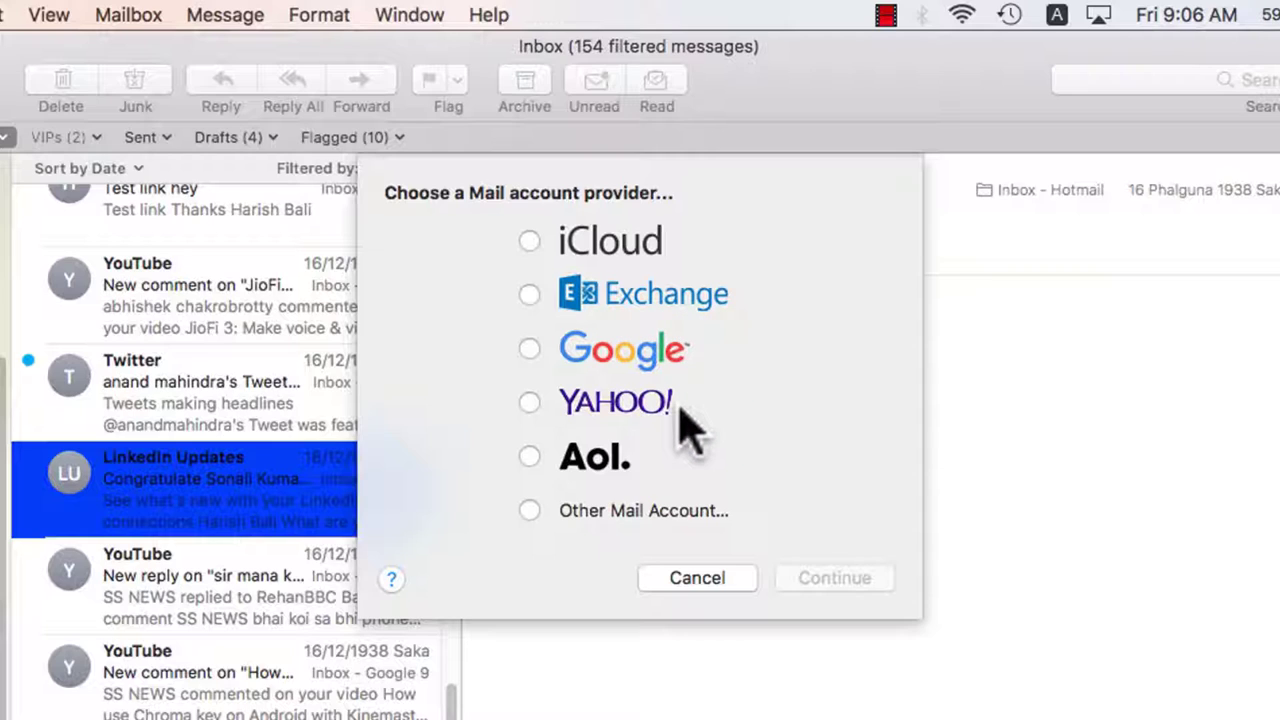
pyautogui.click(529, 510)
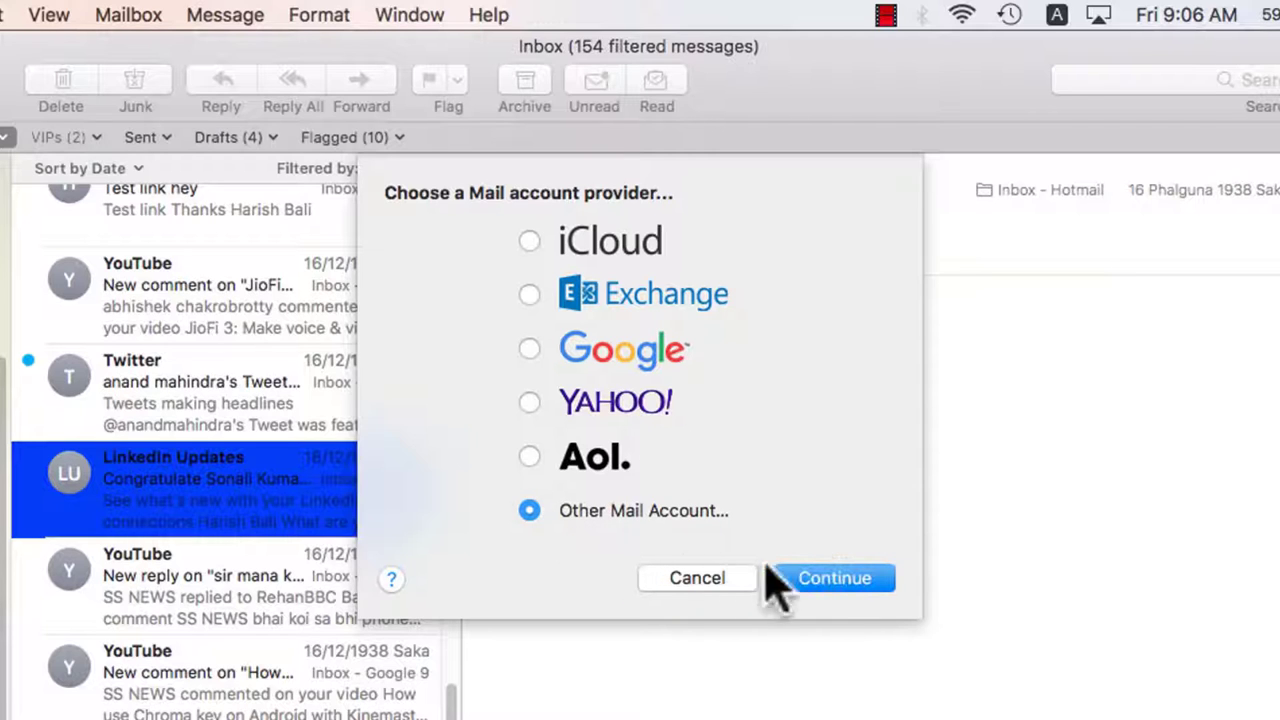
pyautogui.click(857, 582)
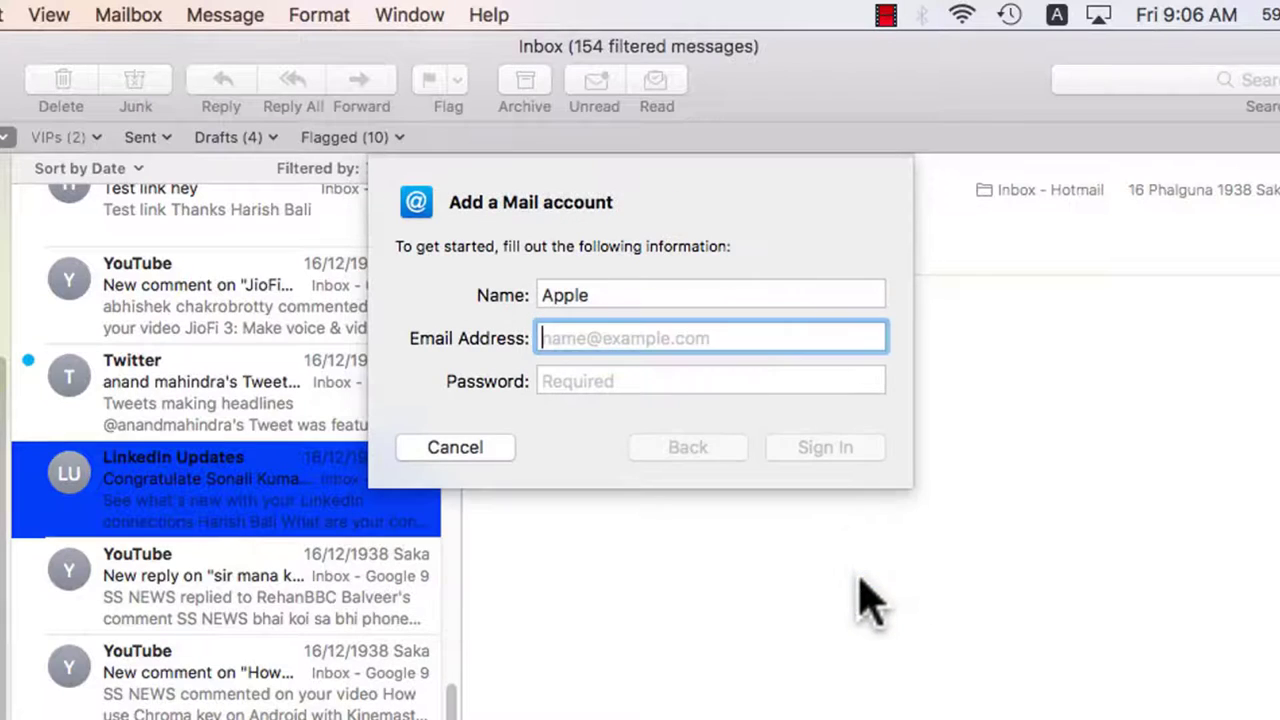
pyautogui.hotkey('shift', 'Tab')
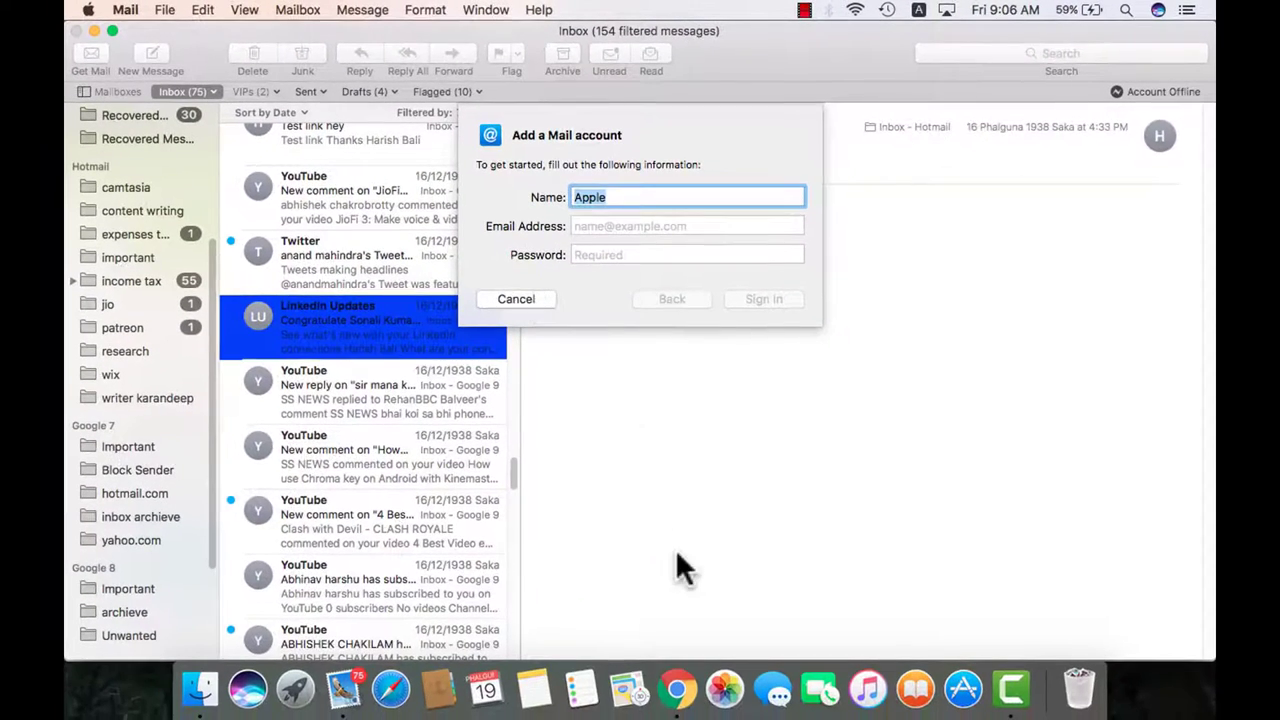
# Switch to Chrome and look up the mail client configuration settings of the second email account in cPanel
pyautogui.click(677, 688)
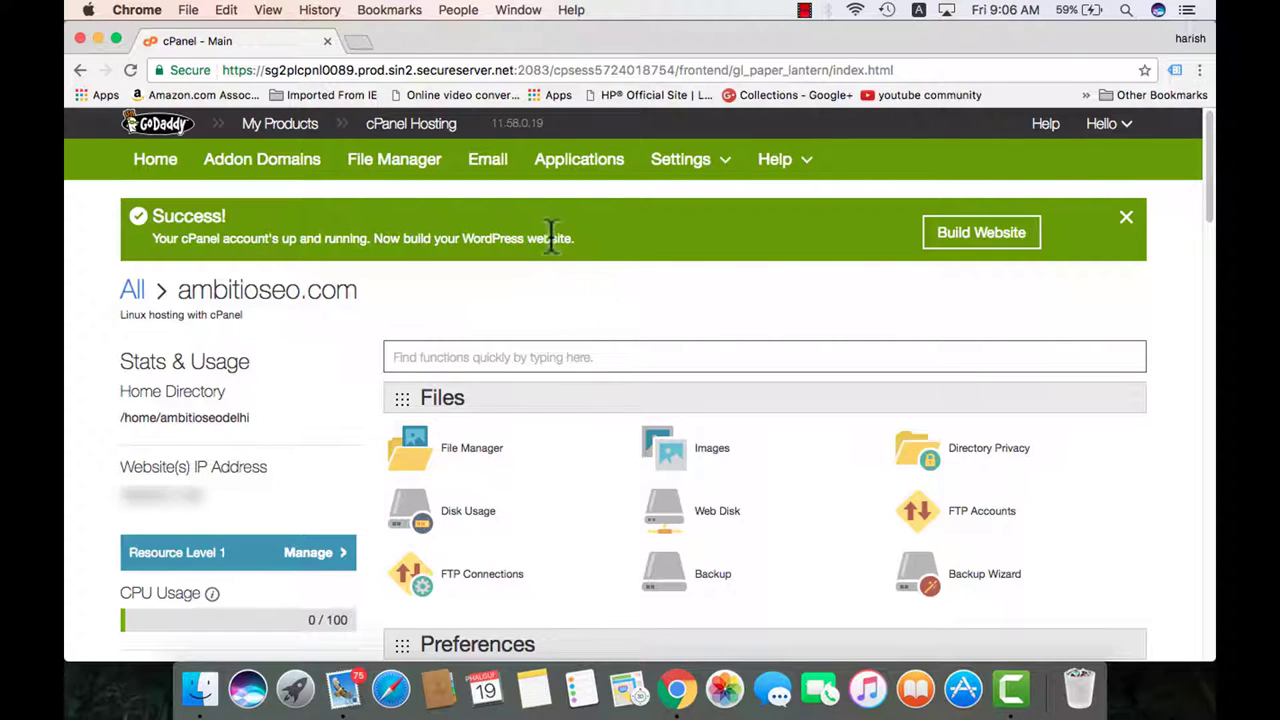
pyautogui.click(490, 172)
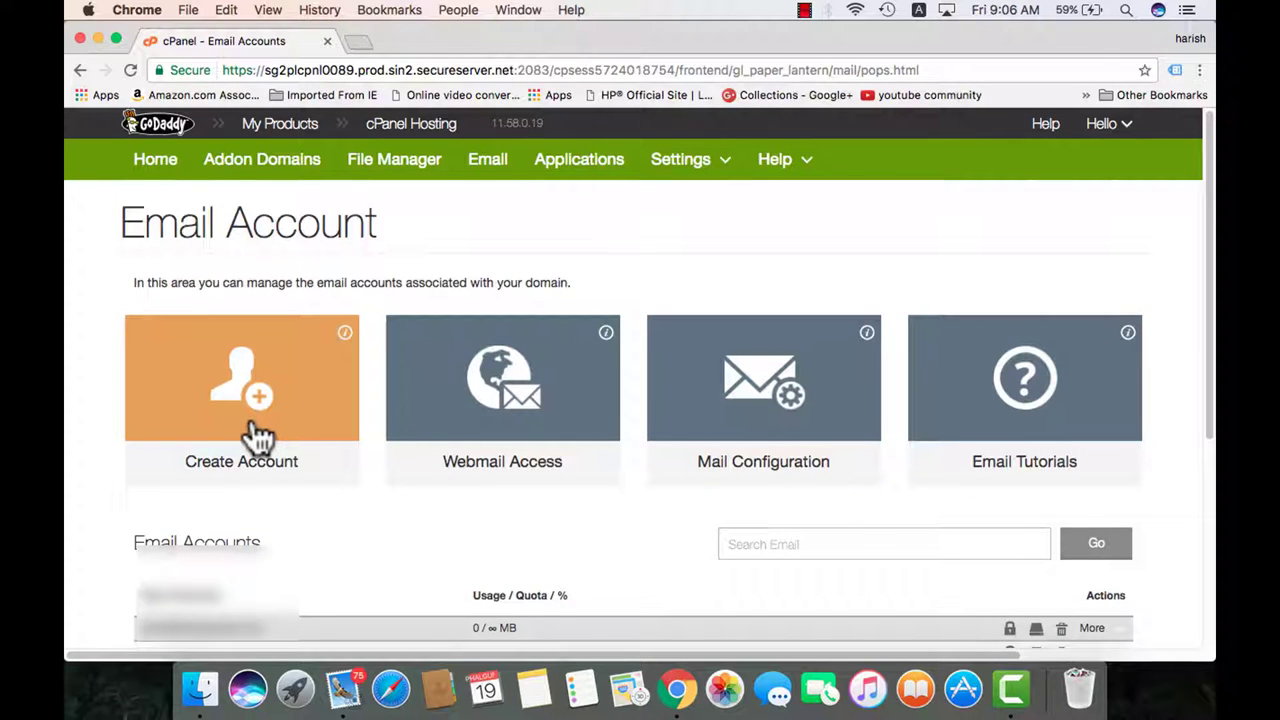
pyautogui.scroll(-5, 258, 435)
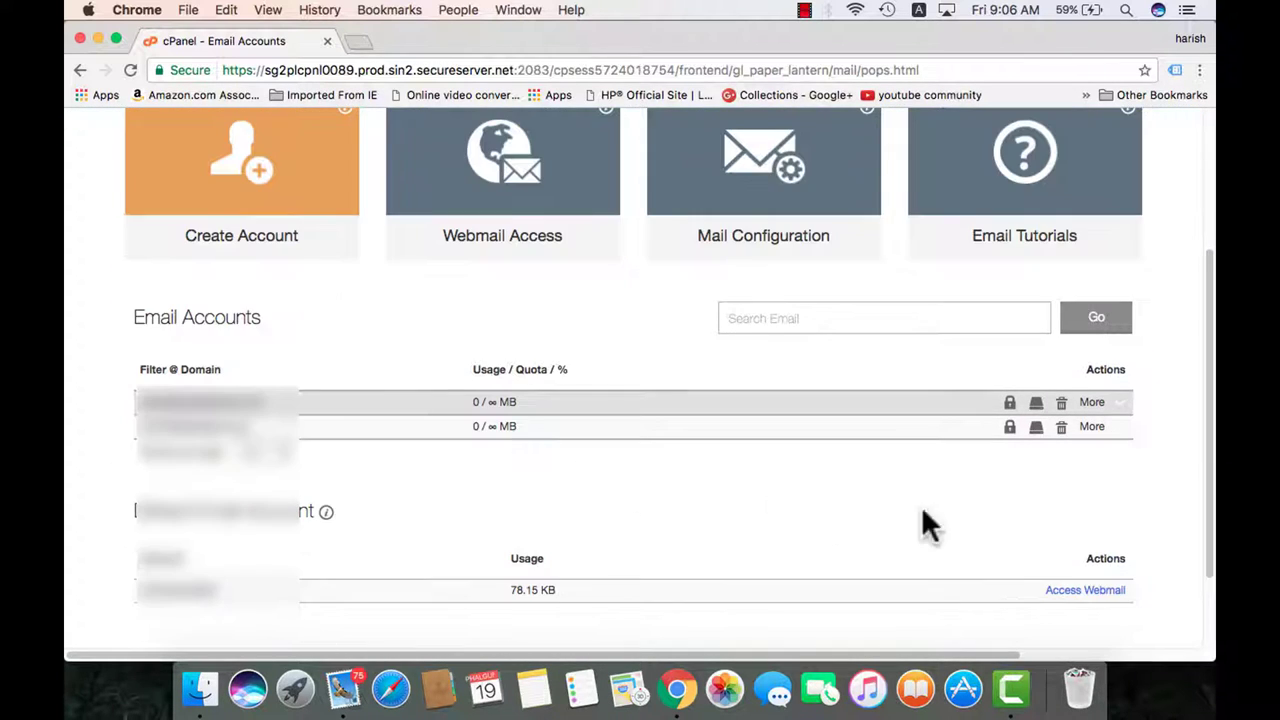
pyautogui.click(1120, 430)
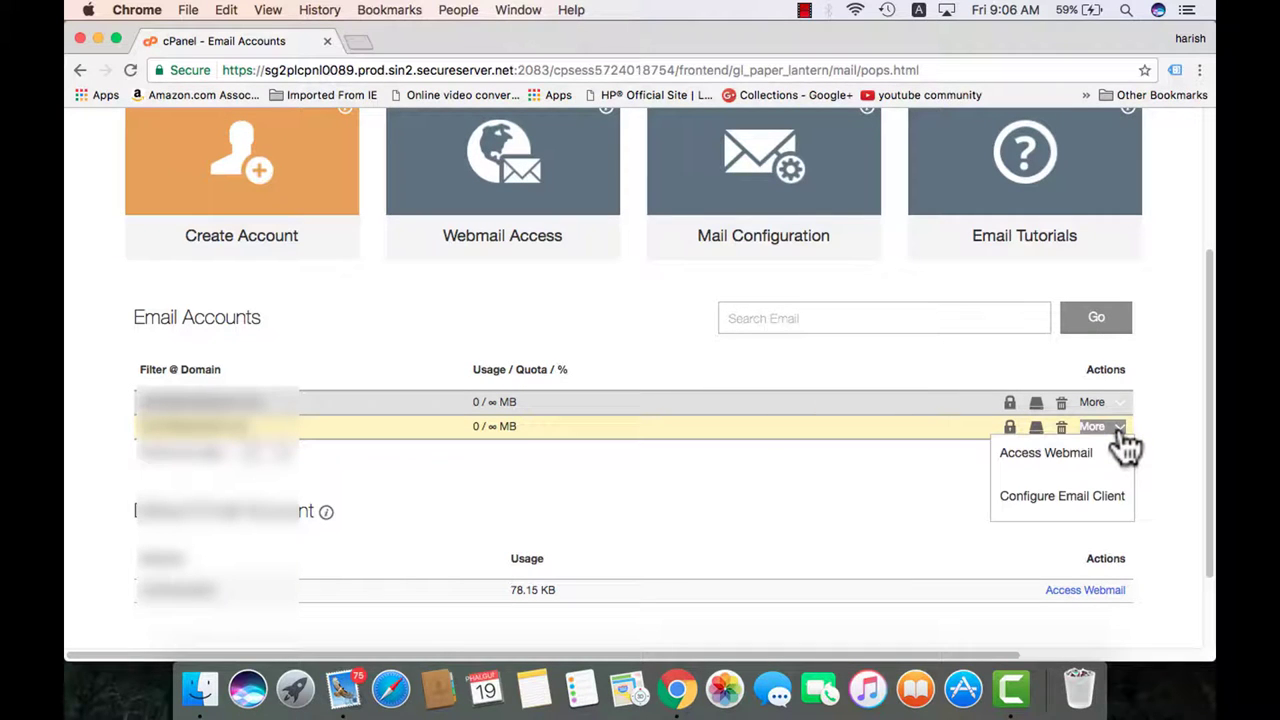
pyautogui.click(1130, 527)
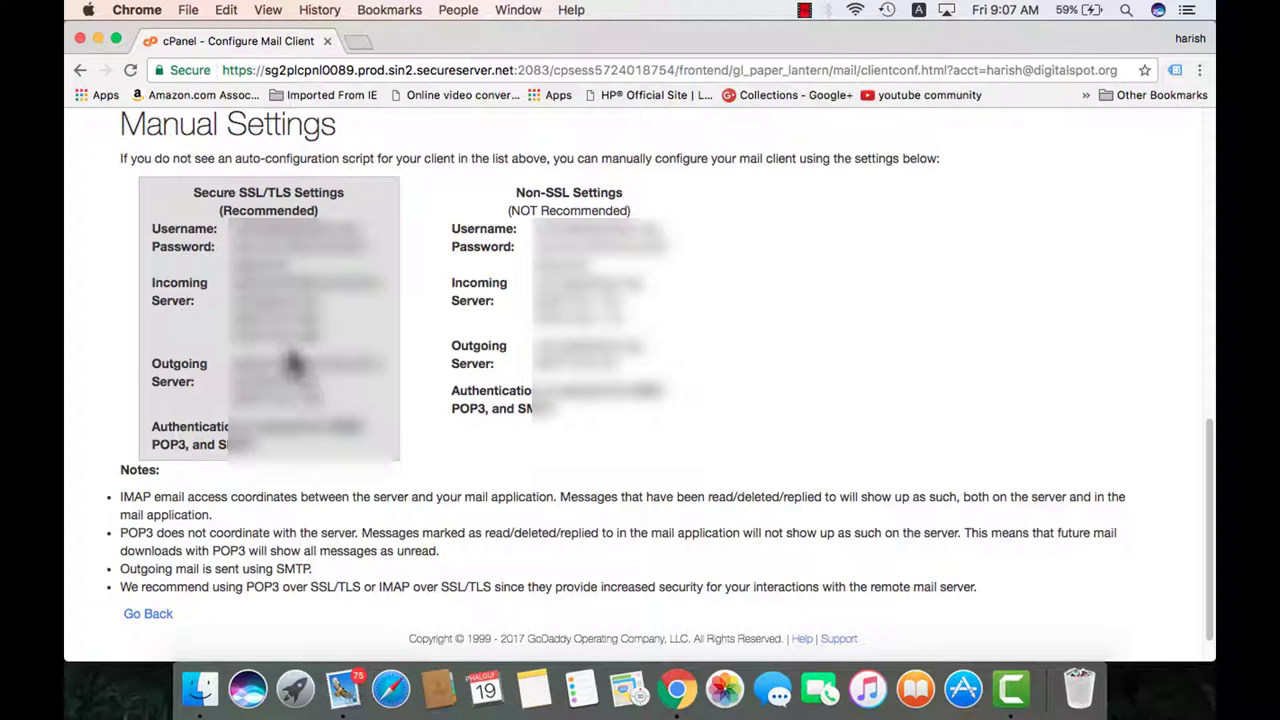
# Switch back to Mail, cancel the new account form and examine the Technofare account's incoming and outgoing server host names
pyautogui.click(343, 688)
pyautogui.click(514, 299)
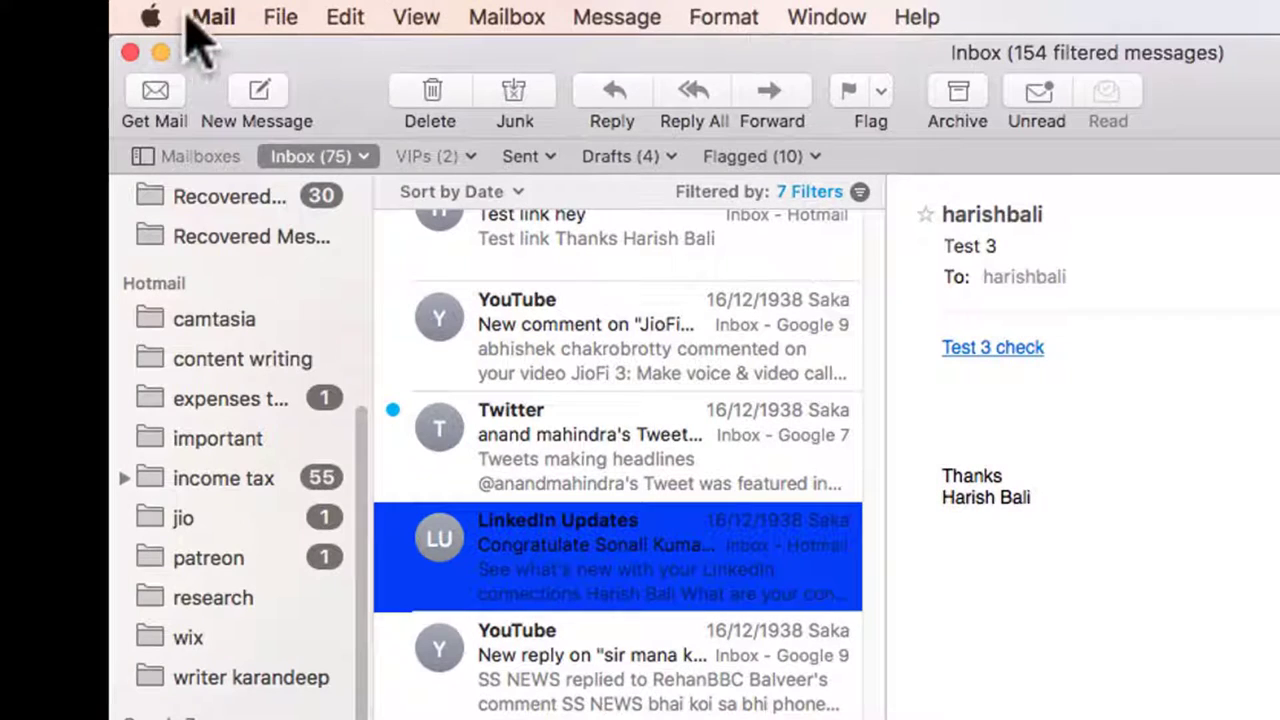
pyautogui.click(205, 17)
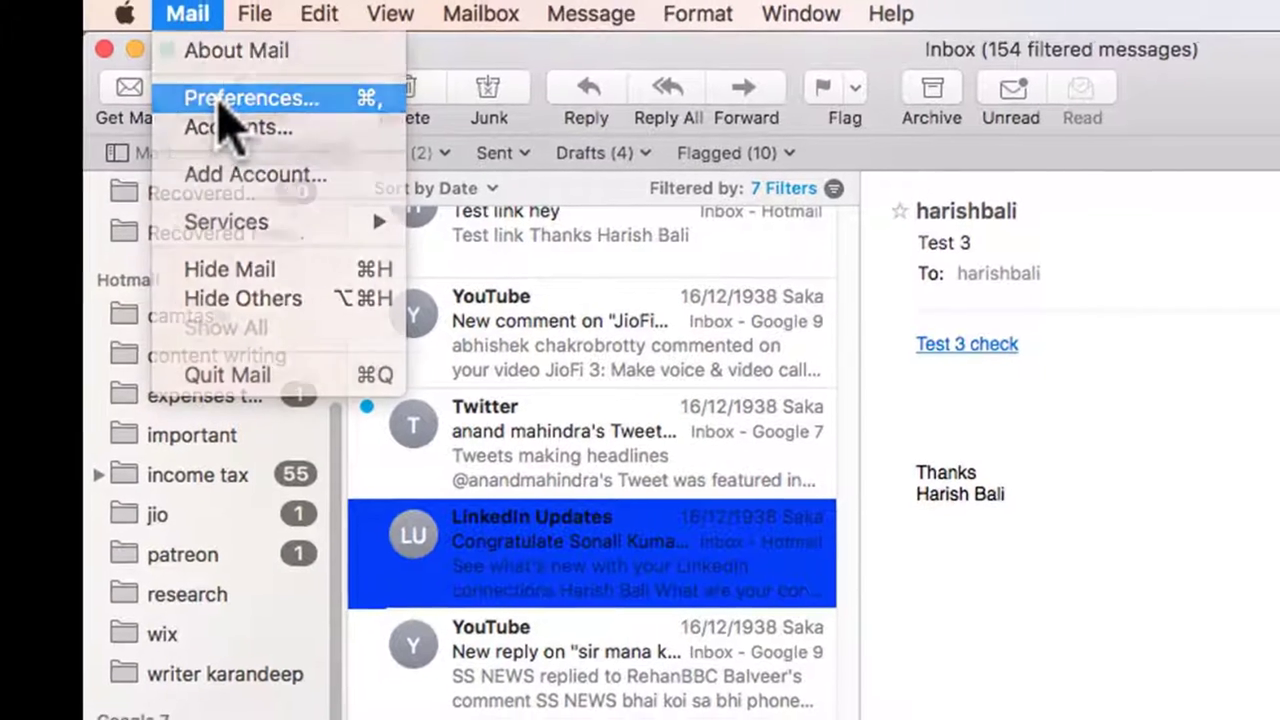
pyautogui.click(255, 102)
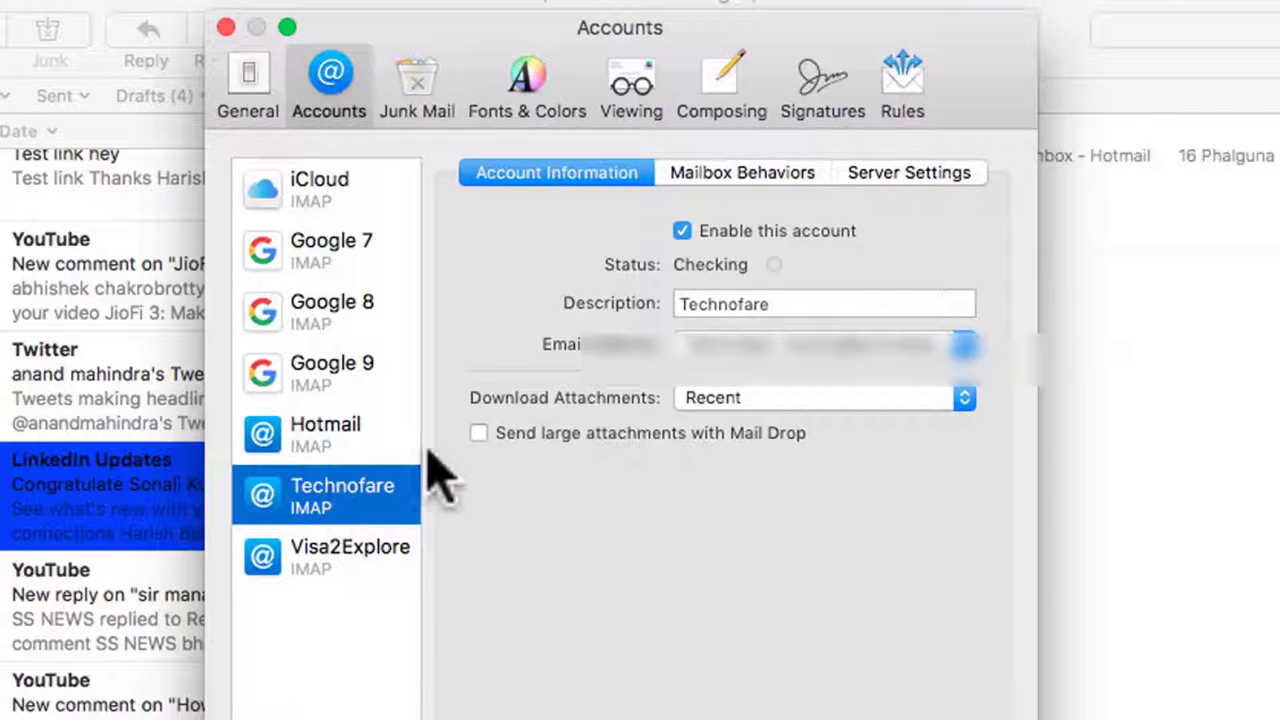
pyautogui.click(866, 176)
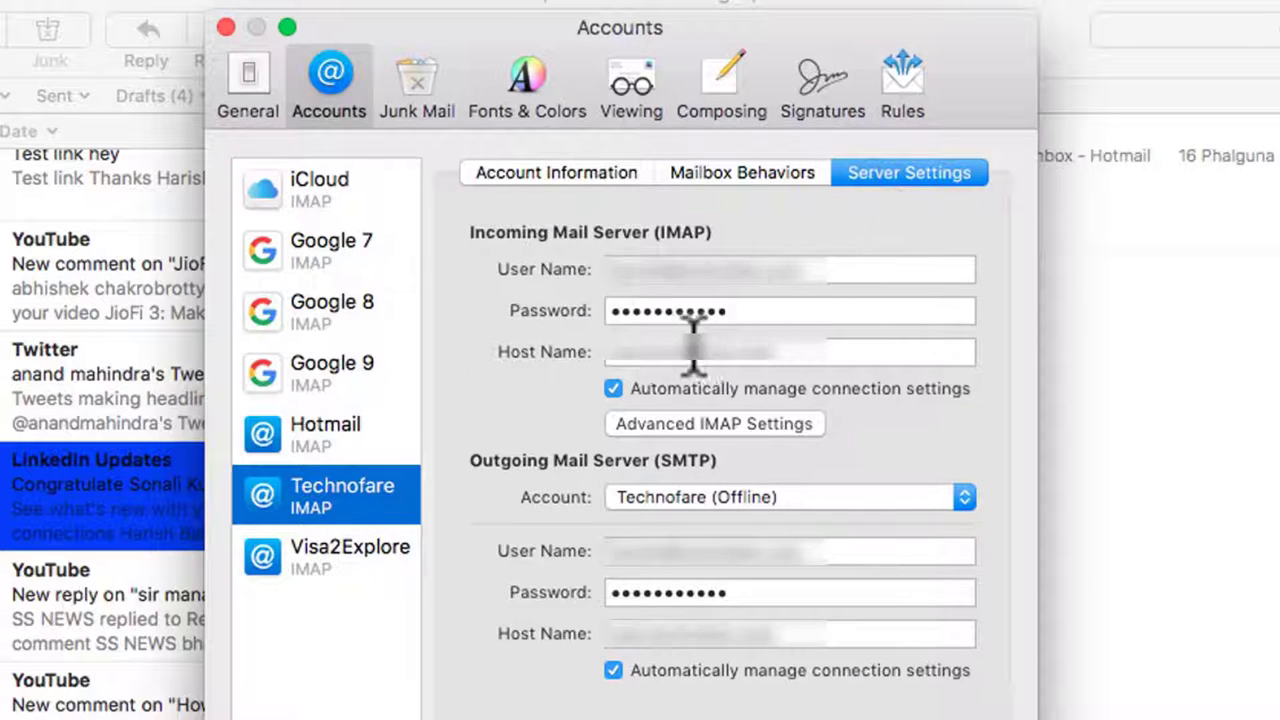
pyautogui.tripleClick(780, 353)
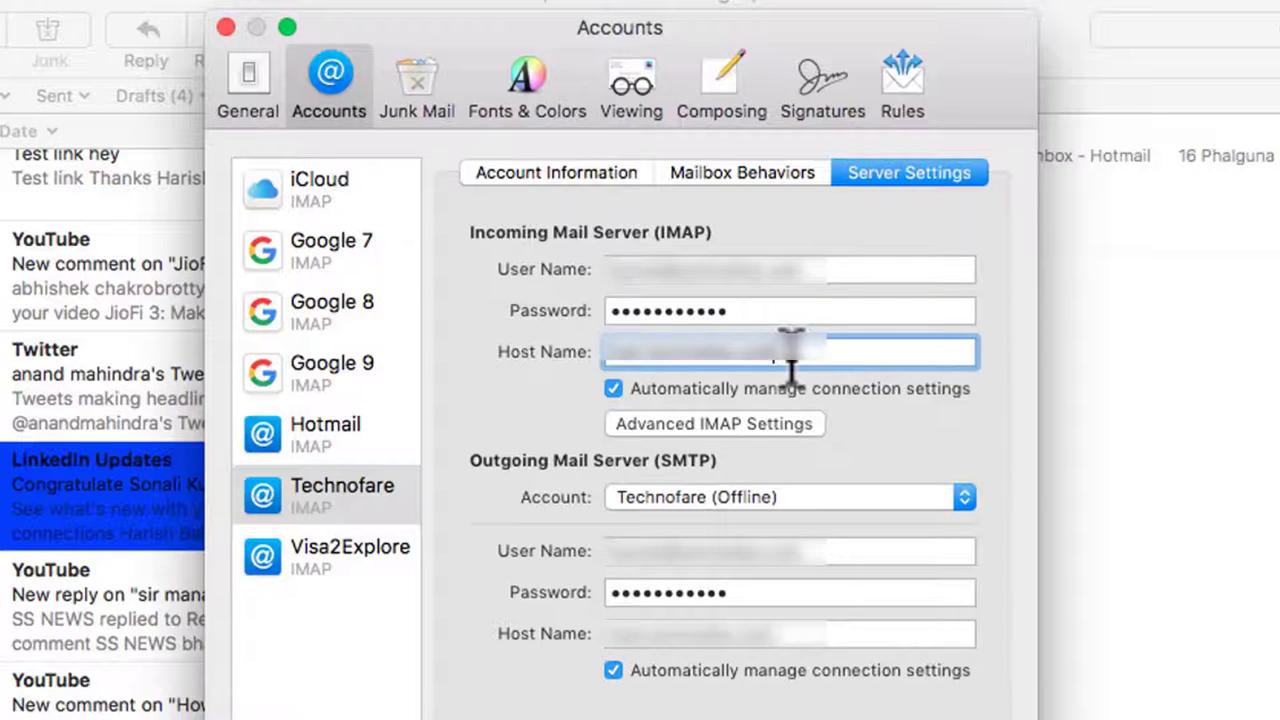
pyautogui.tripleClick(806, 632)
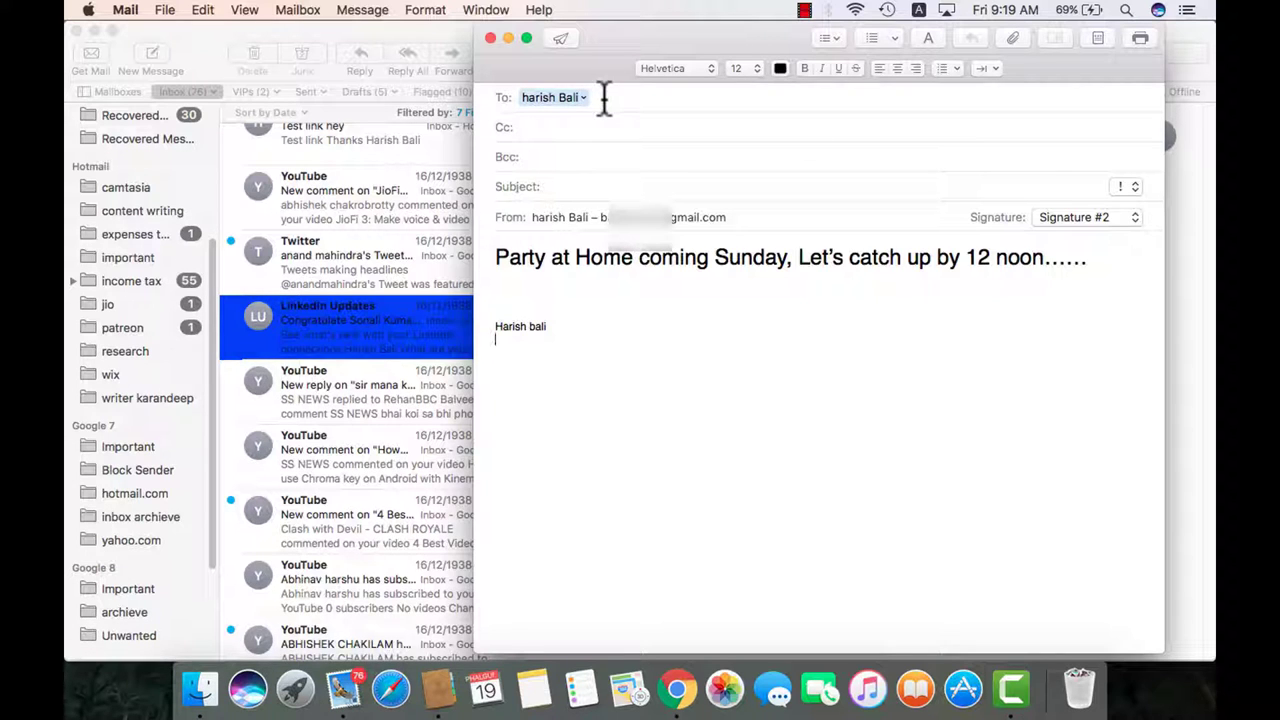
# Add the family contact group as a Bcc recipient of the party invitation message
pyautogui.click(561, 157)
pyautogui.write('family')
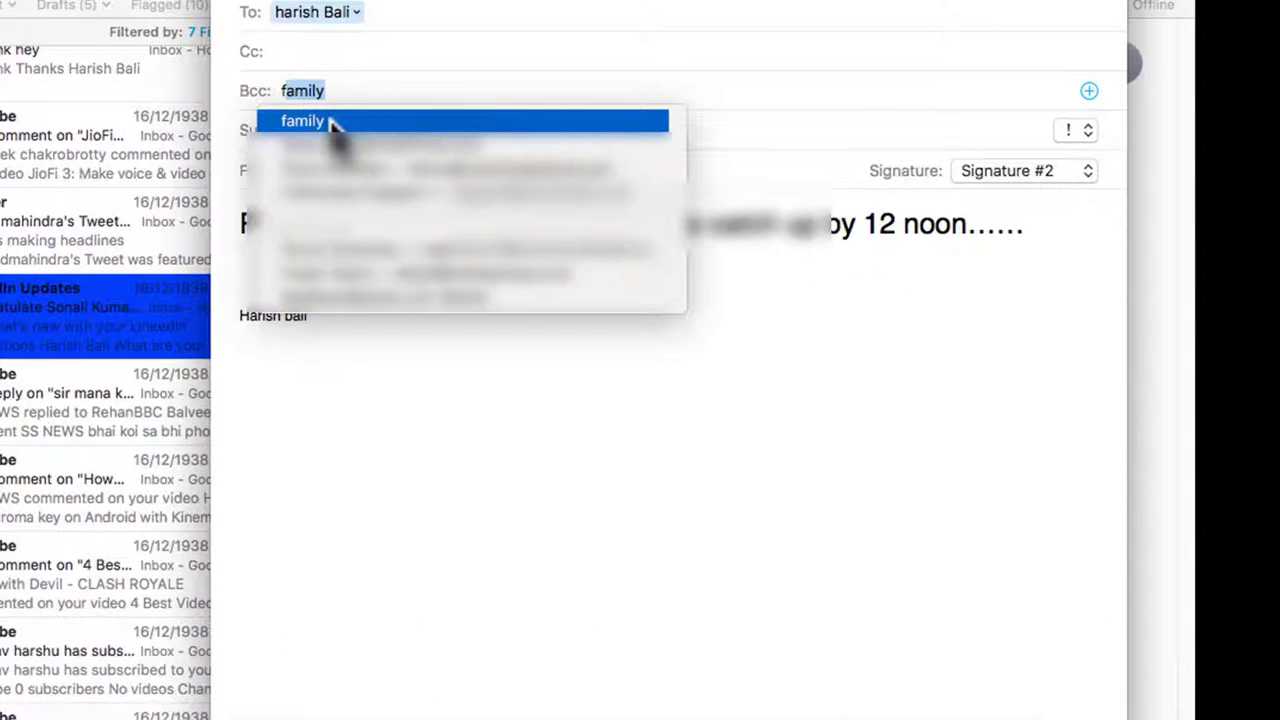
pyautogui.click(333, 122)
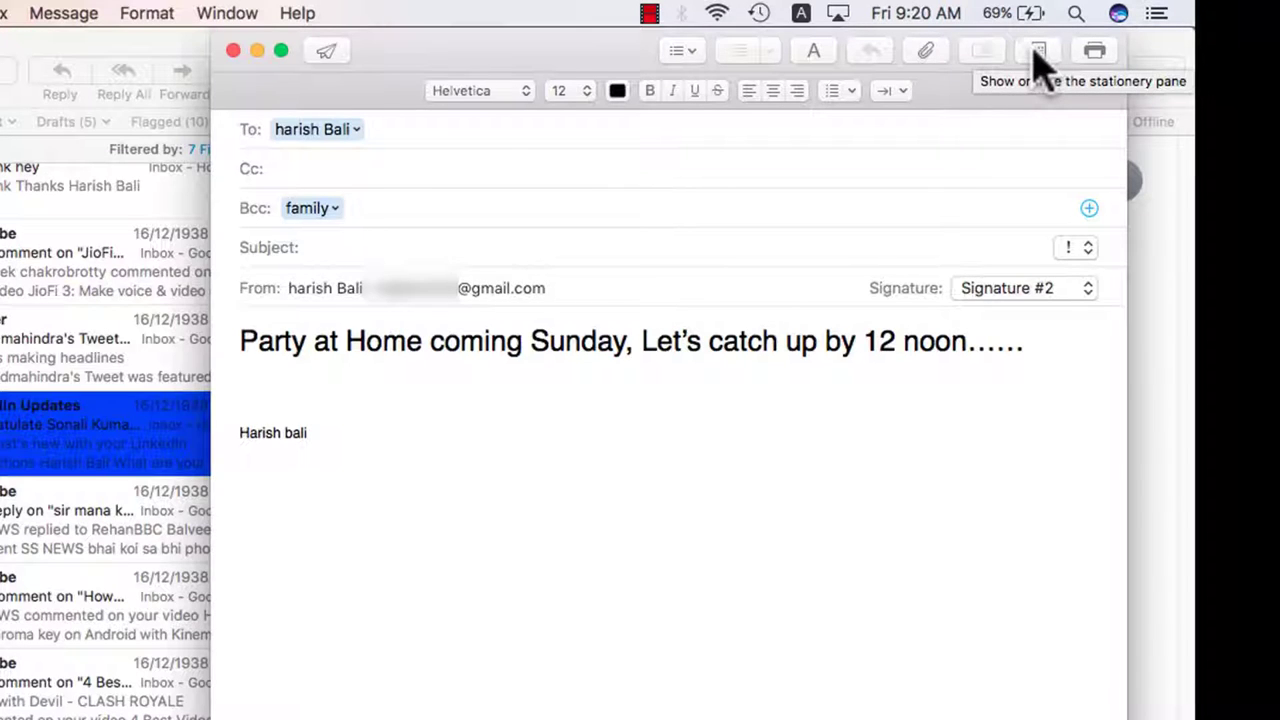
# Apply the Lunch stationery template from the Announcements category to the party invitation message
pyautogui.click(1038, 52)
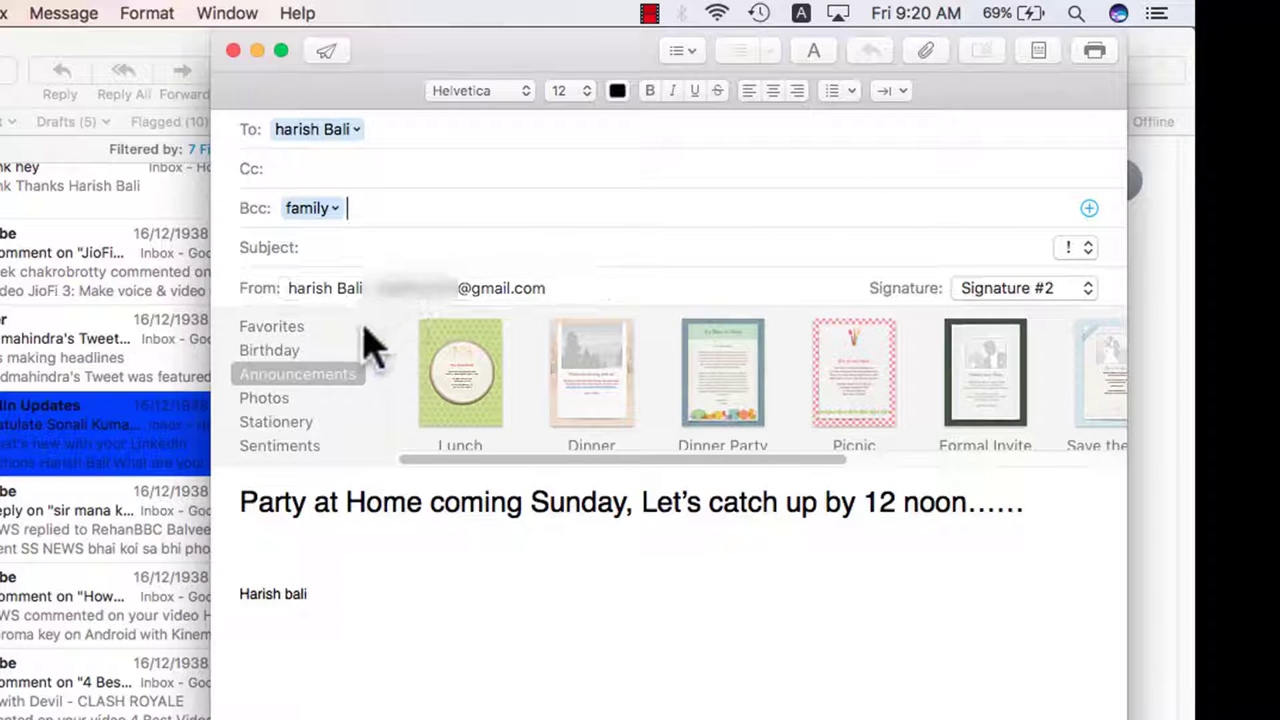
pyautogui.click(307, 384)
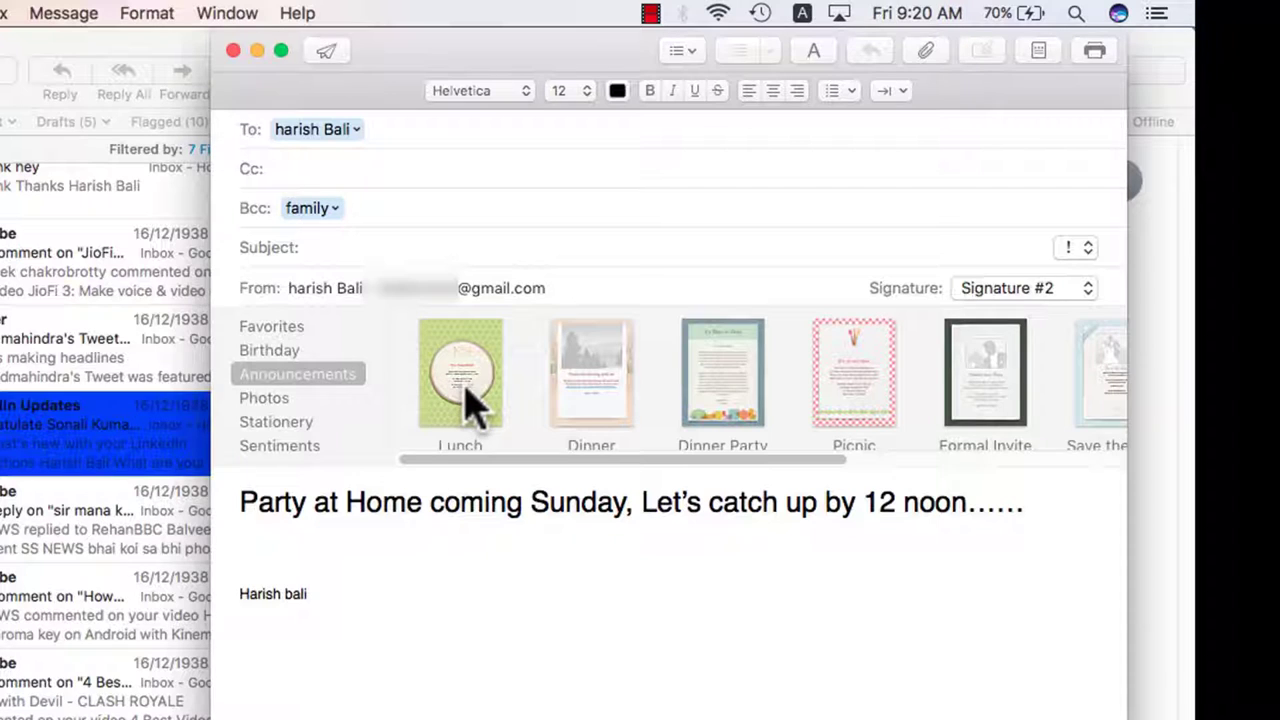
pyautogui.click(470, 405)
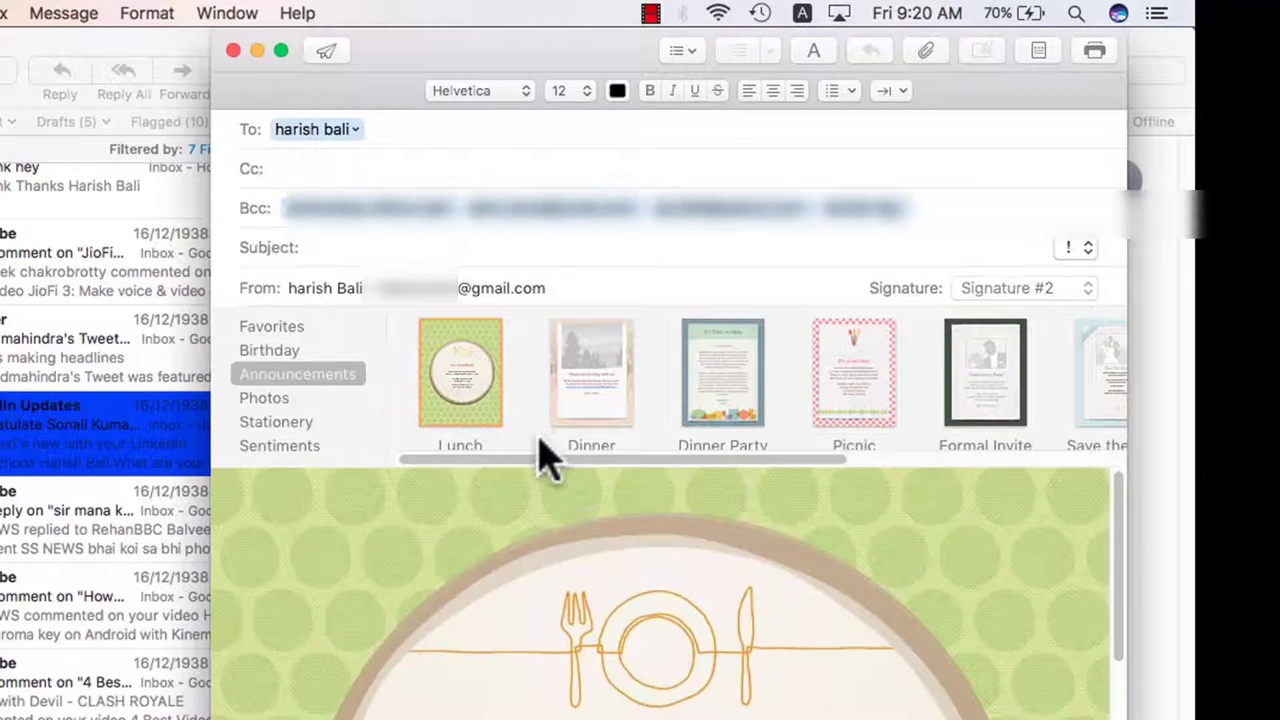
pyautogui.scroll(-6, 651, 600)
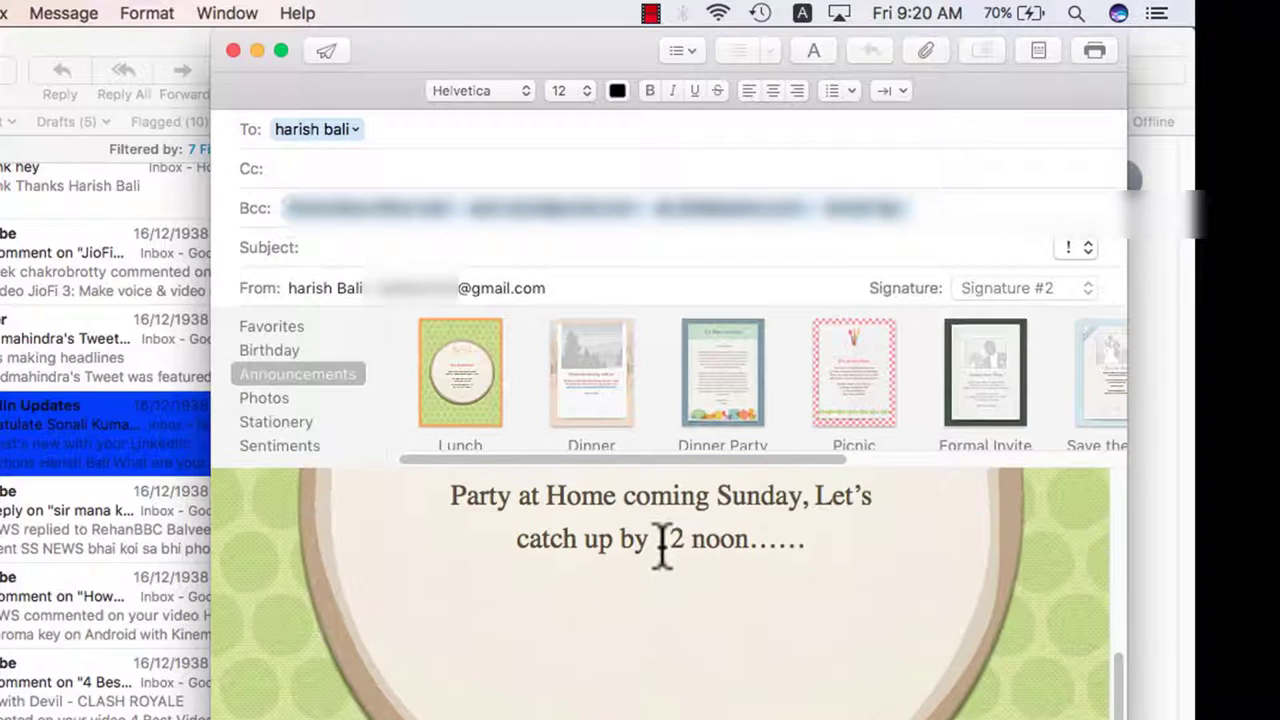
pyautogui.click(690, 537)
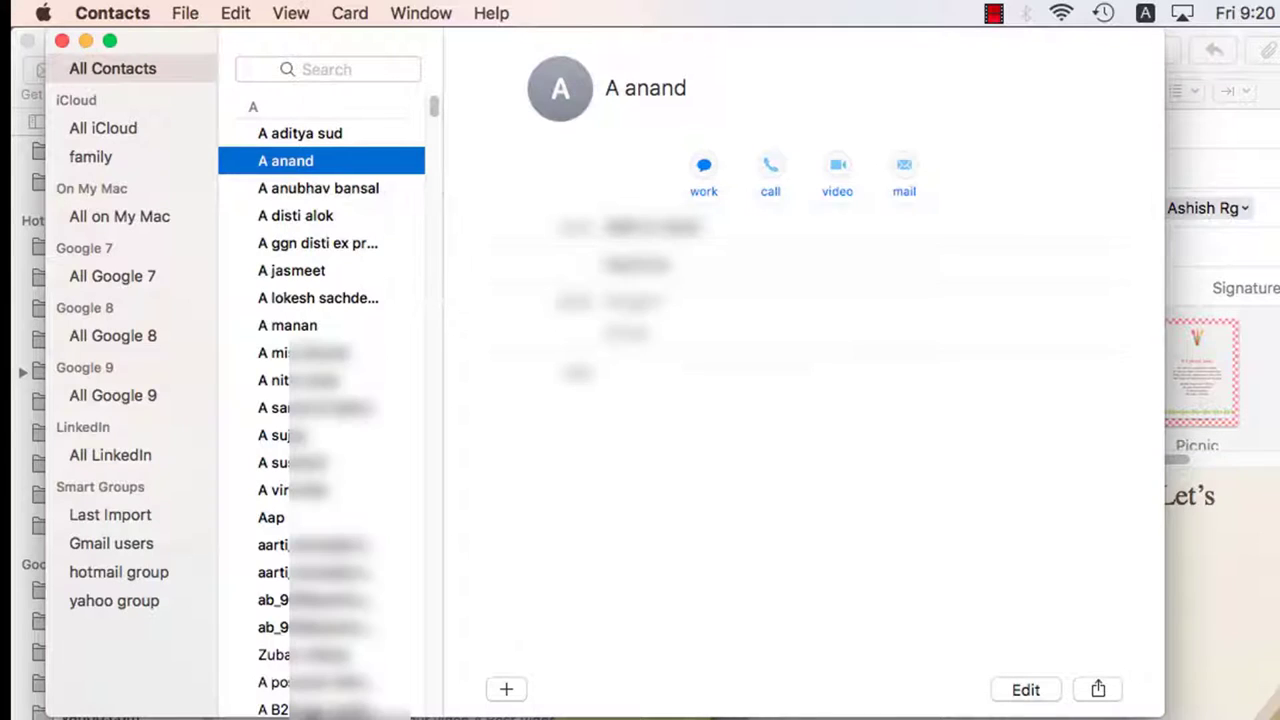
# Create a new iCloud contact group named friends
pyautogui.click(185, 14)
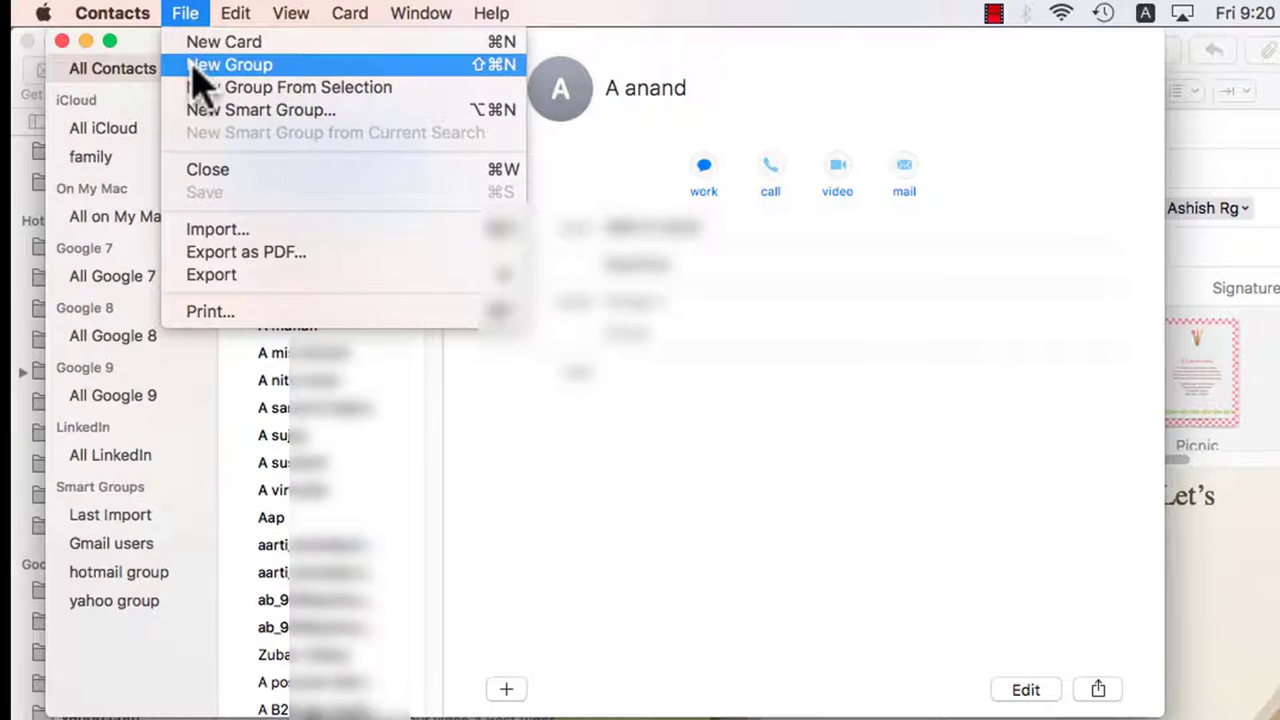
pyautogui.click(190, 64)
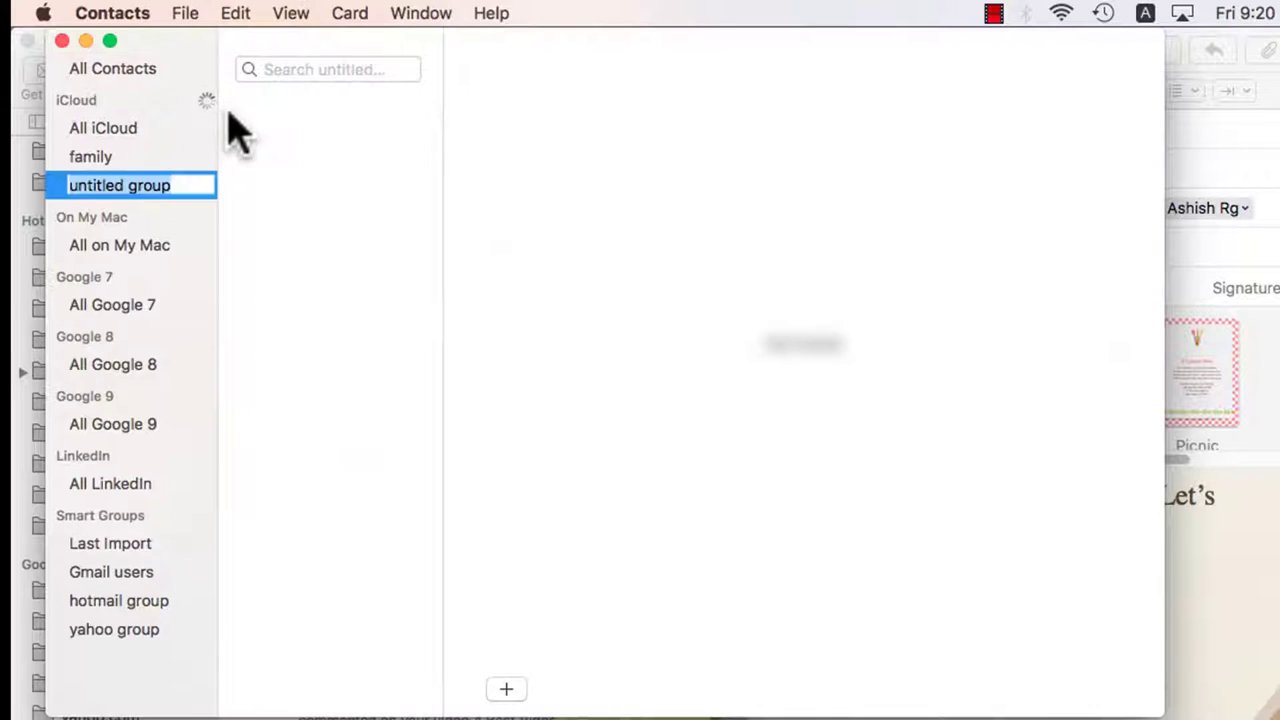
pyautogui.write('friends')
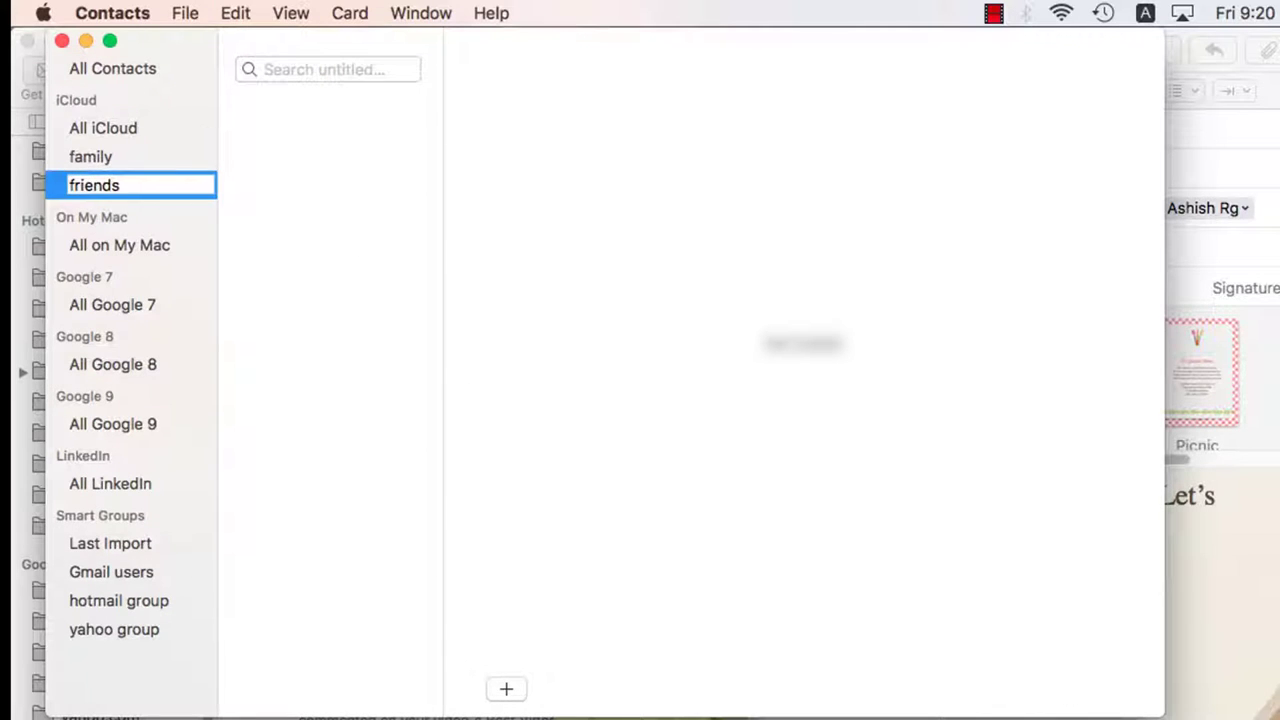
pyautogui.click(143, 188)
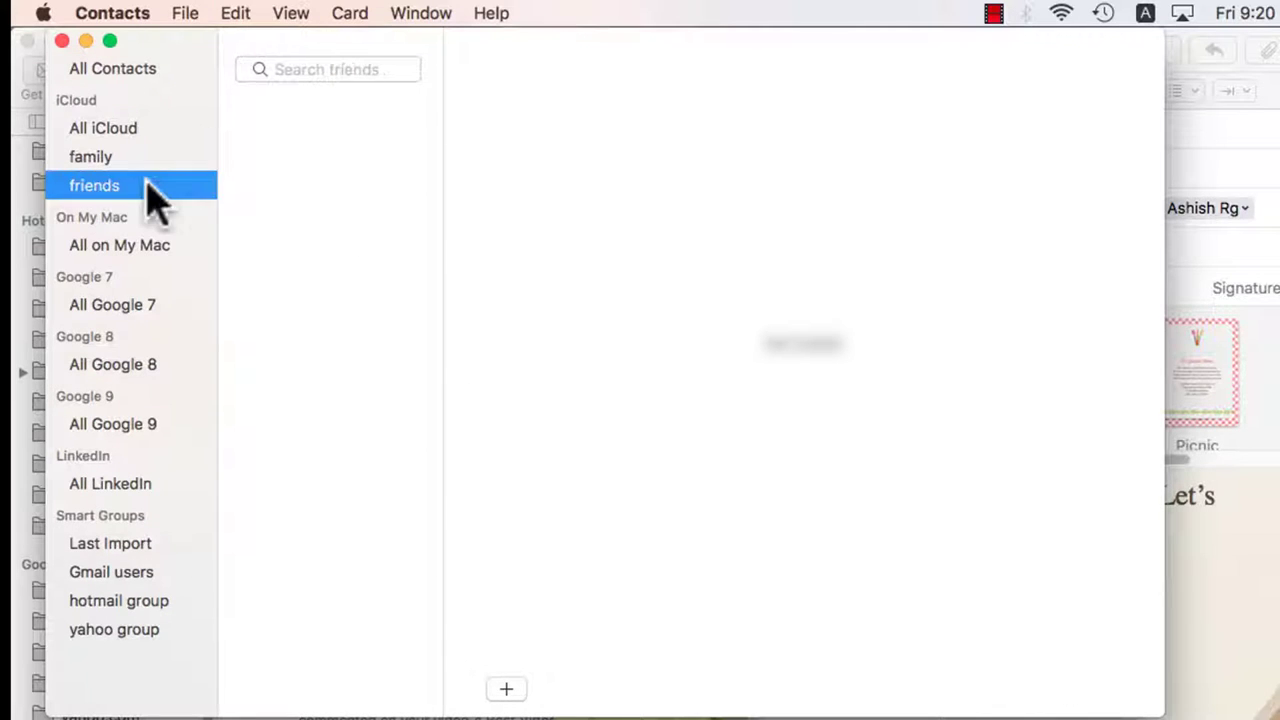
# Show all contacts and add a single contact from the list to the friends group
pyautogui.click(150, 85)
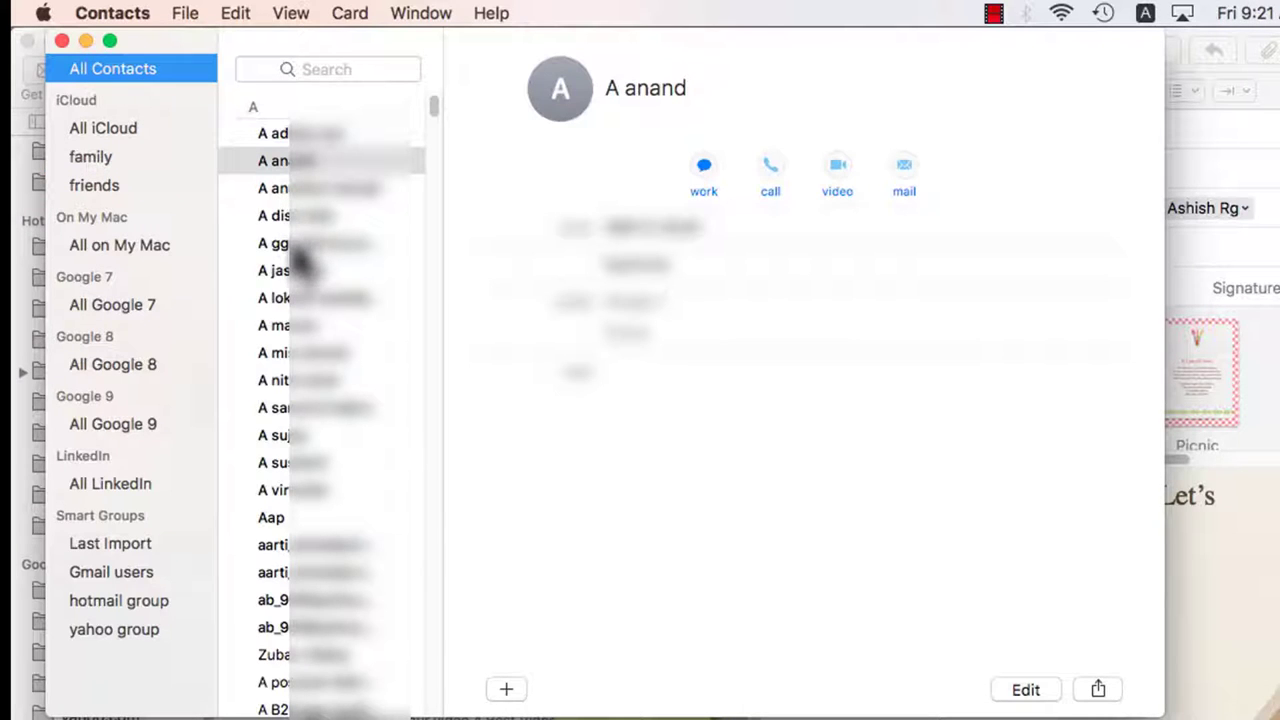
pyautogui.moveTo(300, 160); pyautogui.dragTo(200, 200)
pyautogui.moveTo(275, 243); pyautogui.dragTo(280, 480)
pyautogui.moveTo(272, 188); pyautogui.dragTo(103, 189)
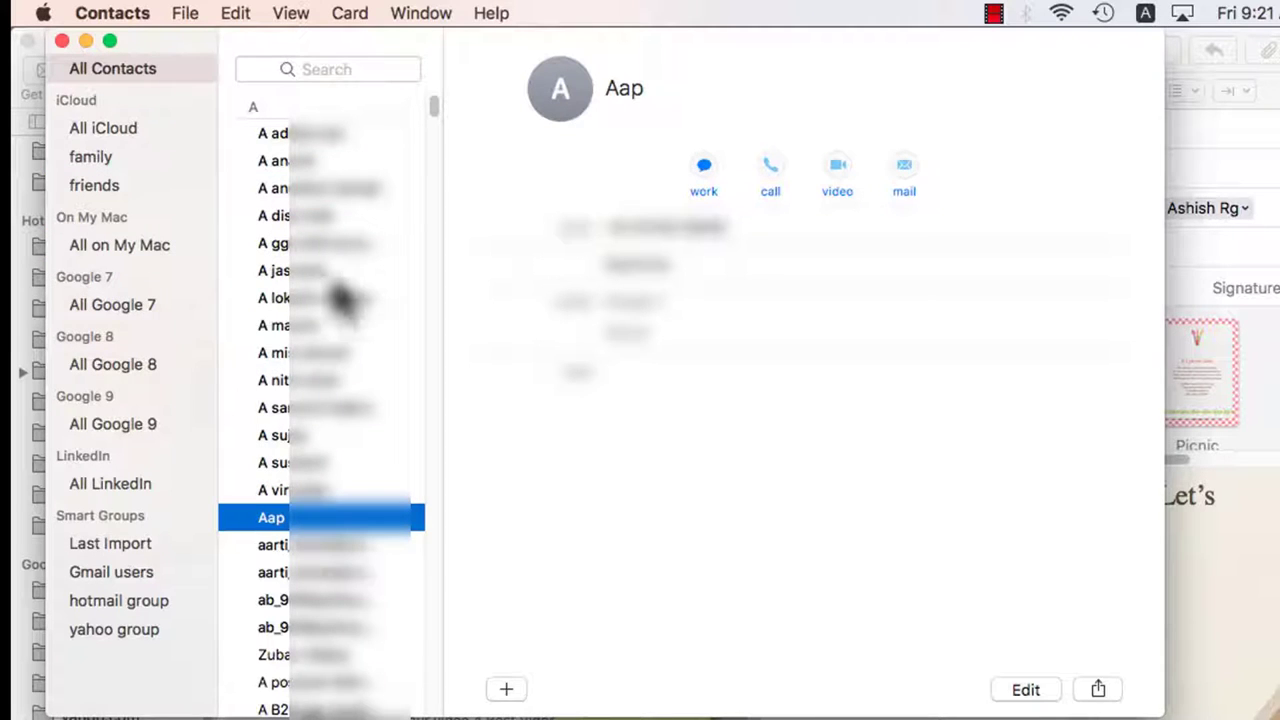
# Select four non-adjacent contacts in the full contact list and add them together to the friends group
pyautogui.scroll(-5, 338, 300)
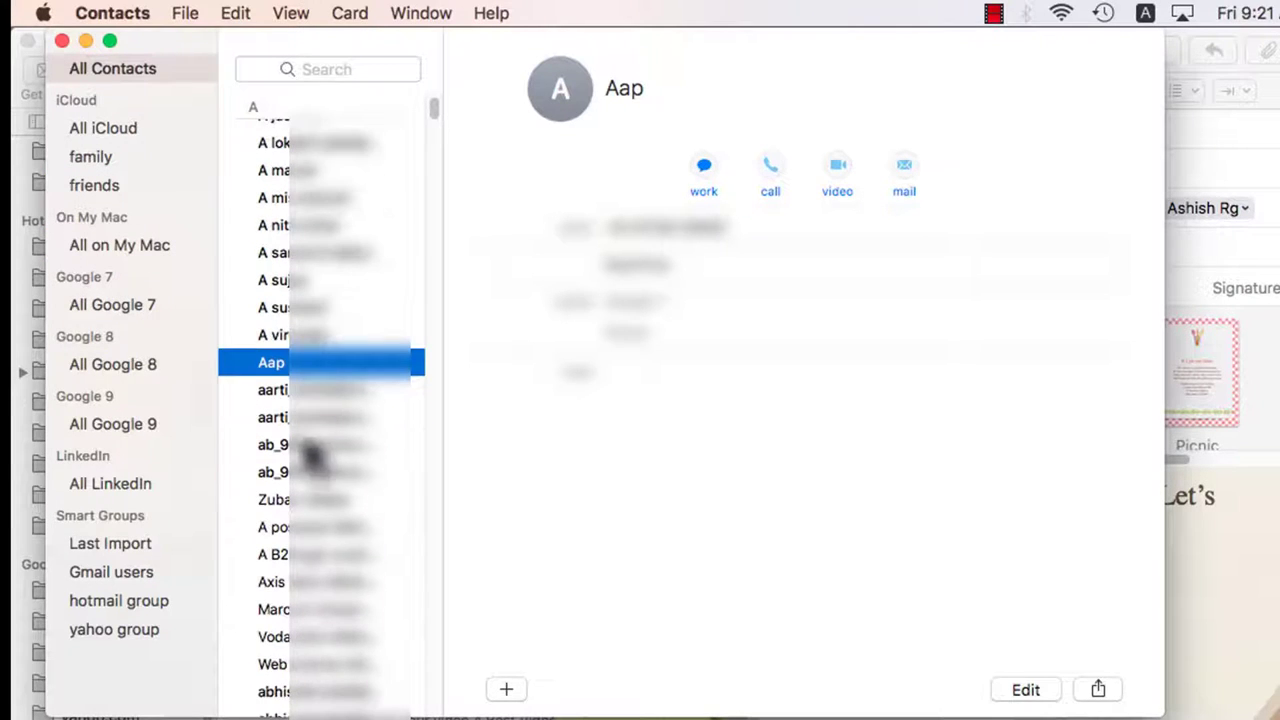
pyautogui.scroll(-1, 312, 455)
pyautogui.scroll(-1, 318, 462)
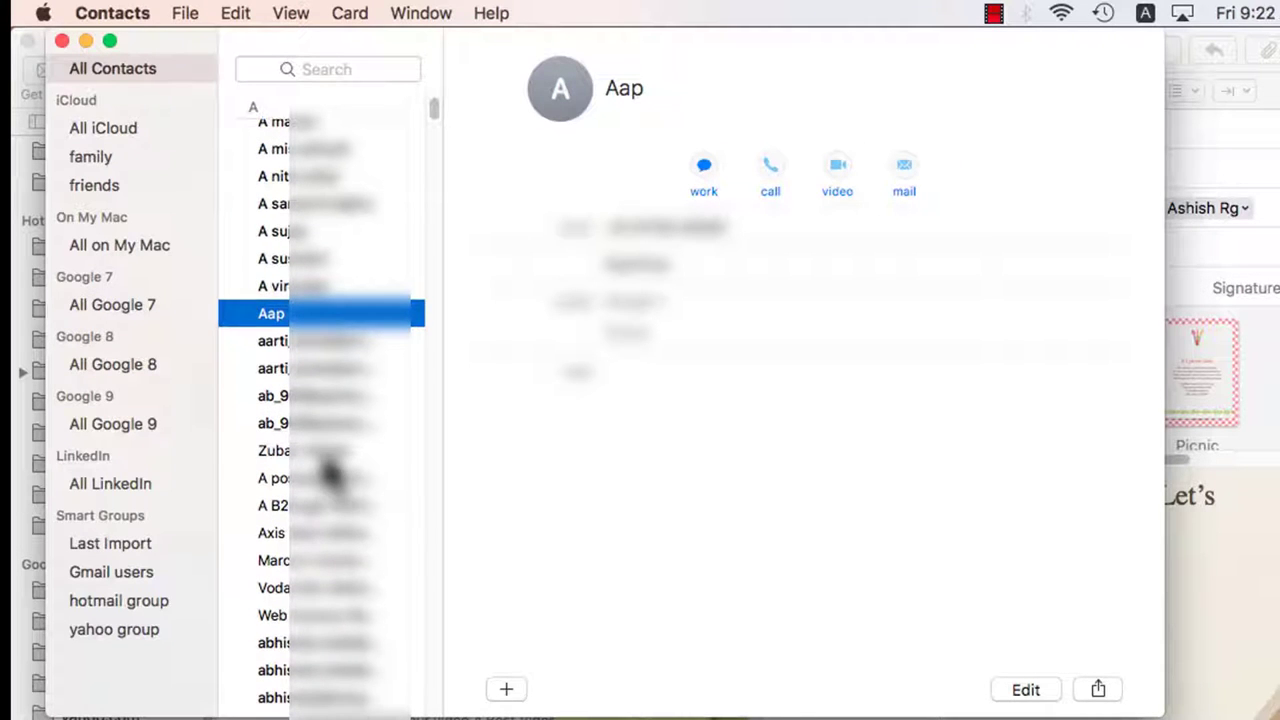
pyautogui.click(322, 458)
pyautogui.keyDown('super'); pyautogui.click(322, 533); pyautogui.keyUp('super')
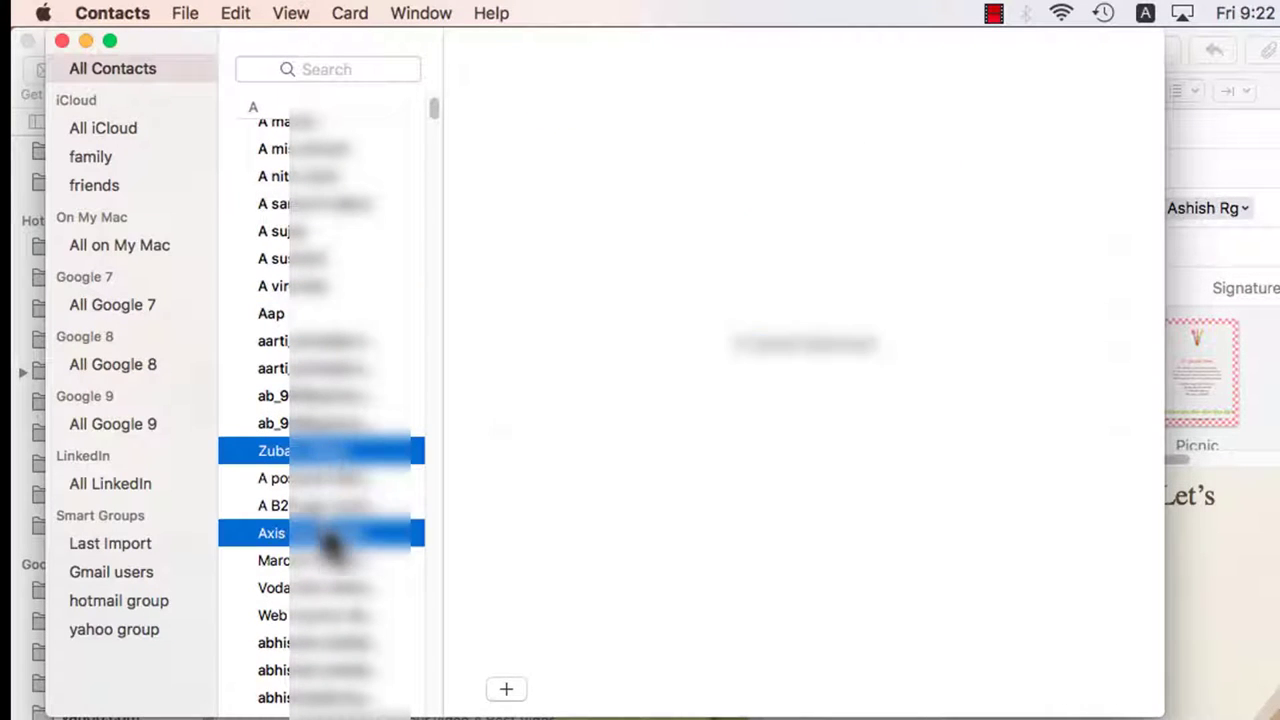
pyautogui.keyDown('super'); pyautogui.click(322, 616); pyautogui.keyUp('super')
pyautogui.keyDown('super'); pyautogui.click(306, 178); pyautogui.keyUp('super')
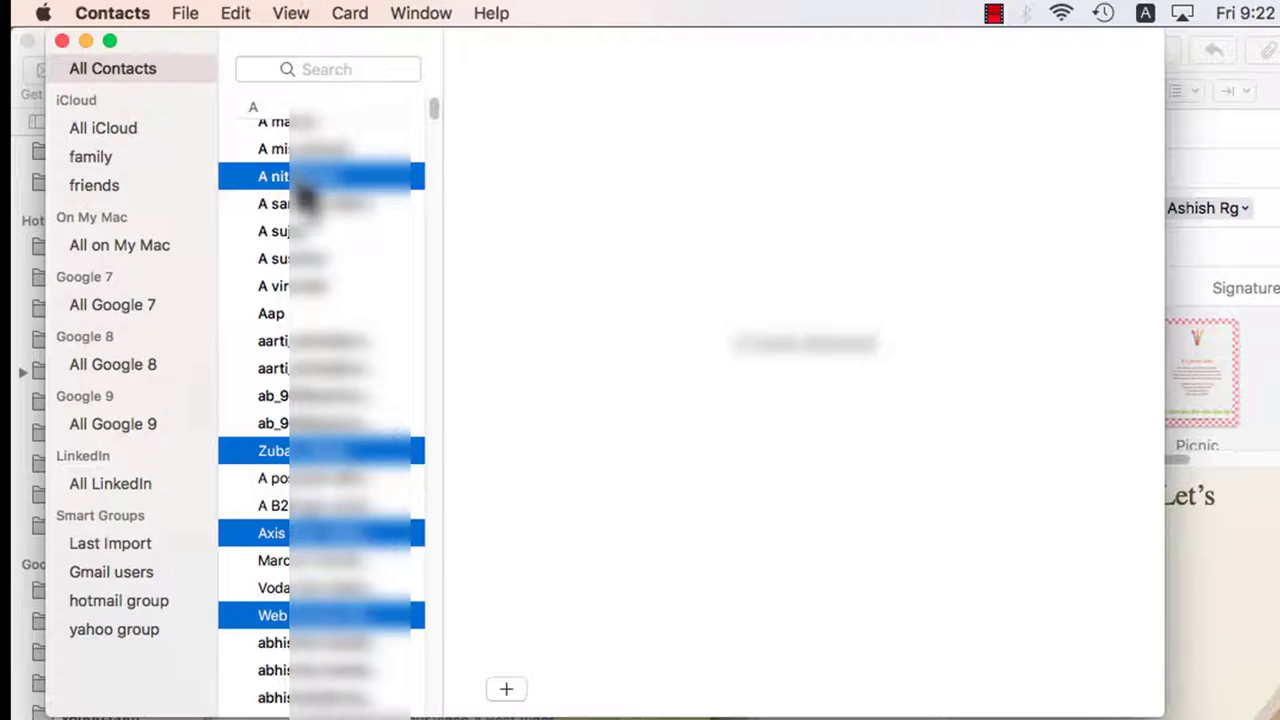
pyautogui.moveTo(304, 192); pyautogui.dragTo(96, 195)
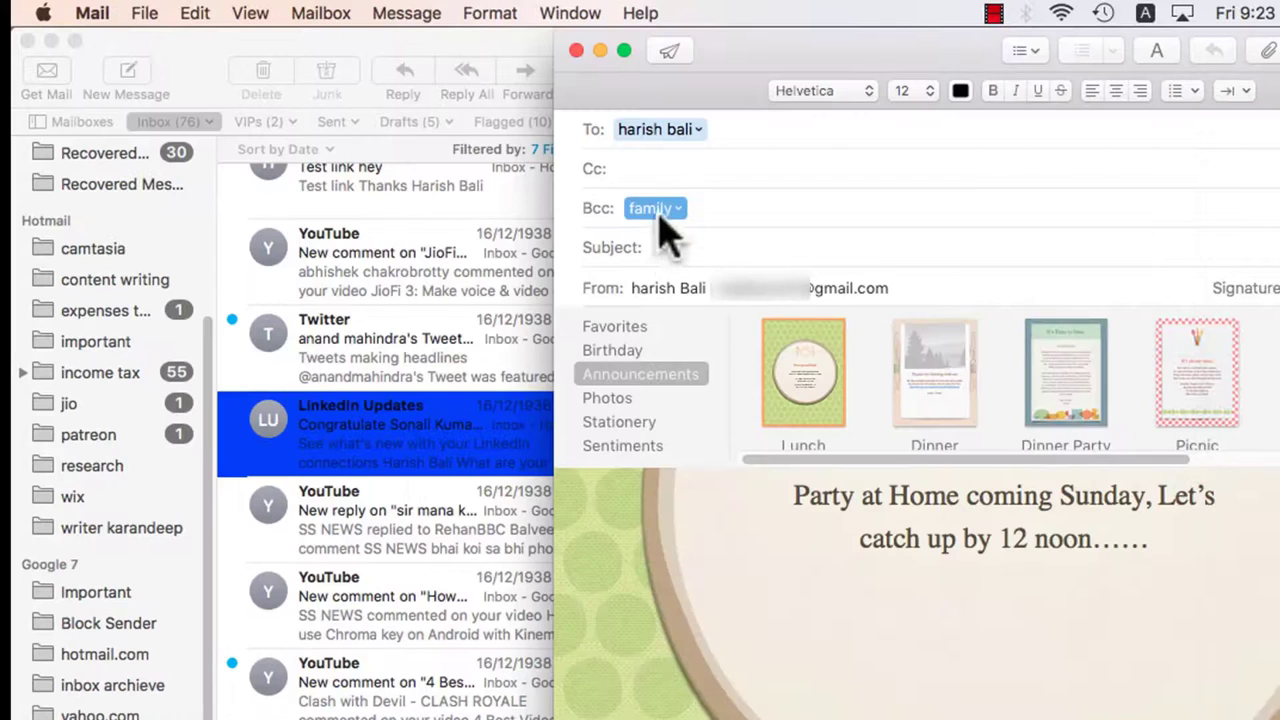
pyautogui.click(662, 210)
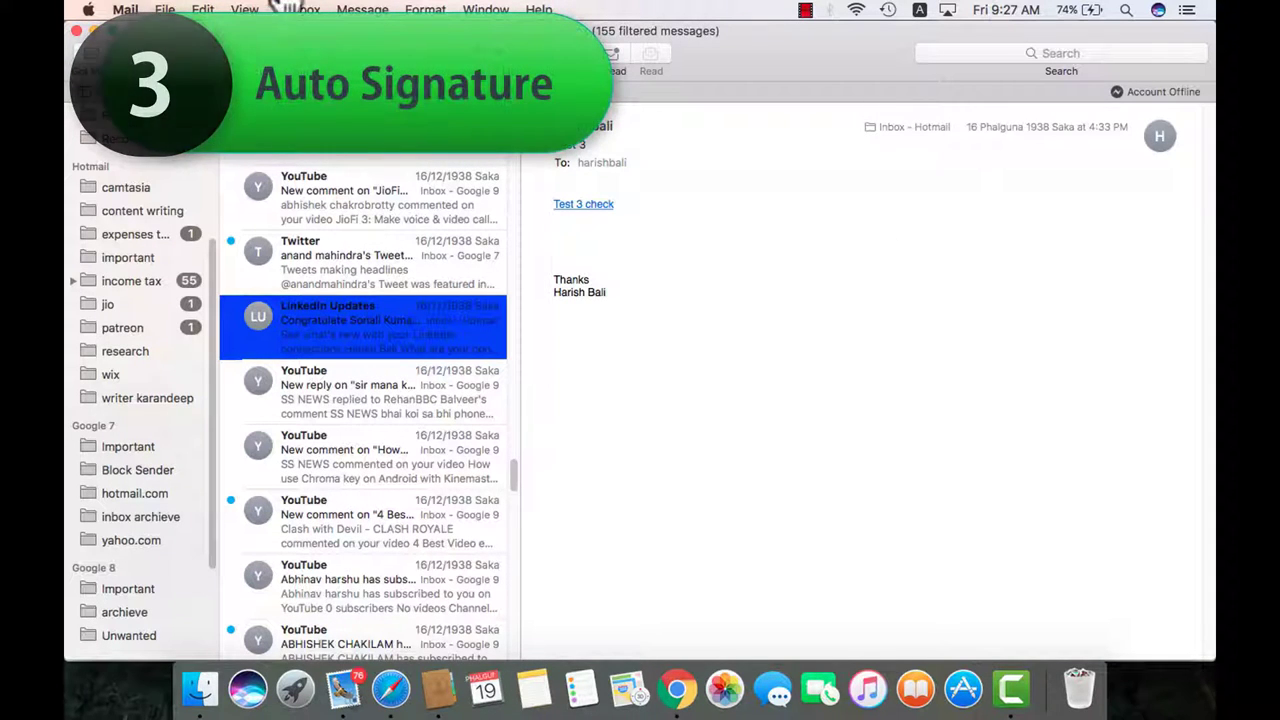
# Open the signature preferences and add a new signature for the Hotmail account
pyautogui.click(128, 10)
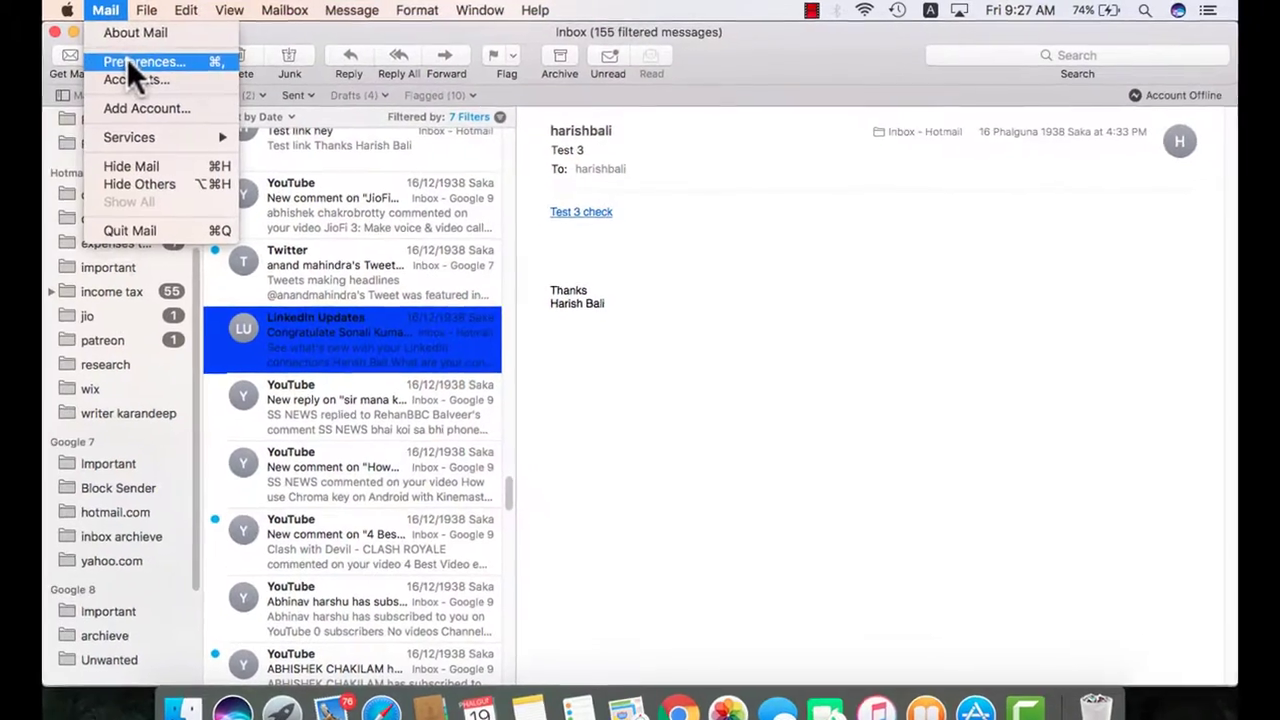
pyautogui.click(148, 59)
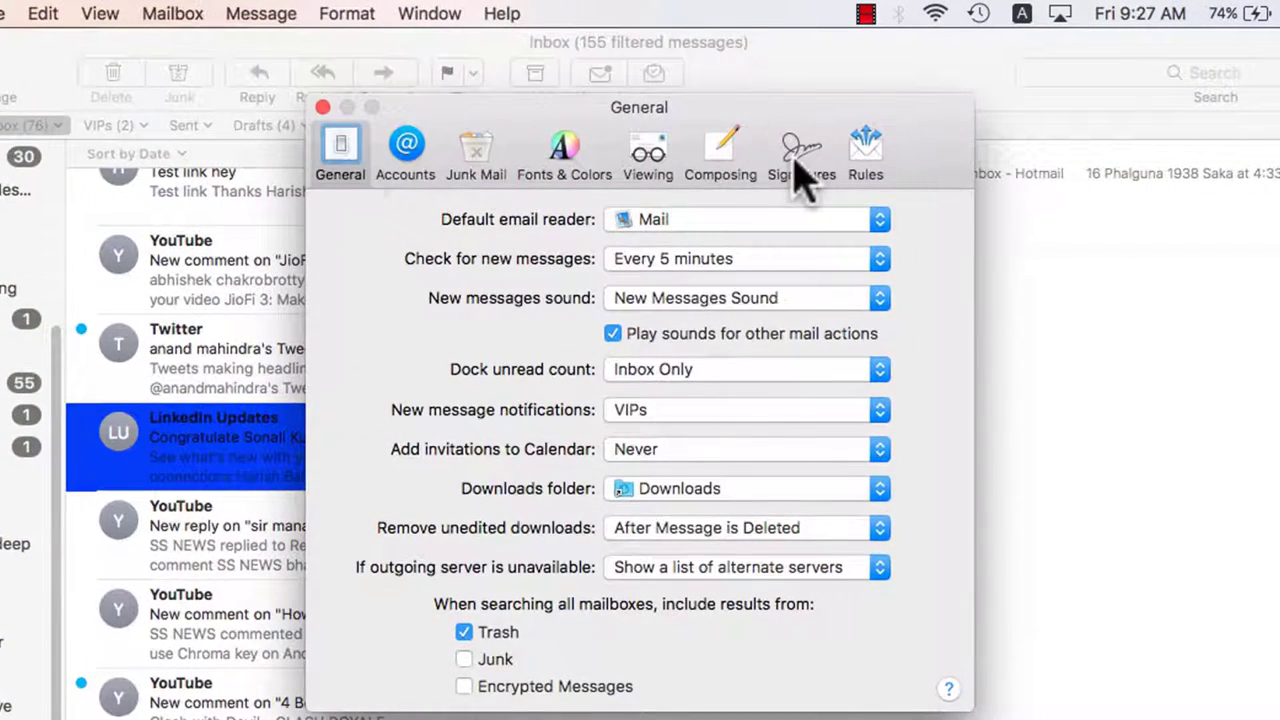
pyautogui.click(800, 160)
pyautogui.click(440, 285)
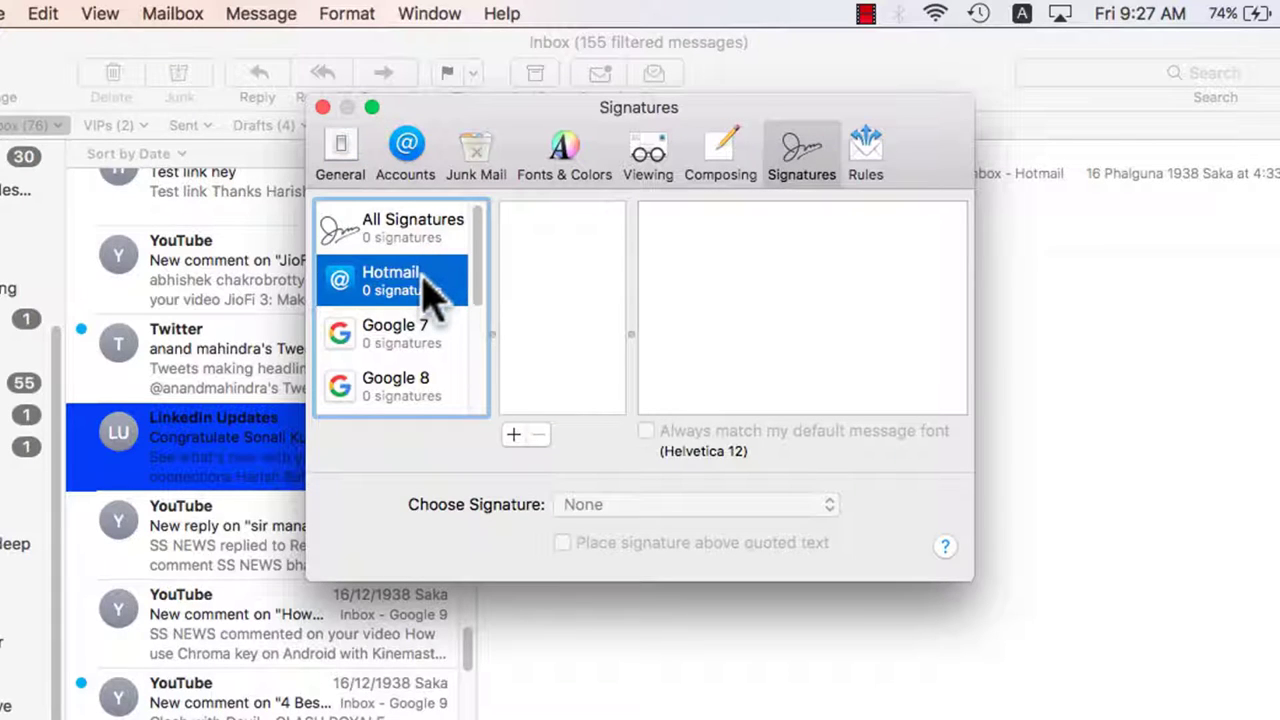
pyautogui.click(513, 434)
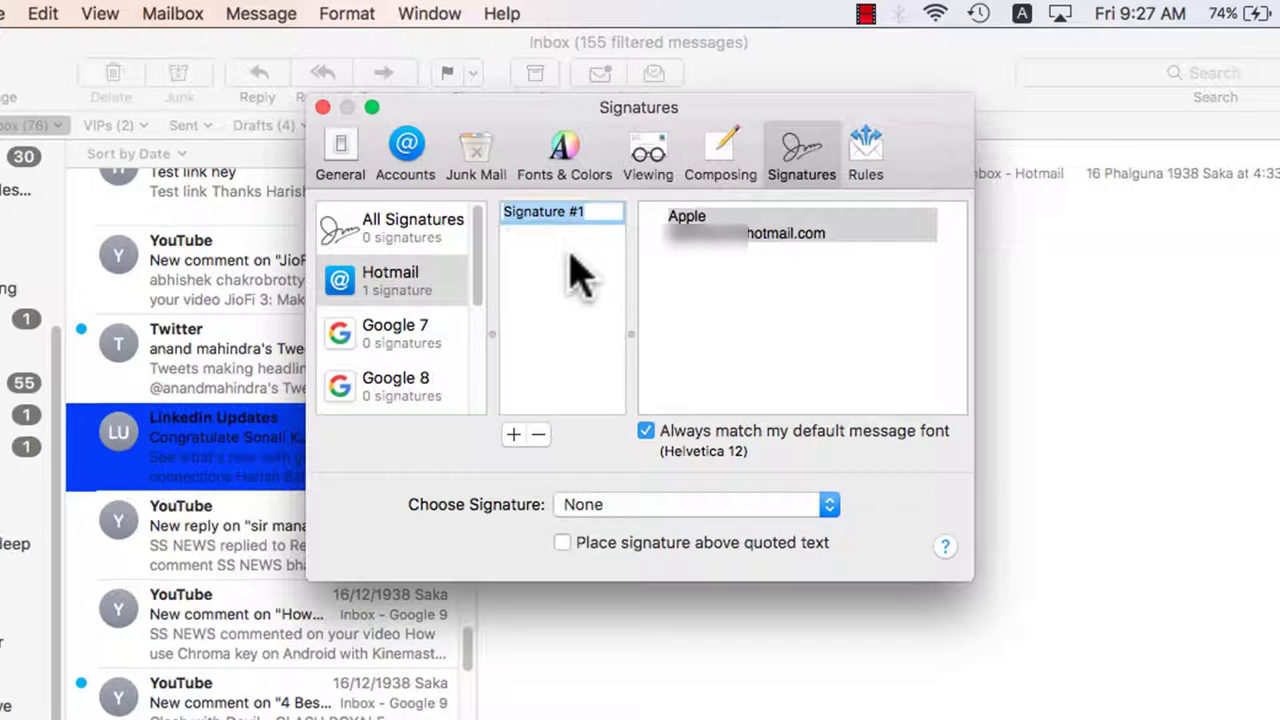
# Replace the new Hotmail signature's default text with "thanks" followed by the sender's name, and close the preferences
pyautogui.click(817, 237)
pyautogui.moveTo(849, 237); pyautogui.dragTo(667, 203)
pyautogui.write('thanks')
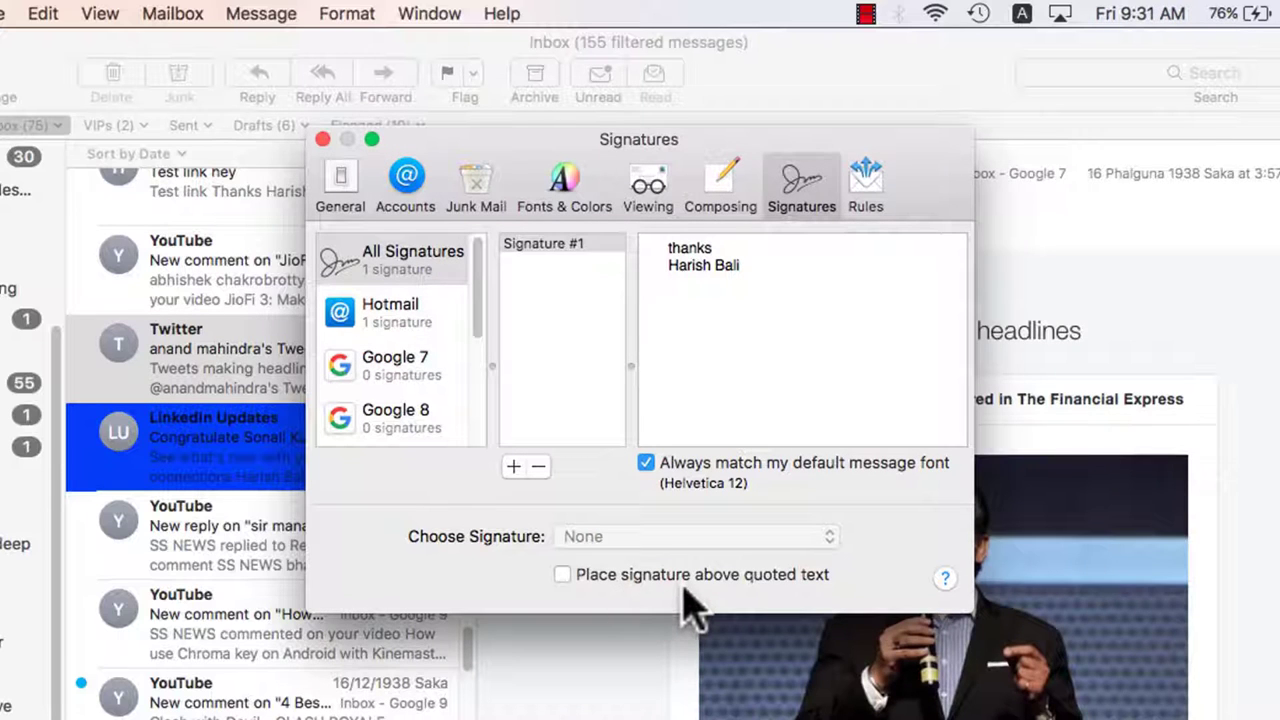
pyautogui.click(323, 140)
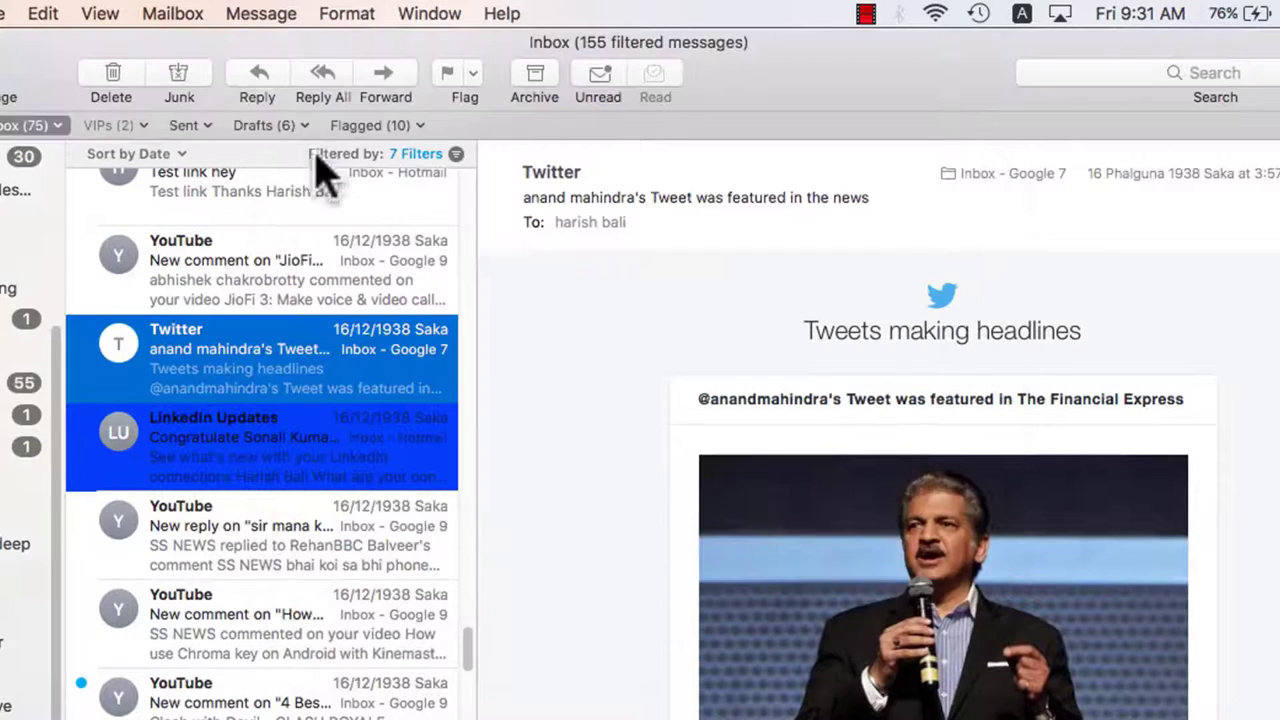
# Compose new messages from the Hotmail account and check the signature text in the message body
pyautogui.click(195, 220)
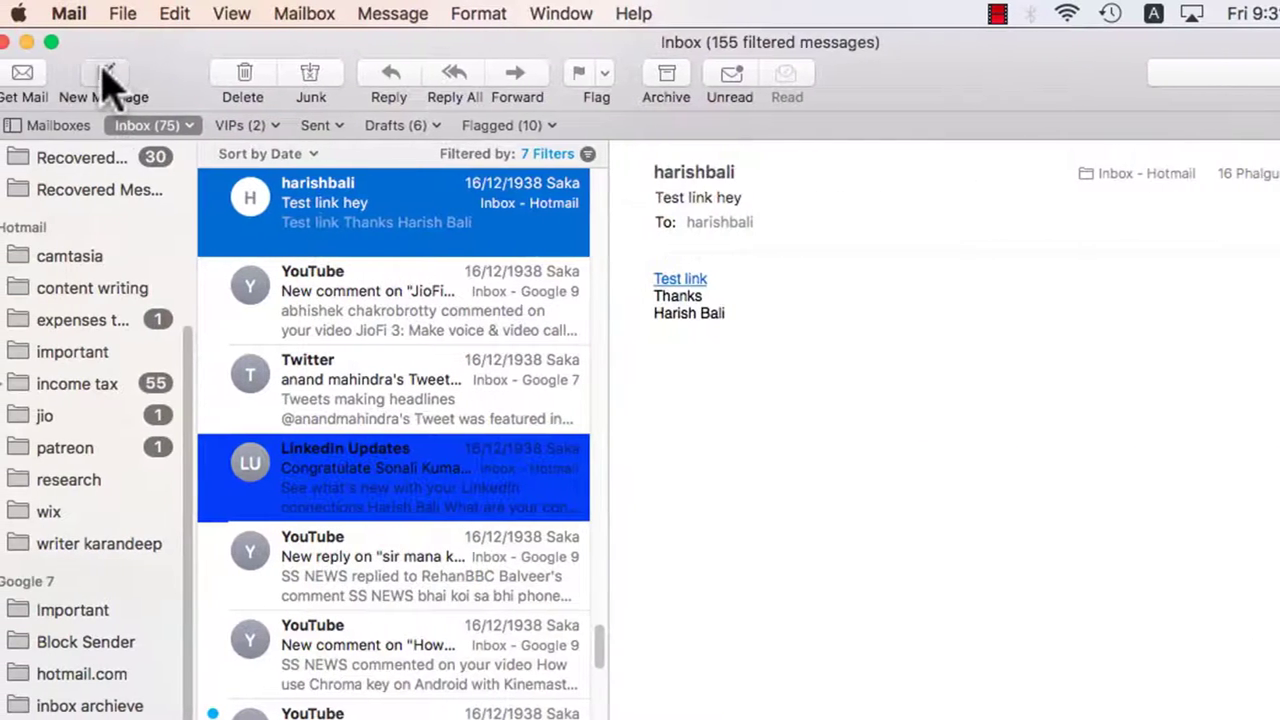
pyautogui.click(108, 85)
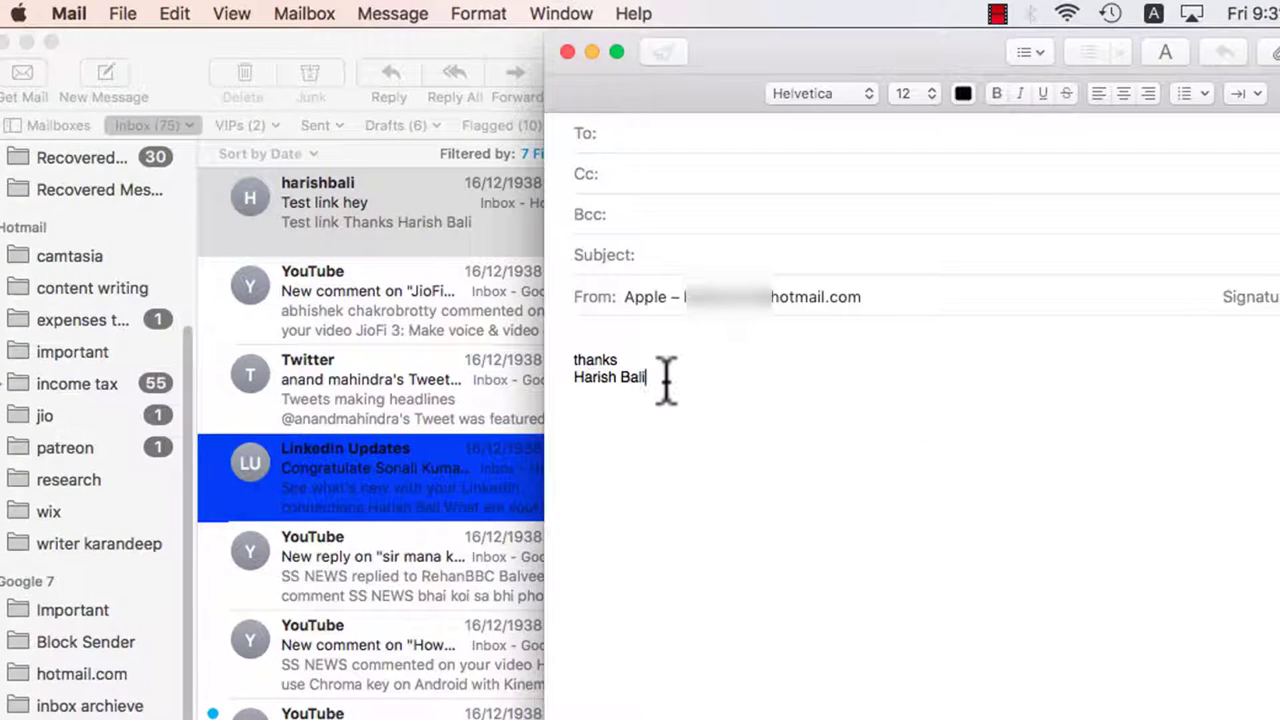
pyautogui.moveTo(651, 375); pyautogui.dragTo(538, 345)
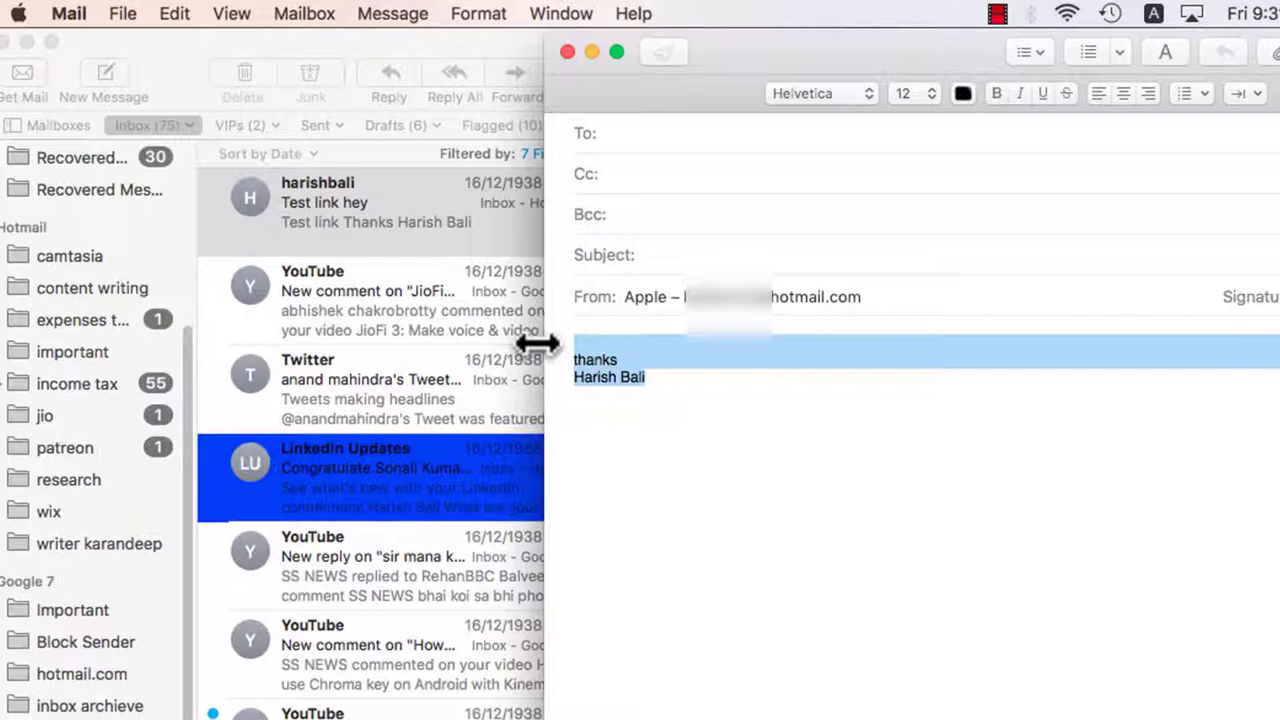
pyautogui.click(105, 82)
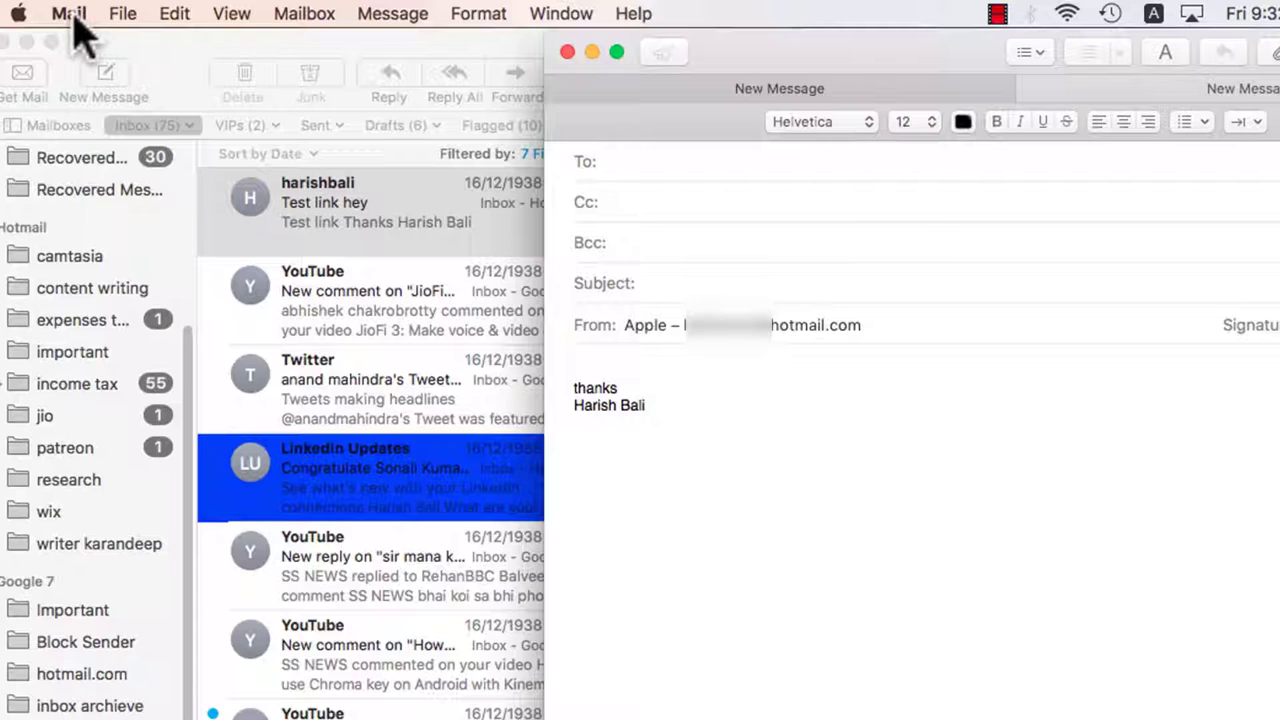
# Add a separate signature for the Google 7 account in the signature preferences and clear its default text
pyautogui.click(70, 14)
pyautogui.click(140, 83)
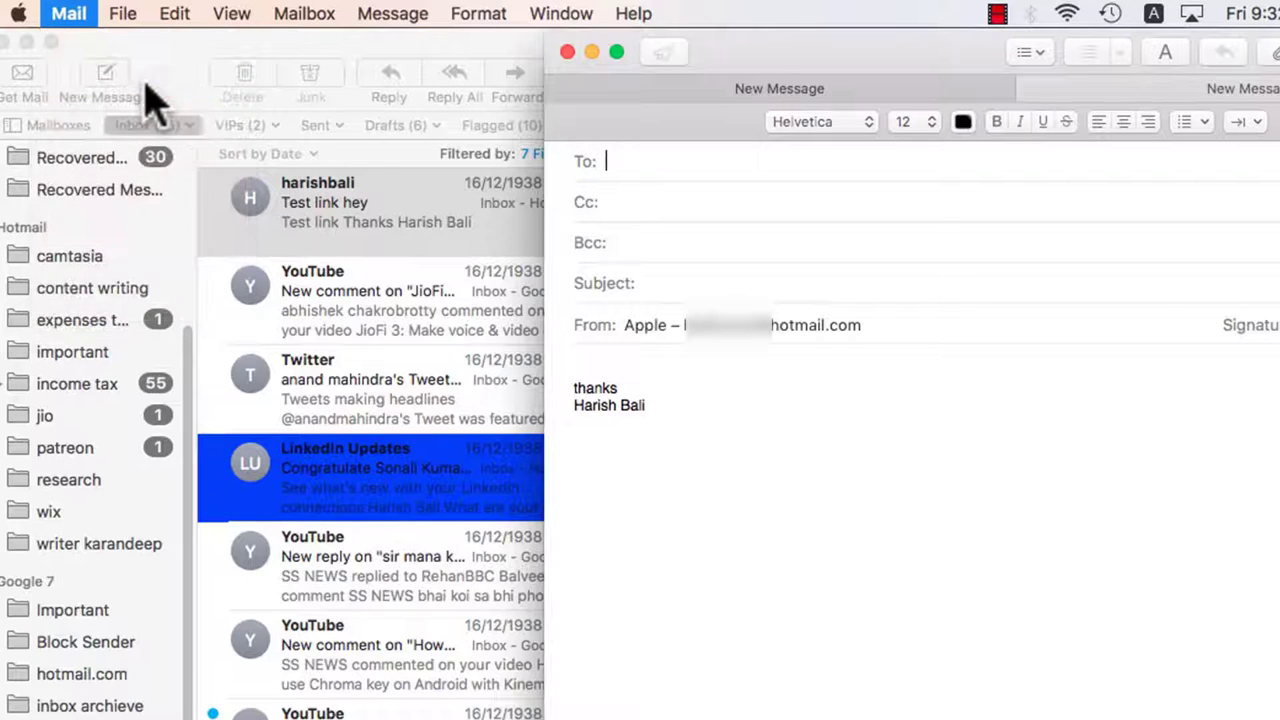
pyautogui.click(552, 378)
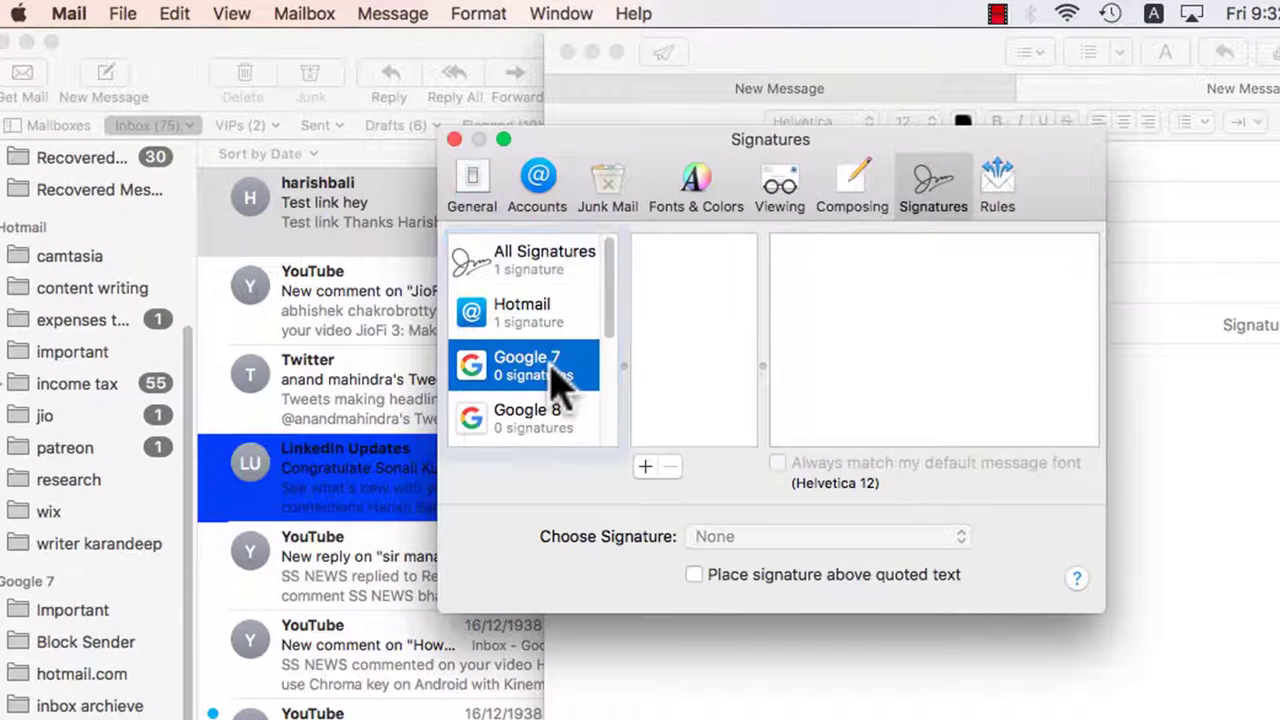
pyautogui.click(645, 466)
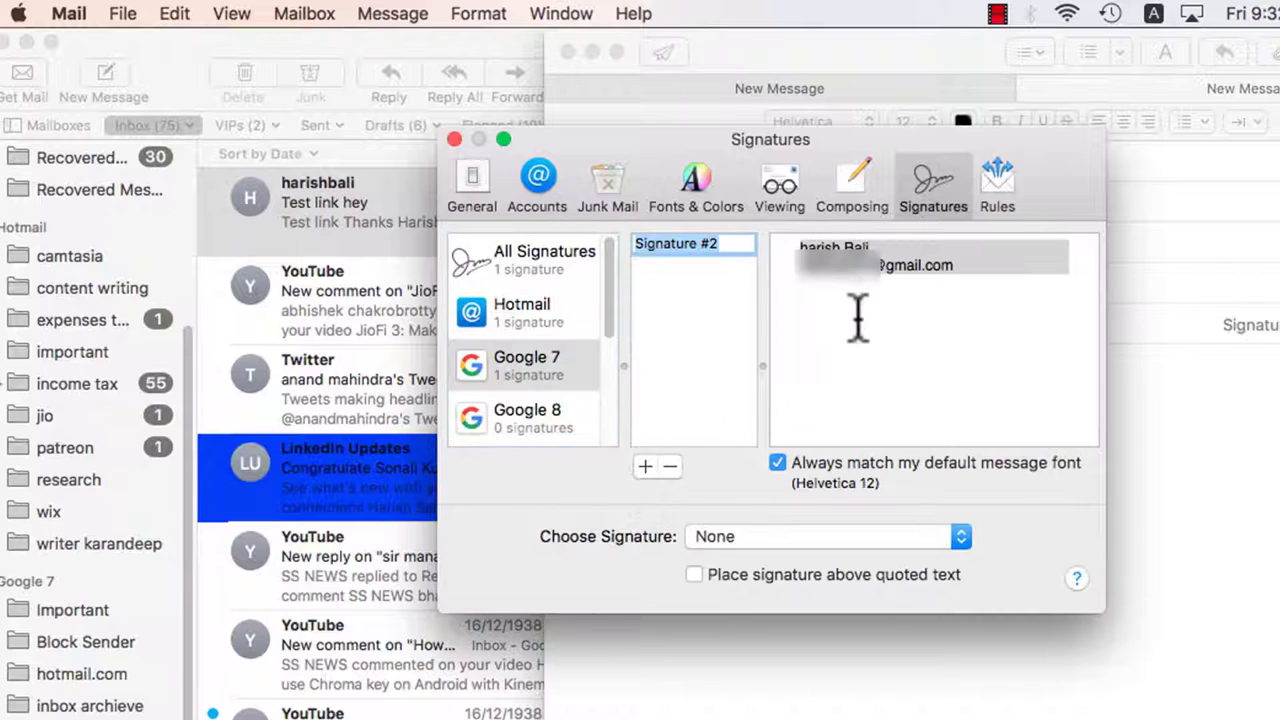
pyautogui.moveTo(979, 265); pyautogui.dragTo(780, 251)
pyautogui.press('BackSpace')
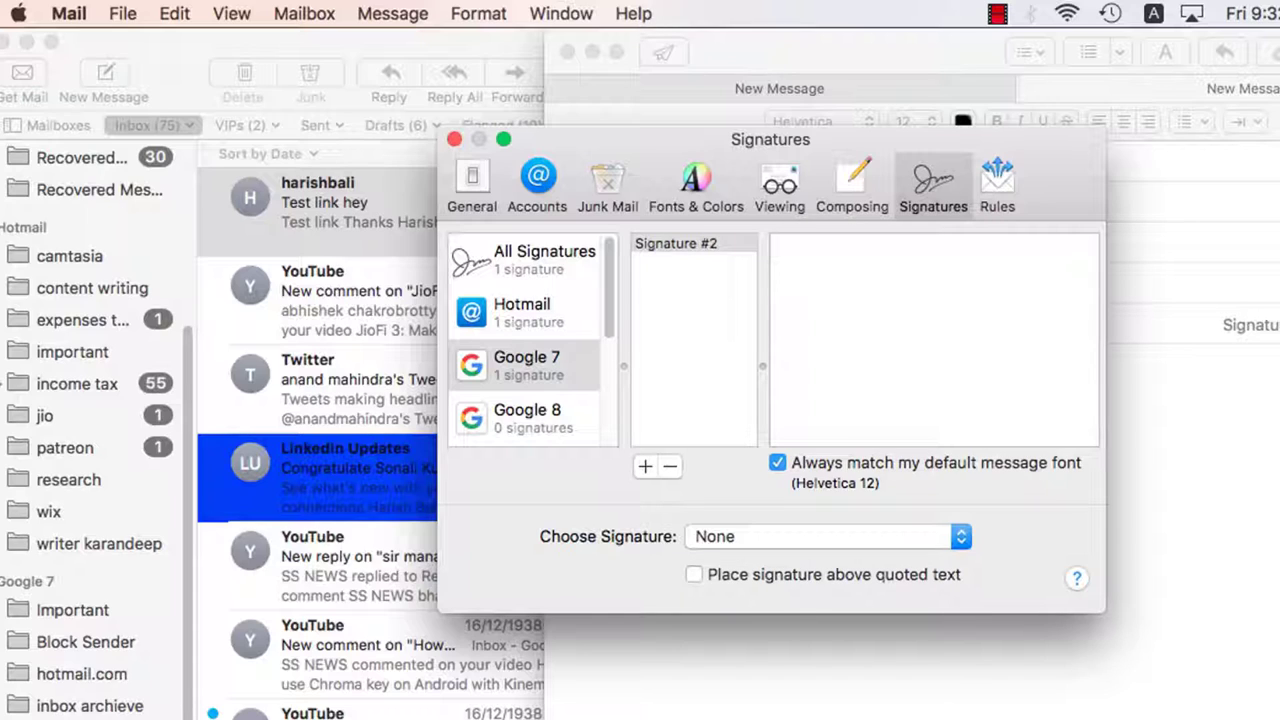
# Assign Hotmail's Signature #1 to the Google 7, Google 8 and Google 9 accounts as well
pyautogui.click(560, 320)
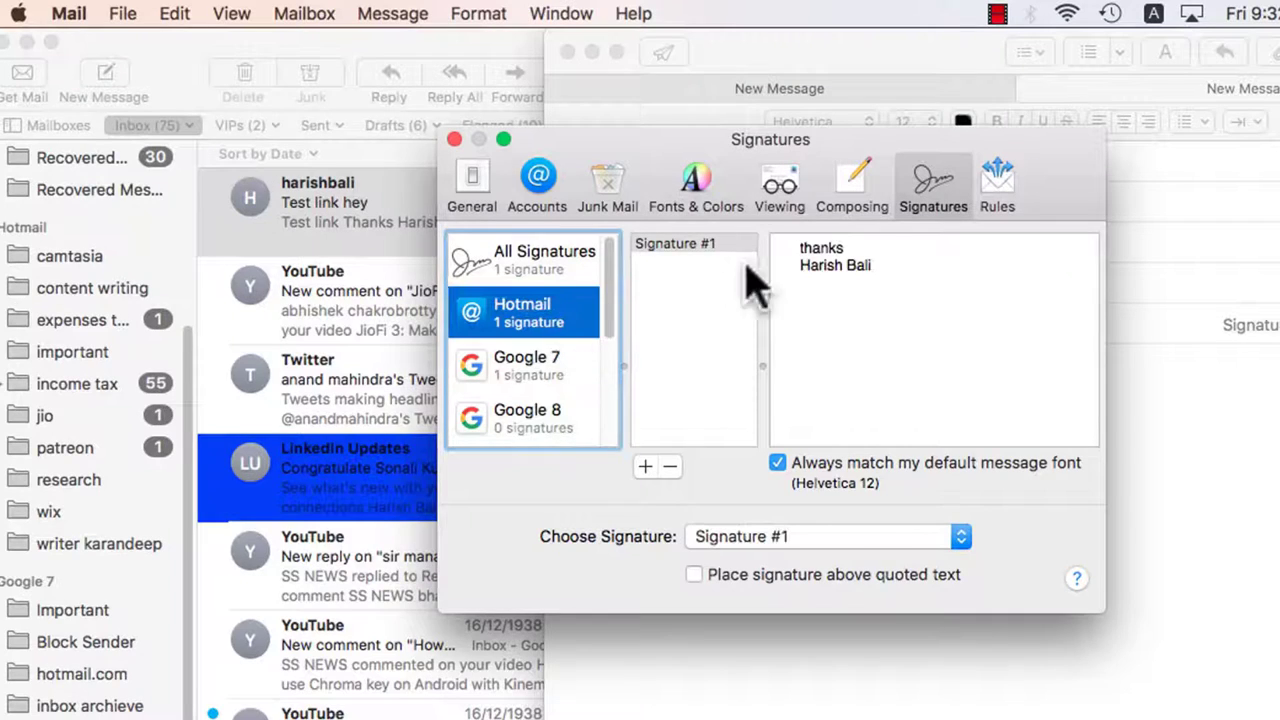
pyautogui.click(843, 262)
pyautogui.click(680, 248)
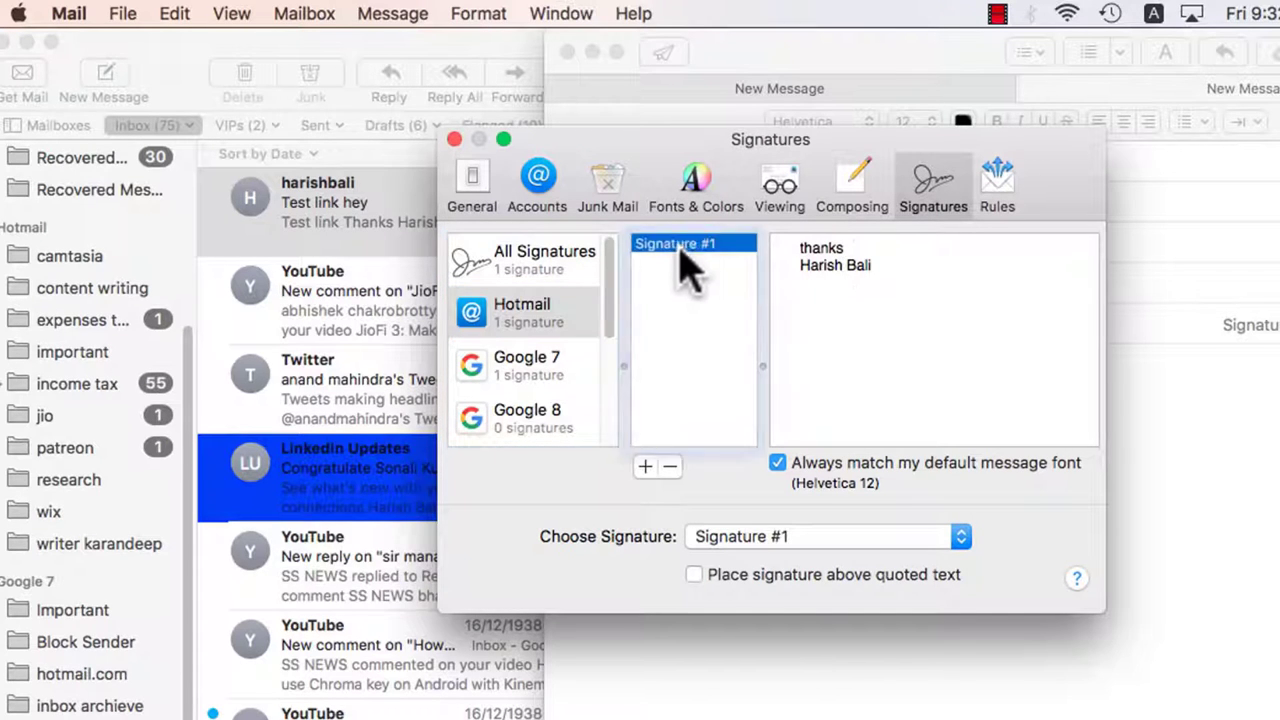
pyautogui.moveTo(685, 295); pyautogui.dragTo(563, 371)
pyautogui.scroll(-1, 615, 345)
pyautogui.scroll(-1, 615, 345)
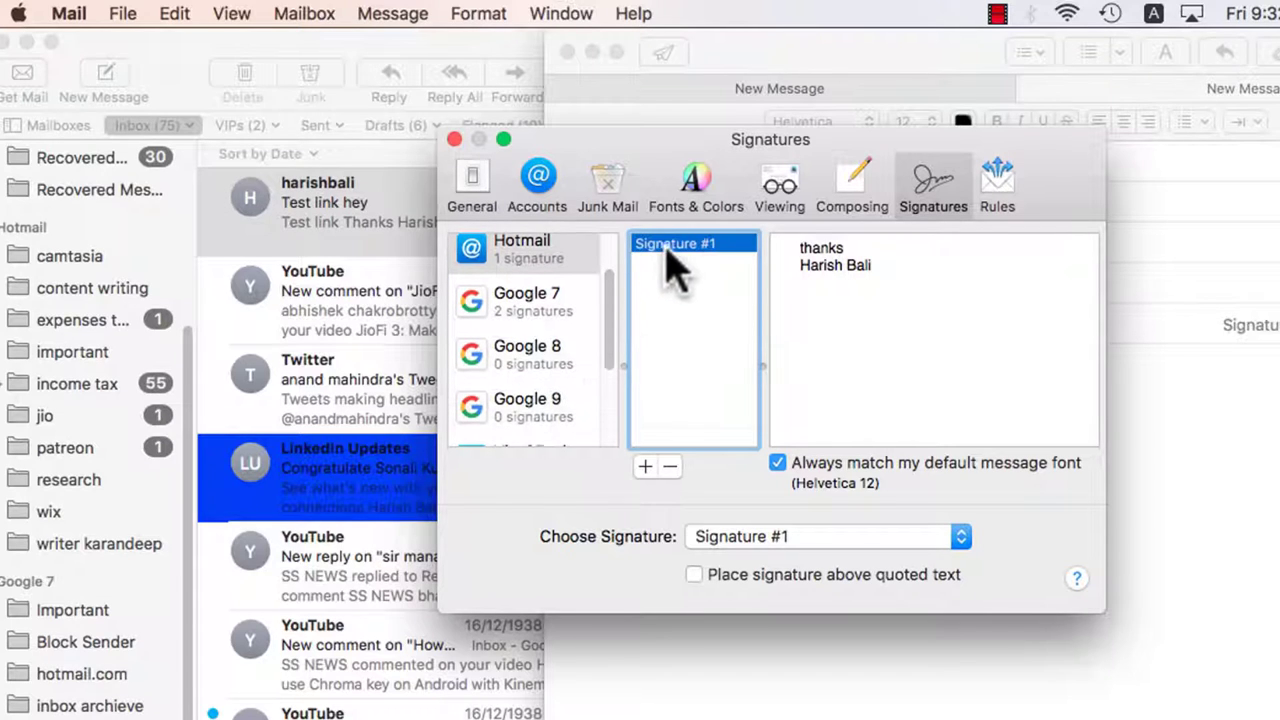
pyautogui.moveTo(663, 258)
pyautogui.mouseDown()
pyautogui.moveTo(594, 291)
pyautogui.moveTo(645, 318)
pyautogui.mouseUp()
pyautogui.moveTo(680, 246); pyautogui.dragTo(571, 366)
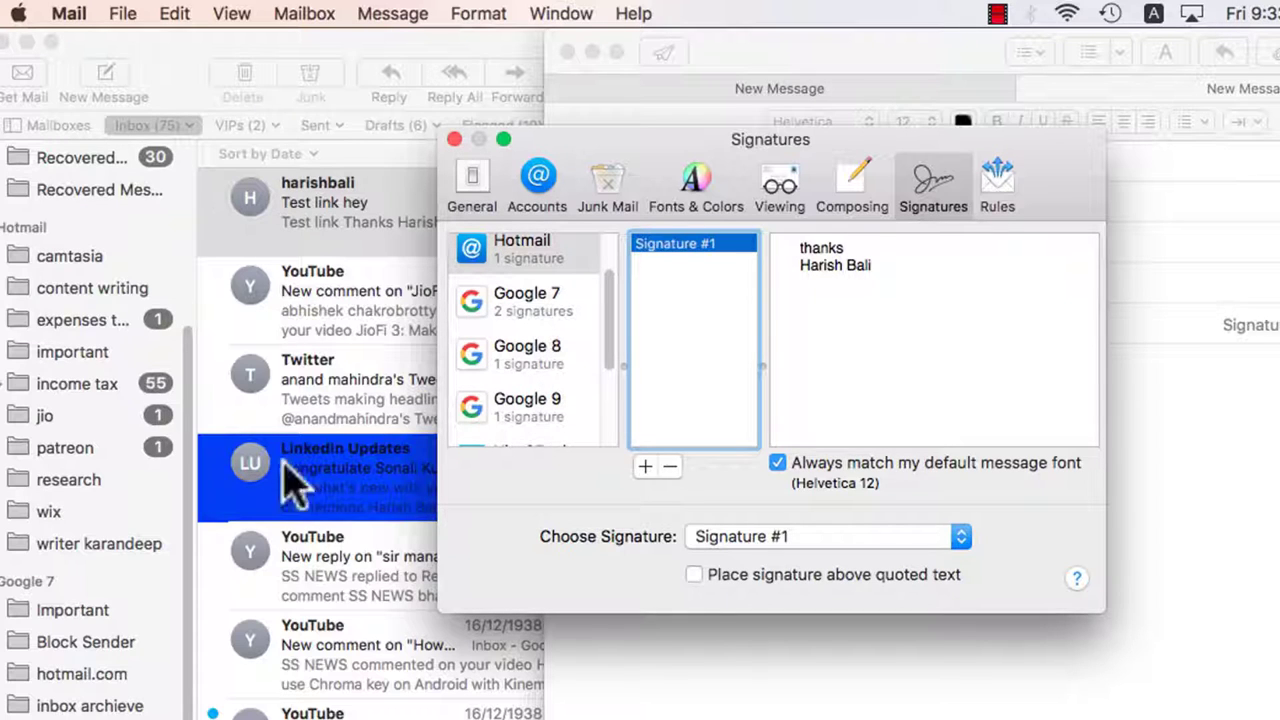
# Close the signature preferences and compose a new message to check its automatic signature
pyautogui.press('cmd+w')
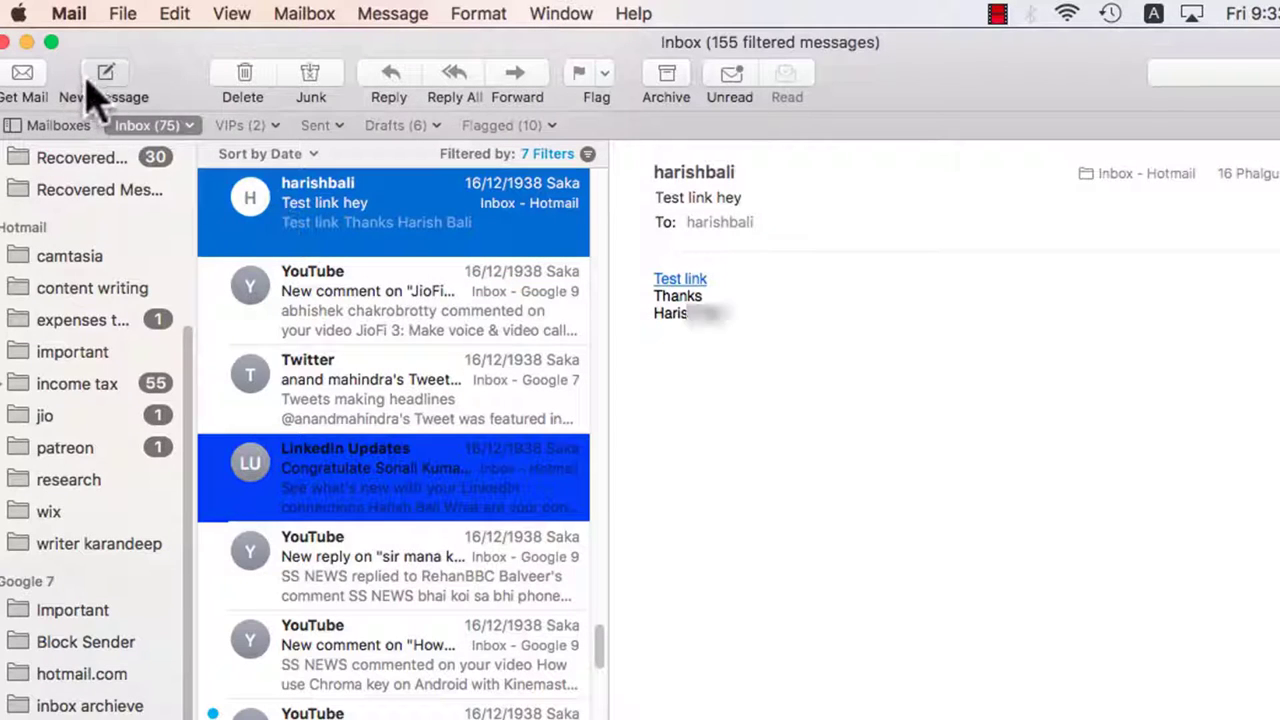
pyautogui.click(100, 80)
pyautogui.moveTo(731, 400); pyautogui.dragTo(533, 386)
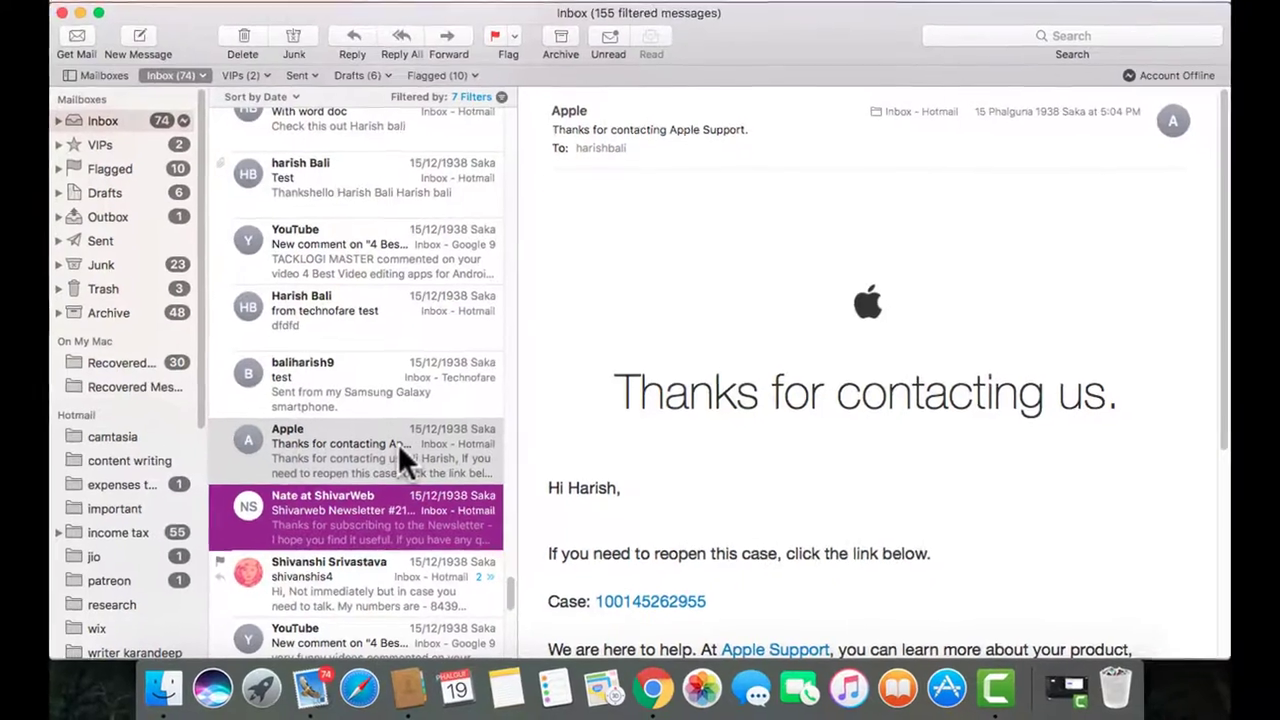
# Flag the Apple Support email yellow and show the Yellow mailbox under Flagged
pyautogui.rightClick(400, 447)
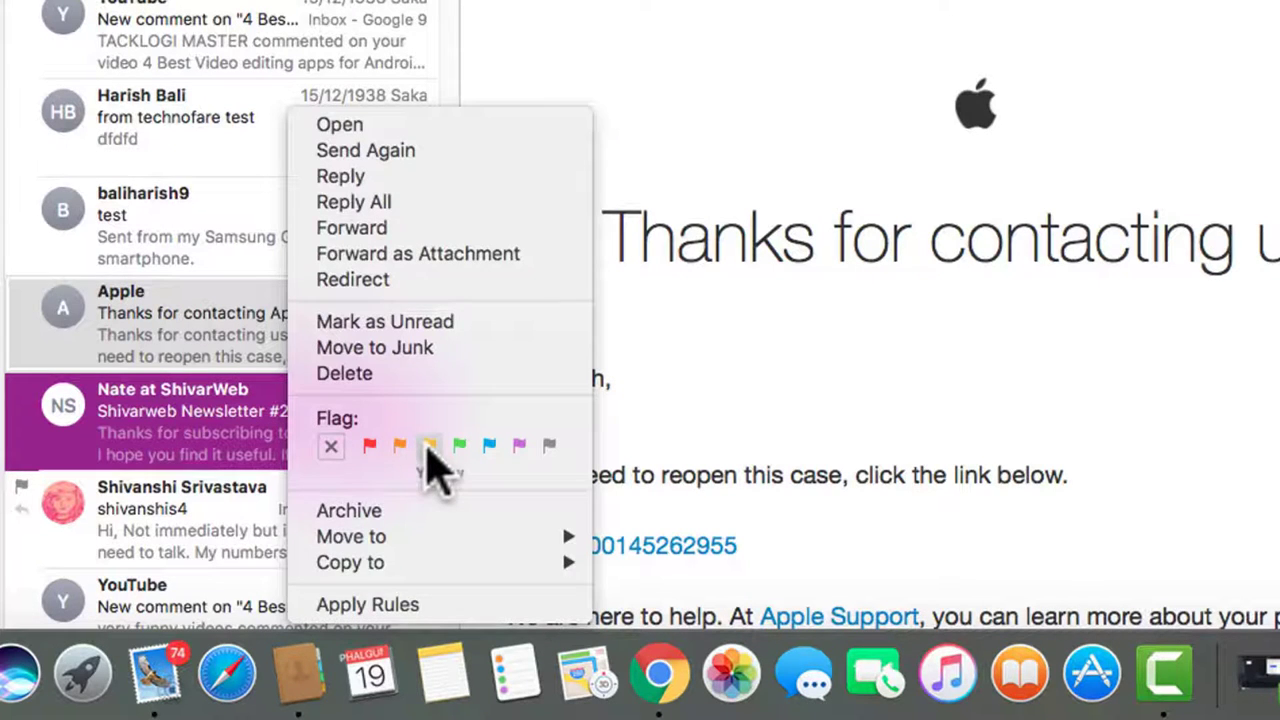
pyautogui.click(428, 446)
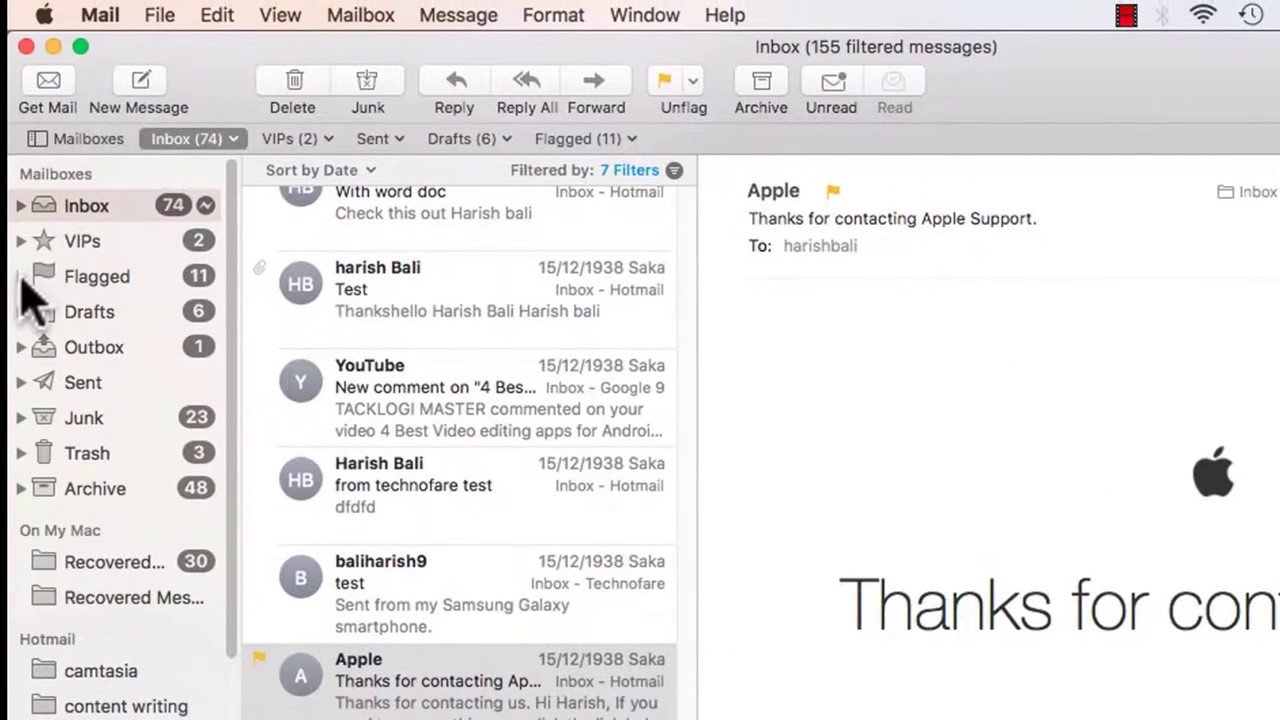
pyautogui.click(45, 280)
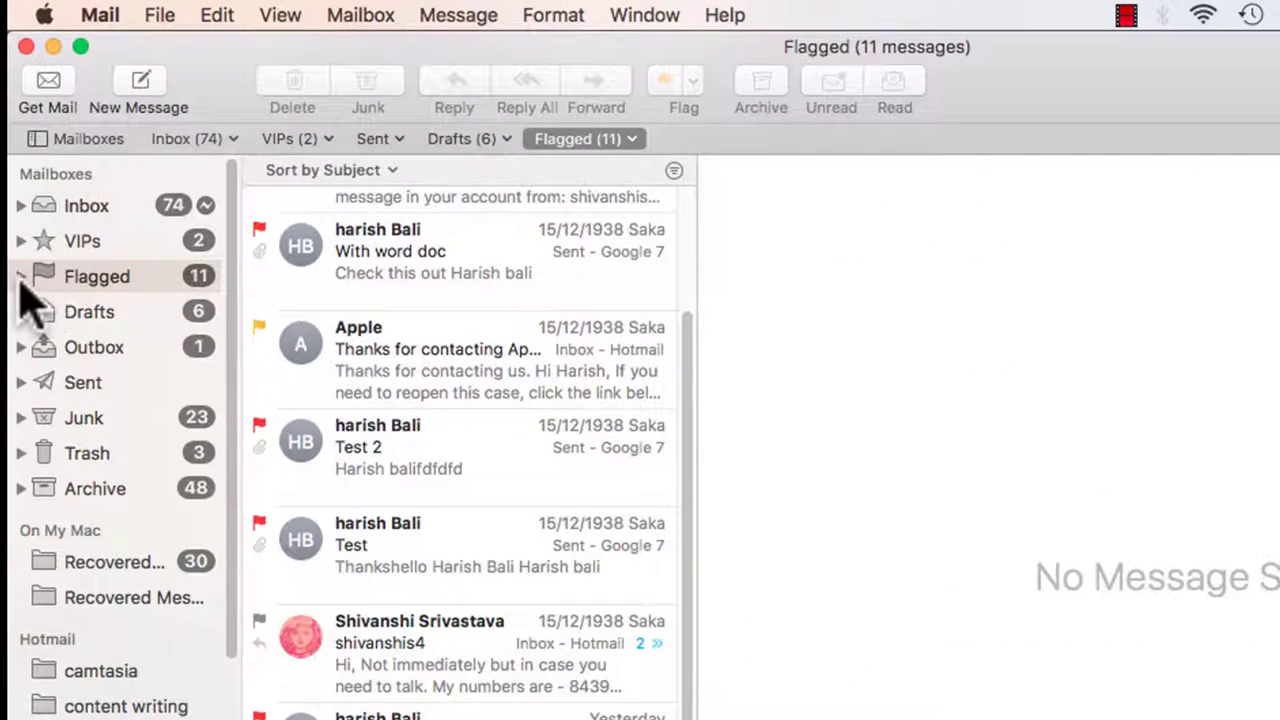
pyautogui.click(21, 278)
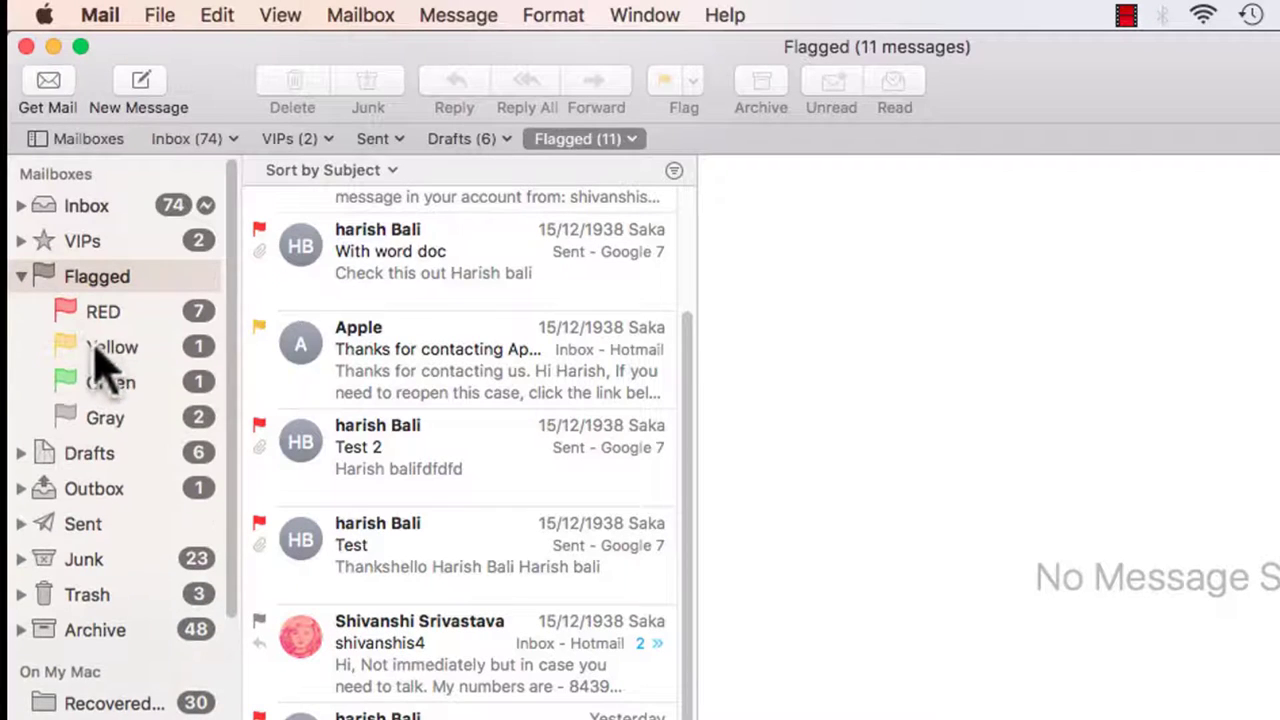
pyautogui.click(106, 352)
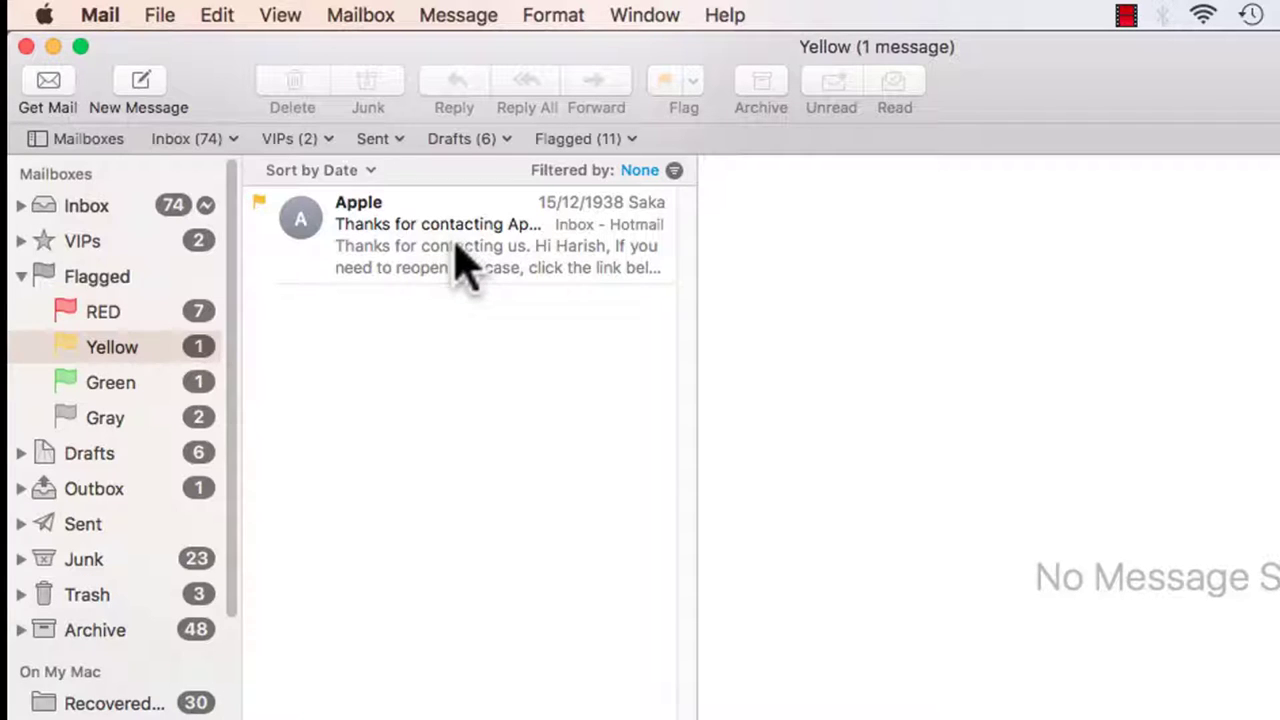
# Rename the Yellow flag mailbox to "moderately impt"
pyautogui.rightClick(106, 350)
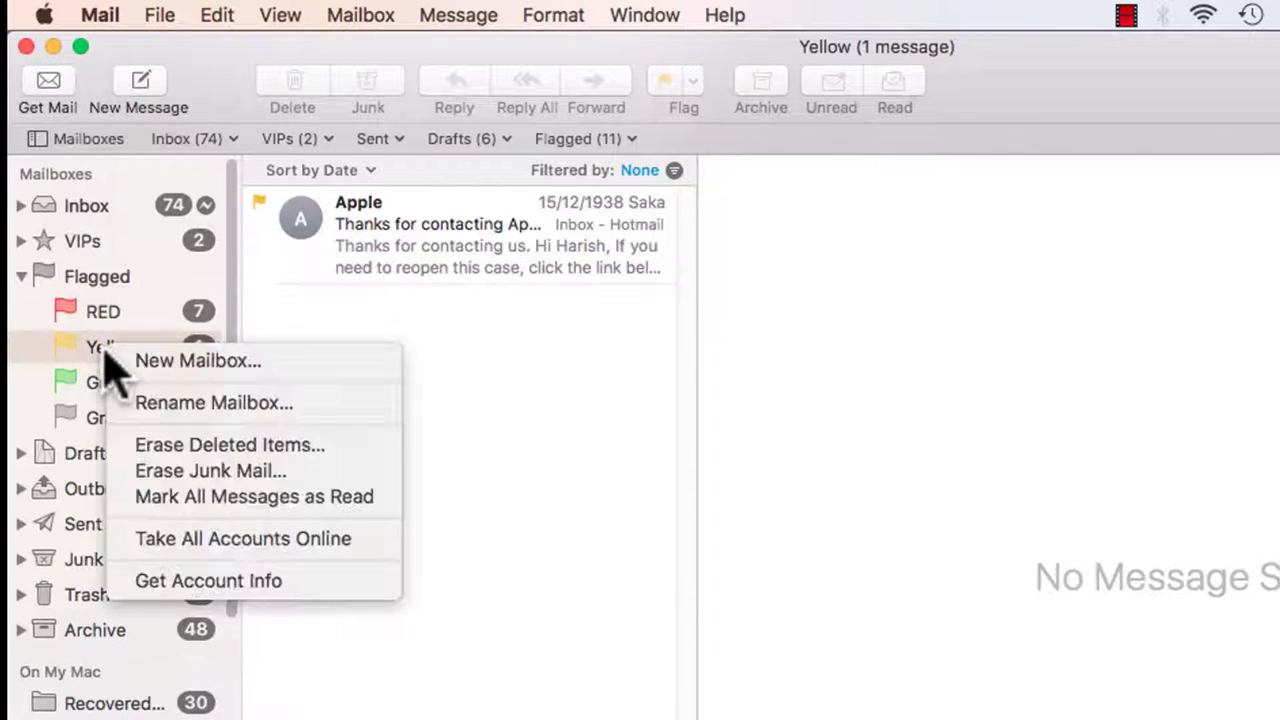
pyautogui.click(180, 403)
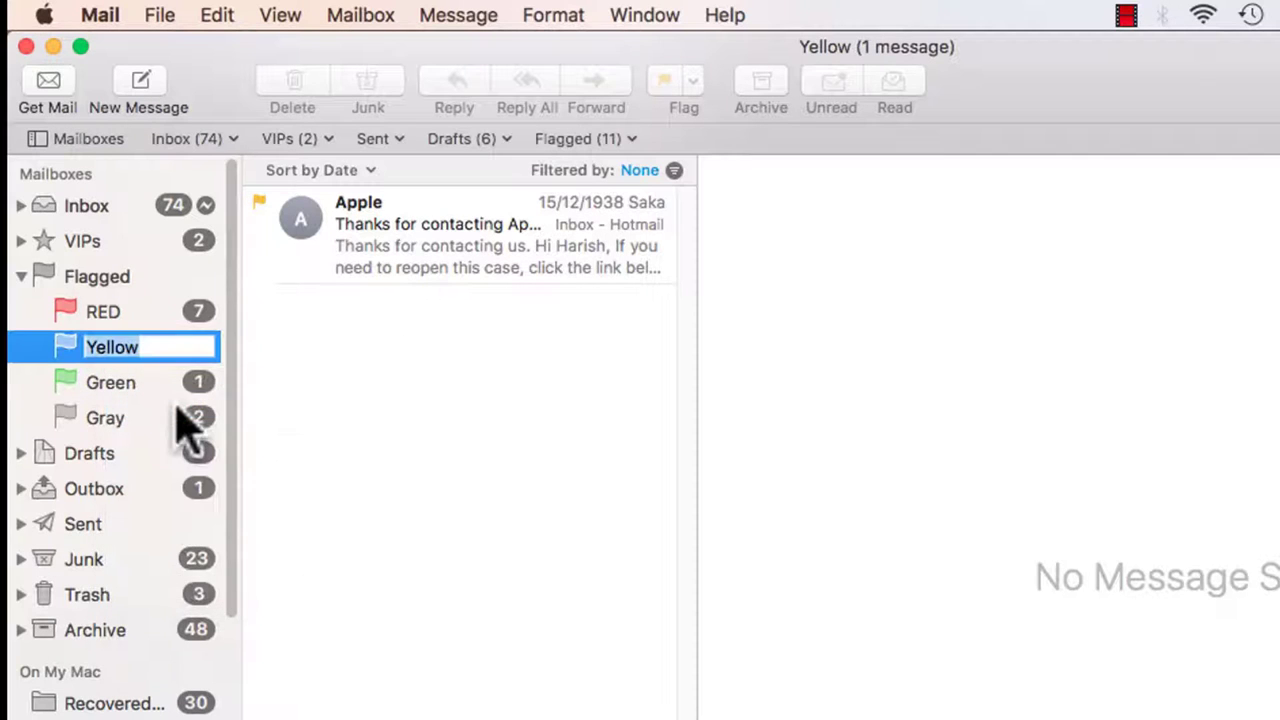
pyautogui.write('moderately')
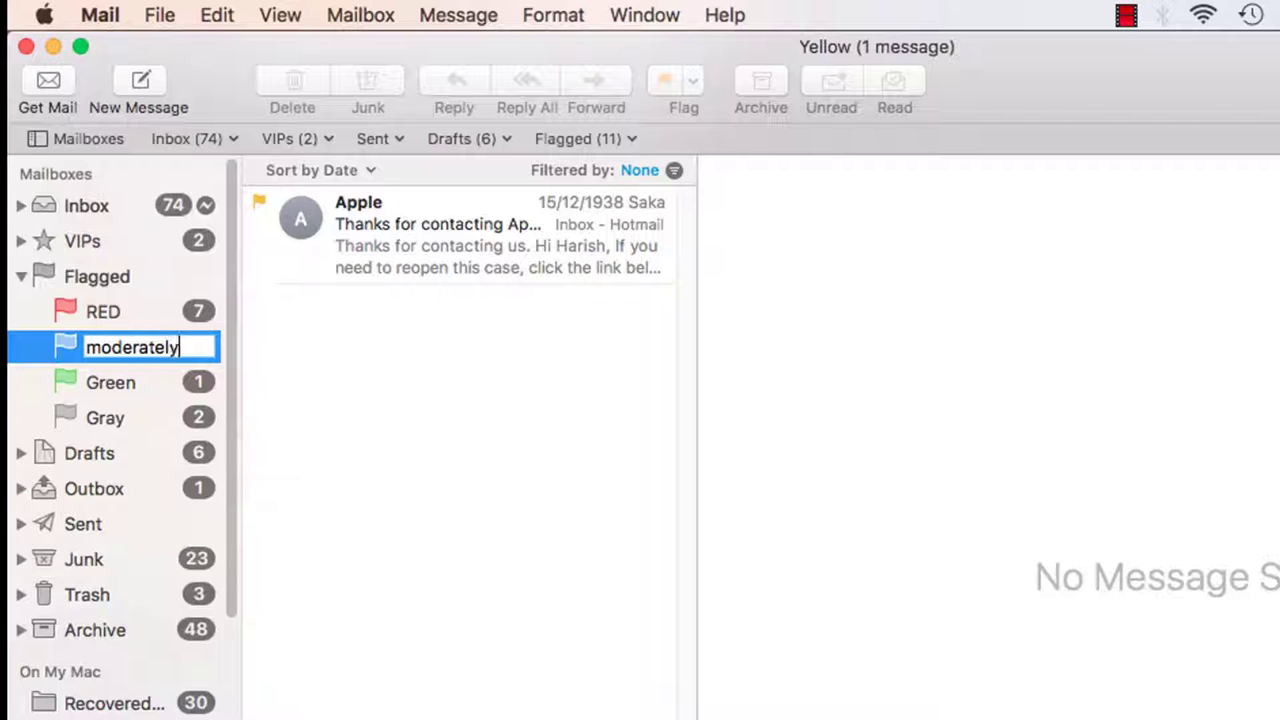
pyautogui.write(' impt')
# Rename the RED flag mailbox, starting its new name with "super"
pyautogui.click(143, 313)
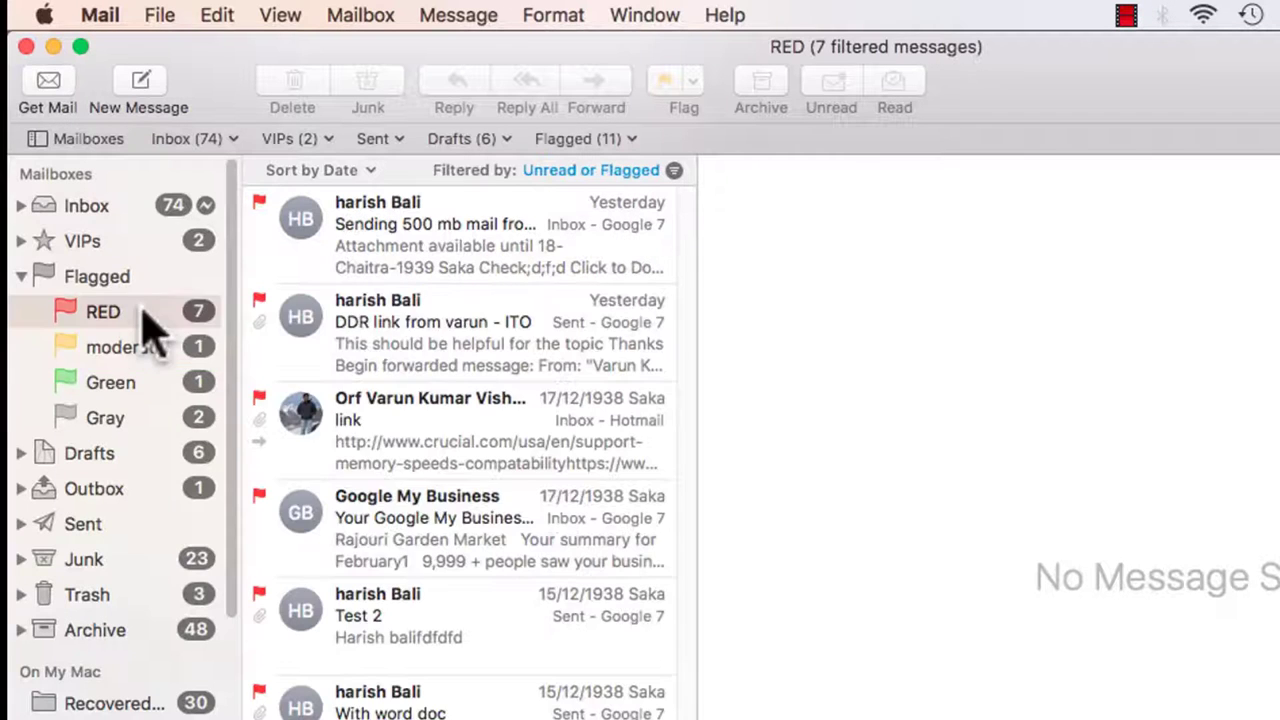
pyautogui.rightClick(145, 312)
pyautogui.click(215, 361)
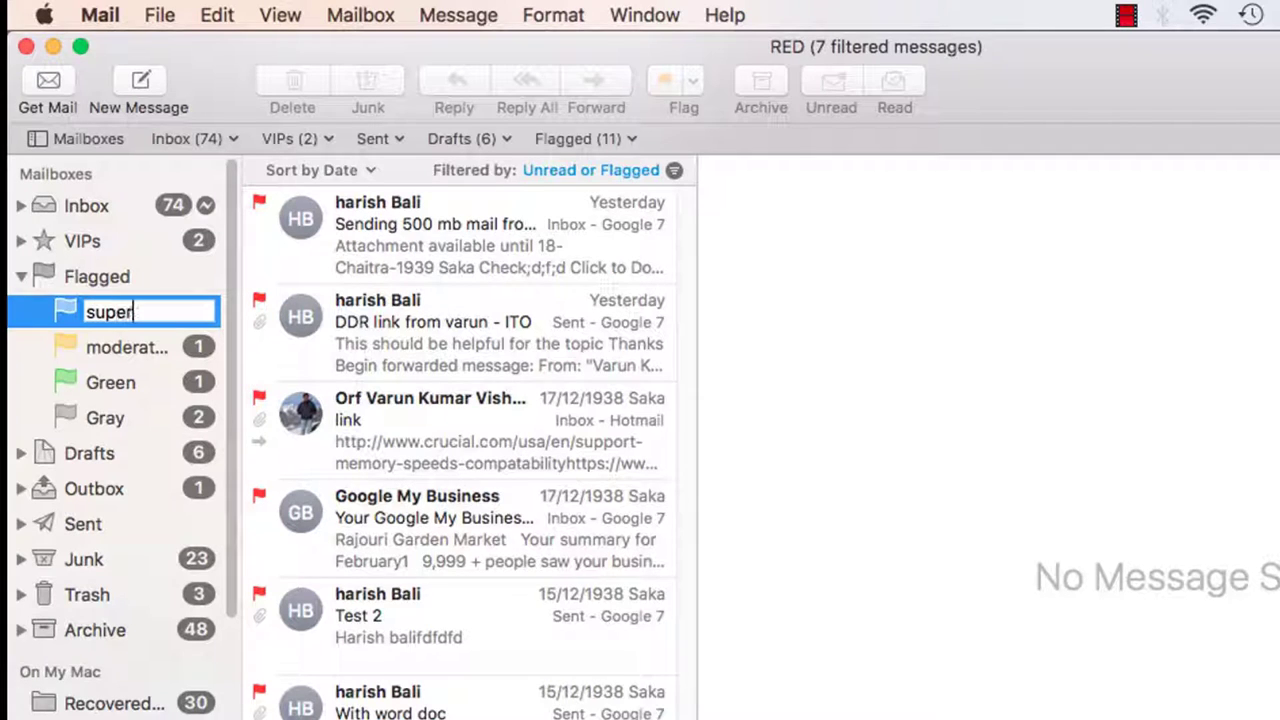
pyautogui.press('Return')
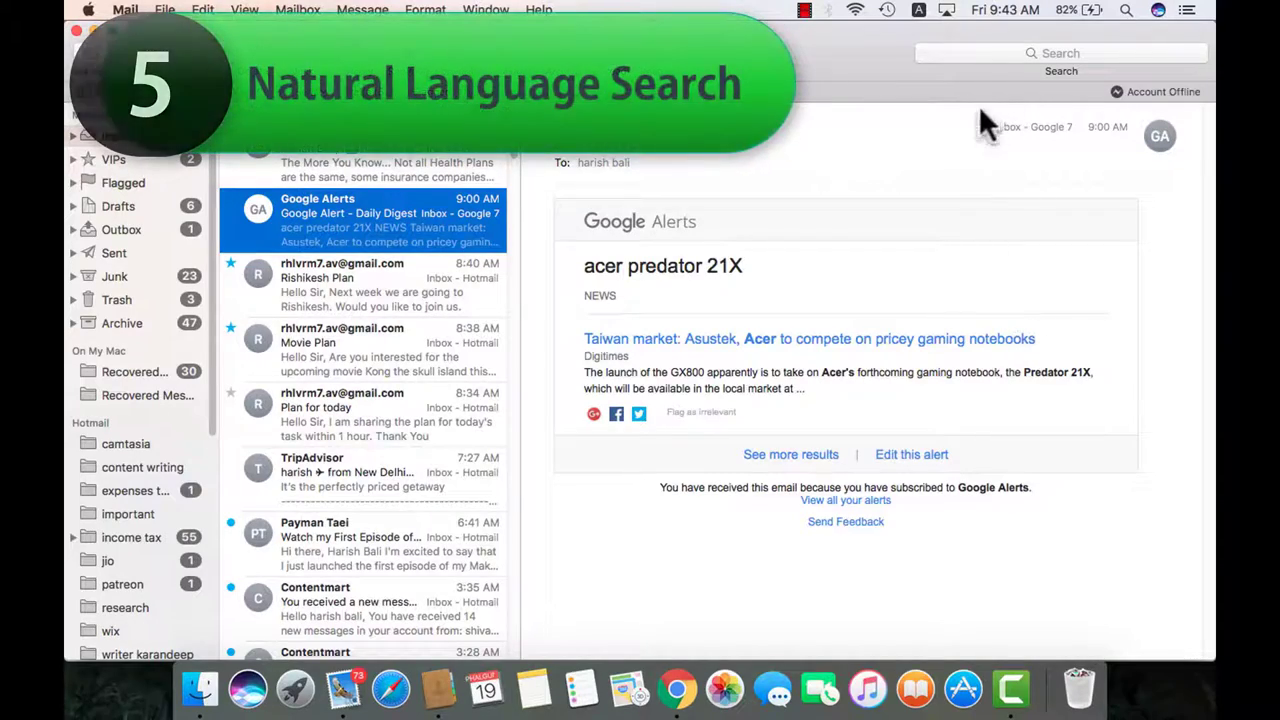
# Search the inbox with the natural-language query "emails with attachment"
pyautogui.click(994, 56)
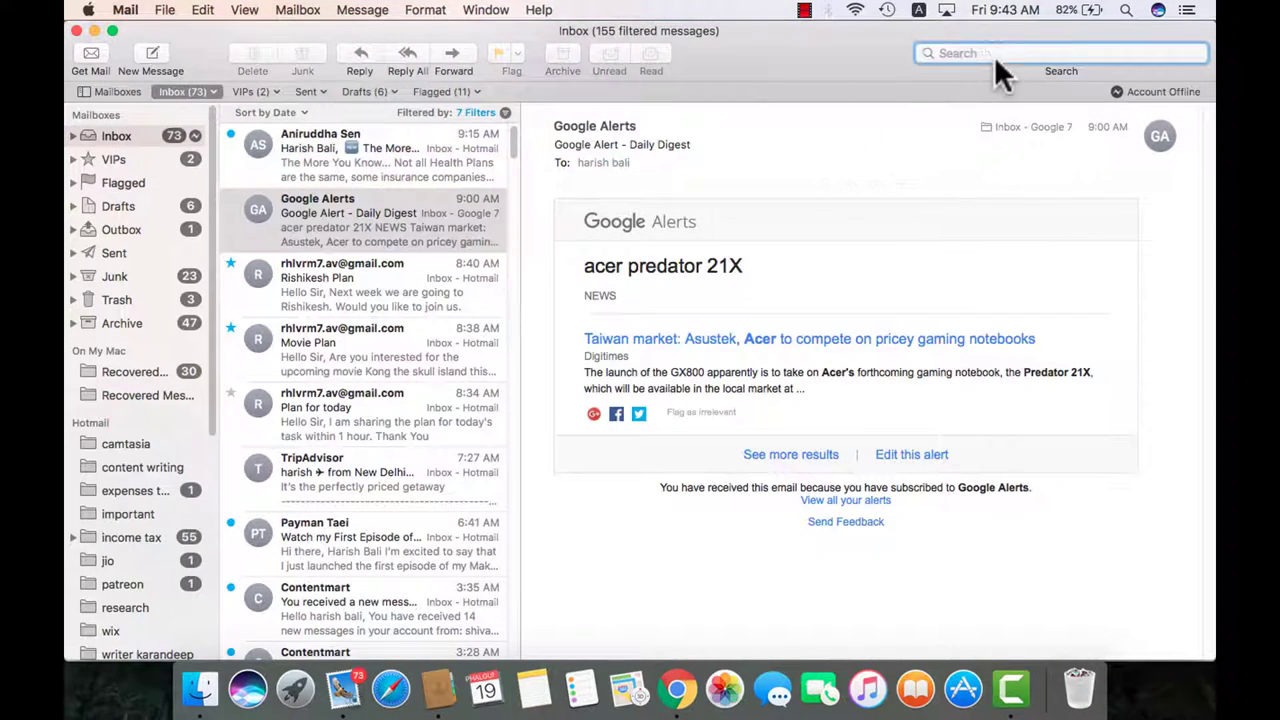
pyautogui.write('e')
pyautogui.write('mails ')
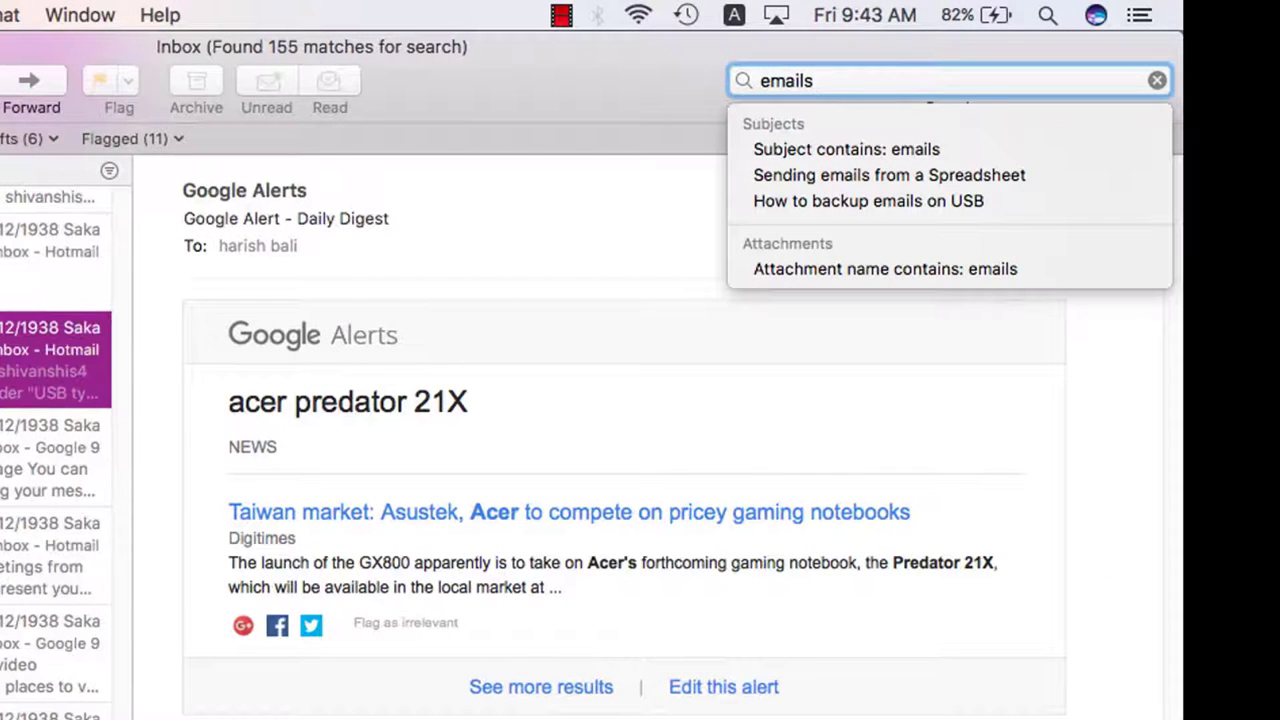
pyautogui.write('with attachmen')
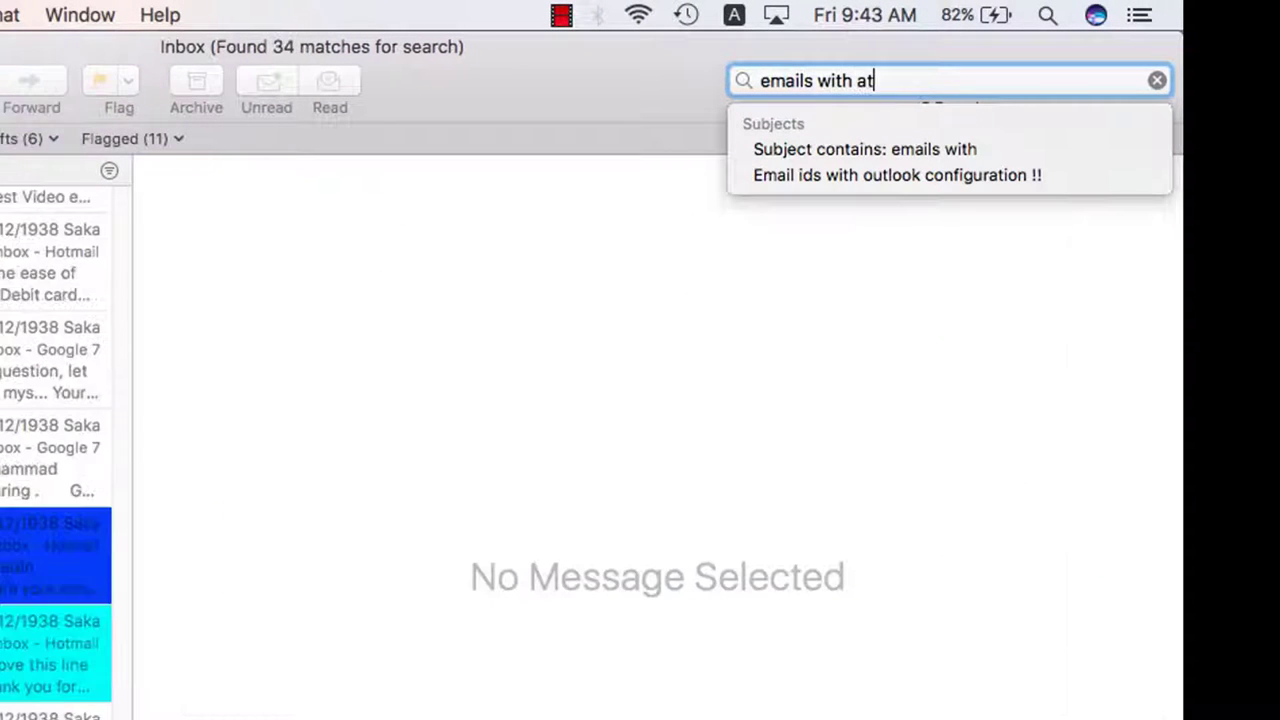
pyautogui.write('t')
pyautogui.press('Return')
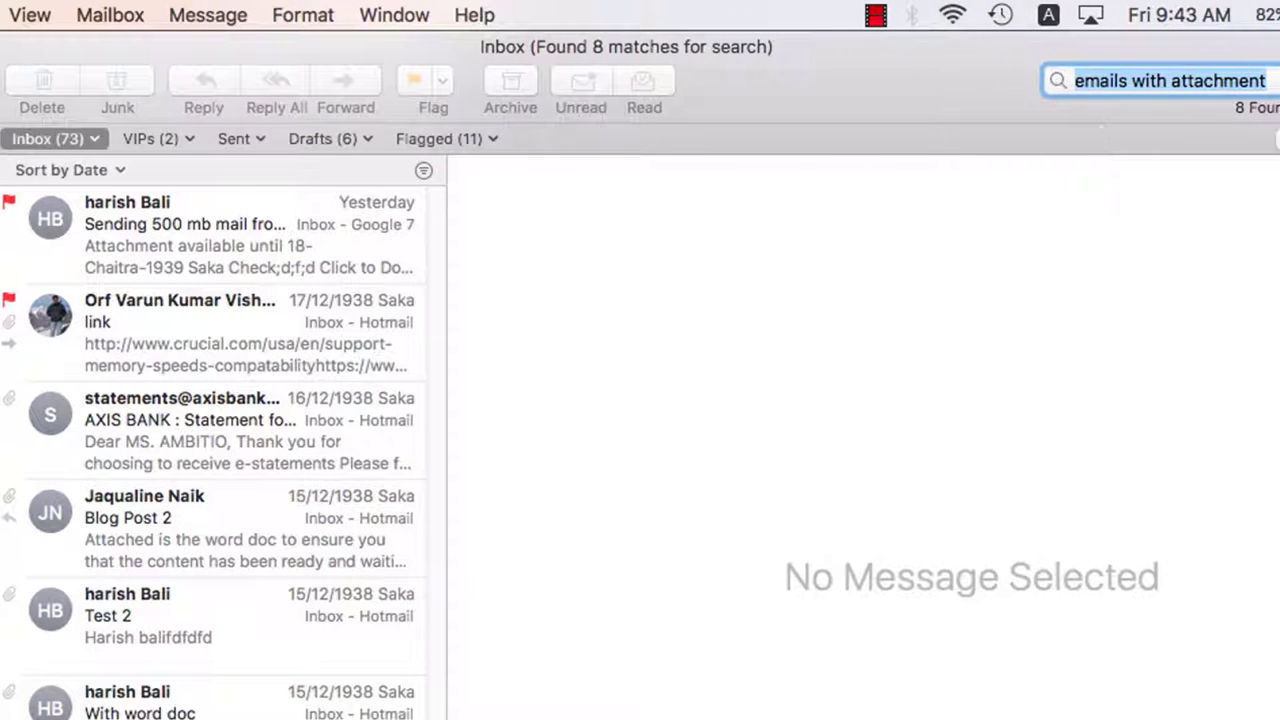
# Search the inbox with the natural-language query "emails from yesterday"
pyautogui.write('emails from yesterday')
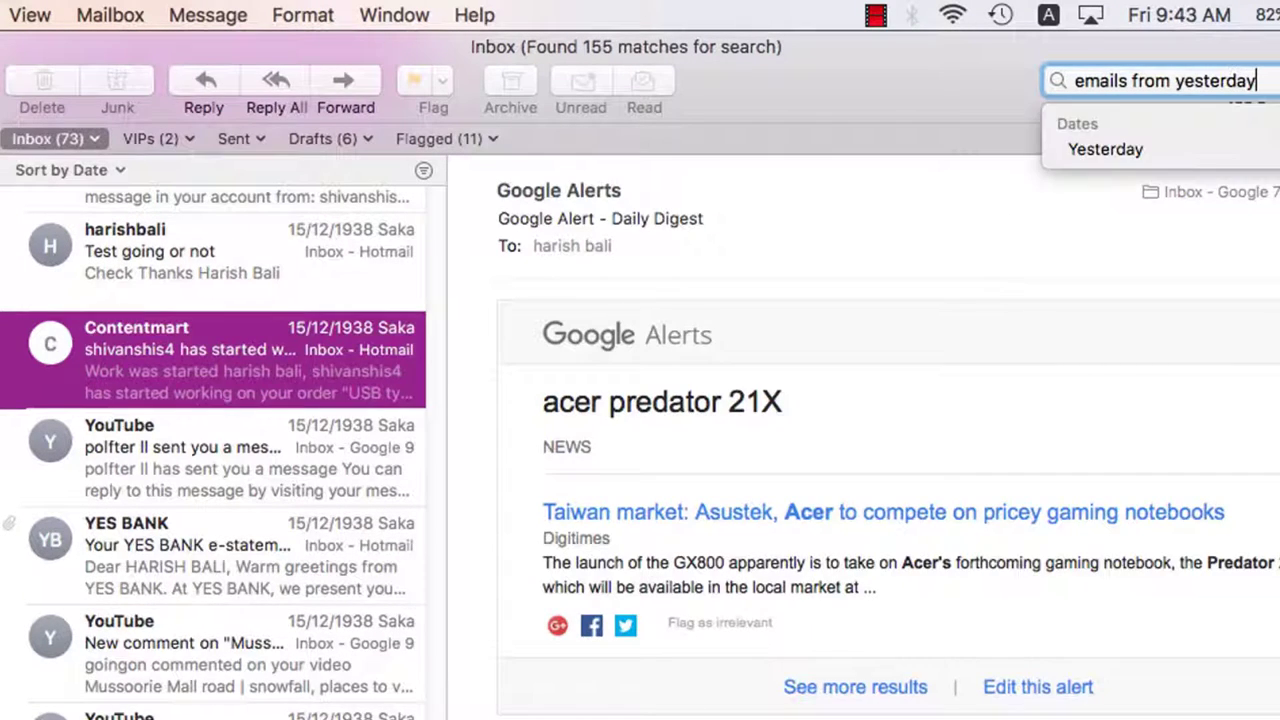
pyautogui.press('Return')
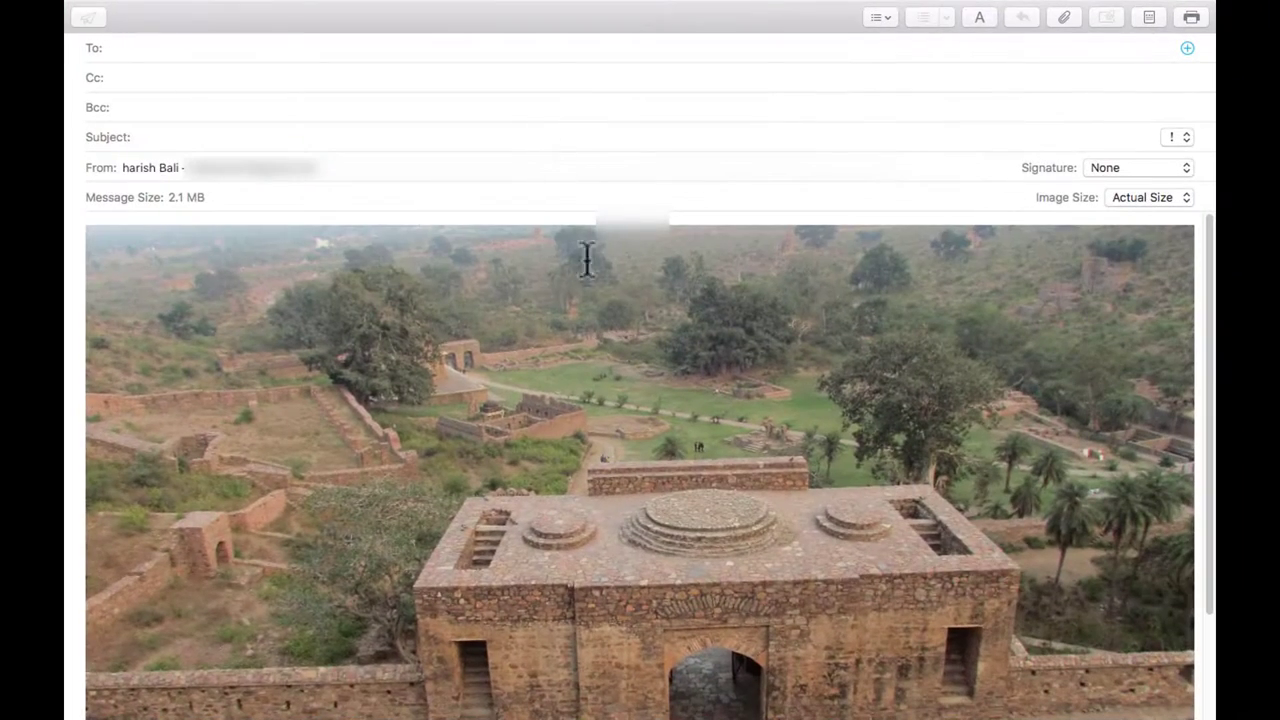
# Mark up the photo in the draft with the text "Bhangarh Fort", widening its box and placing it near the photo's upper edge
pyautogui.moveTo(1175, 338)
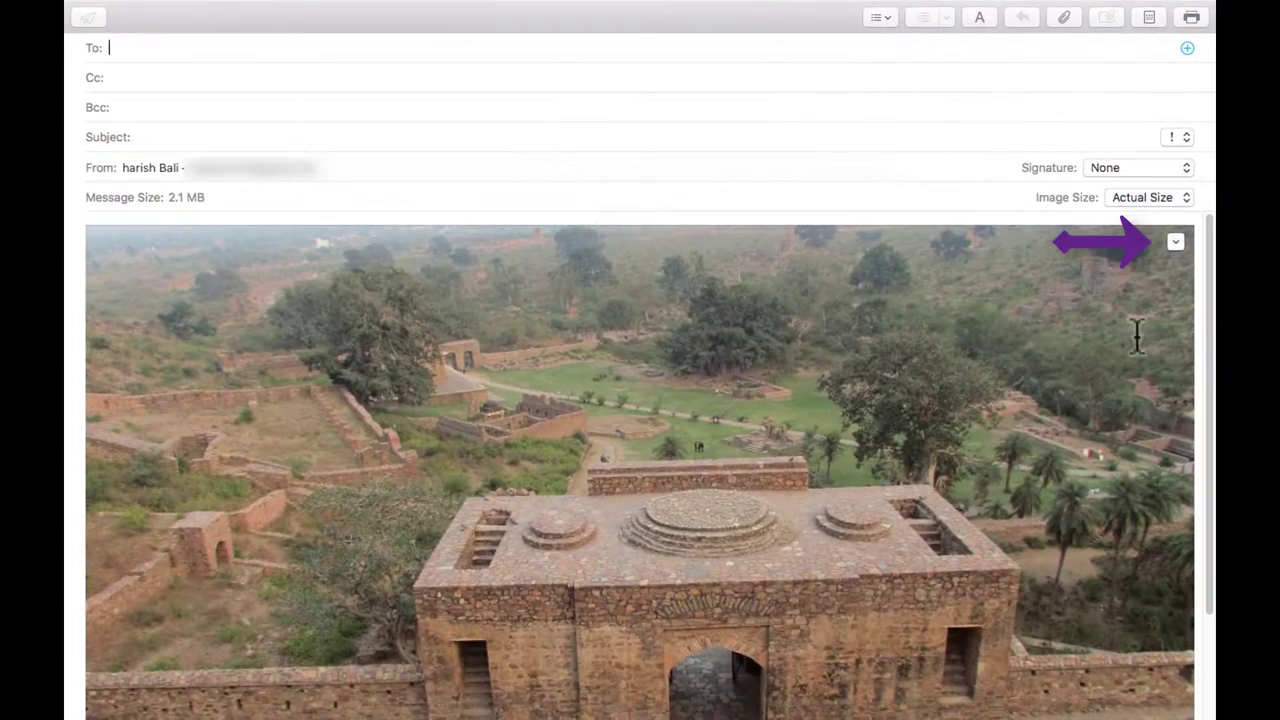
pyautogui.click(1175, 242)
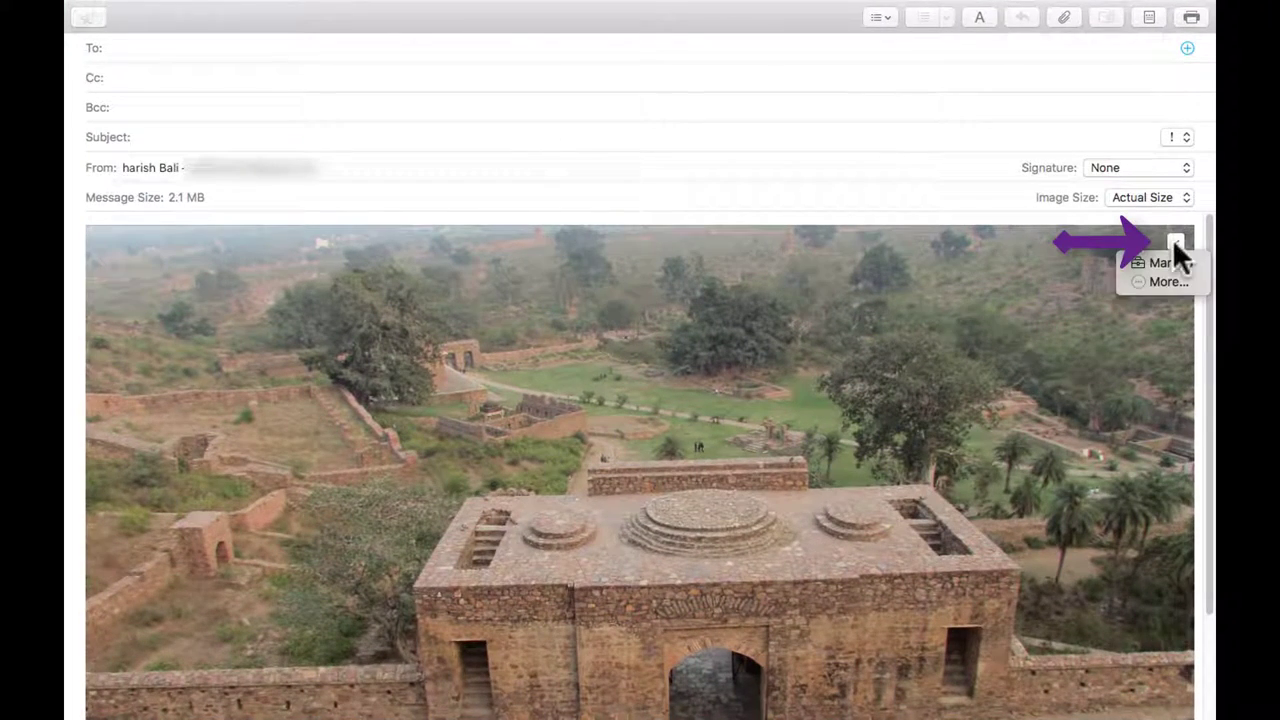
pyautogui.click(1166, 260)
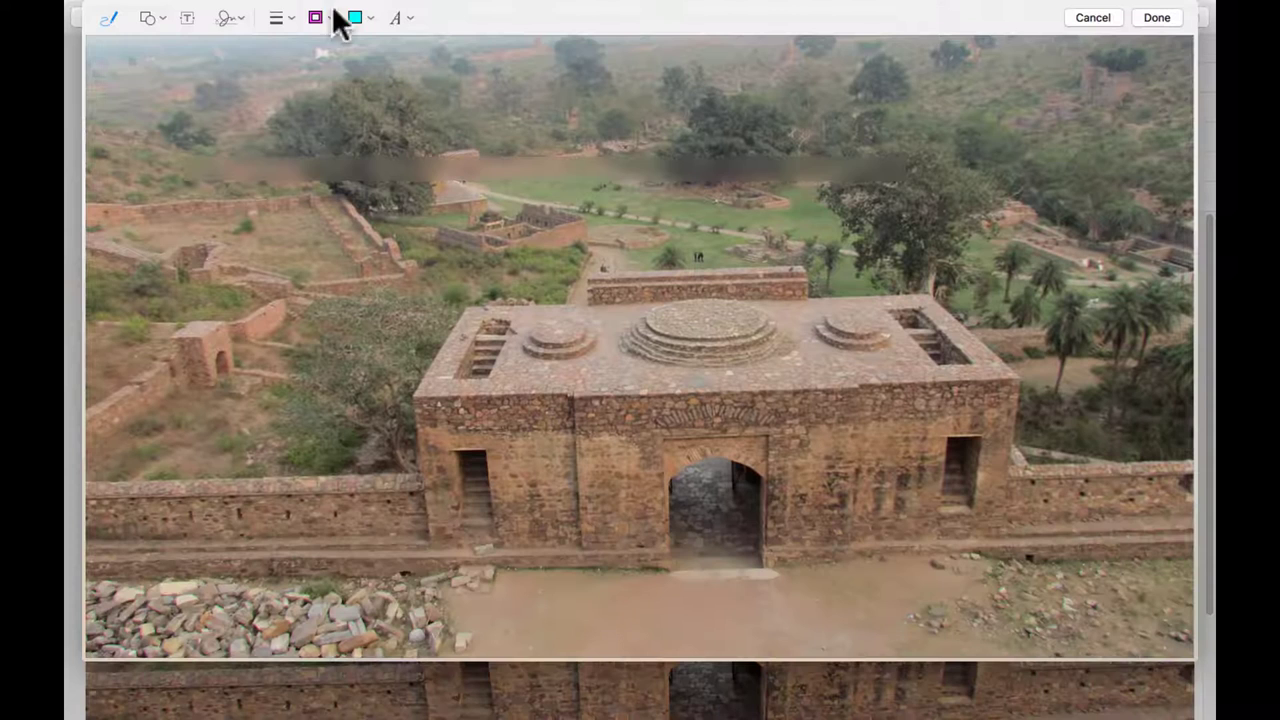
pyautogui.click(188, 18)
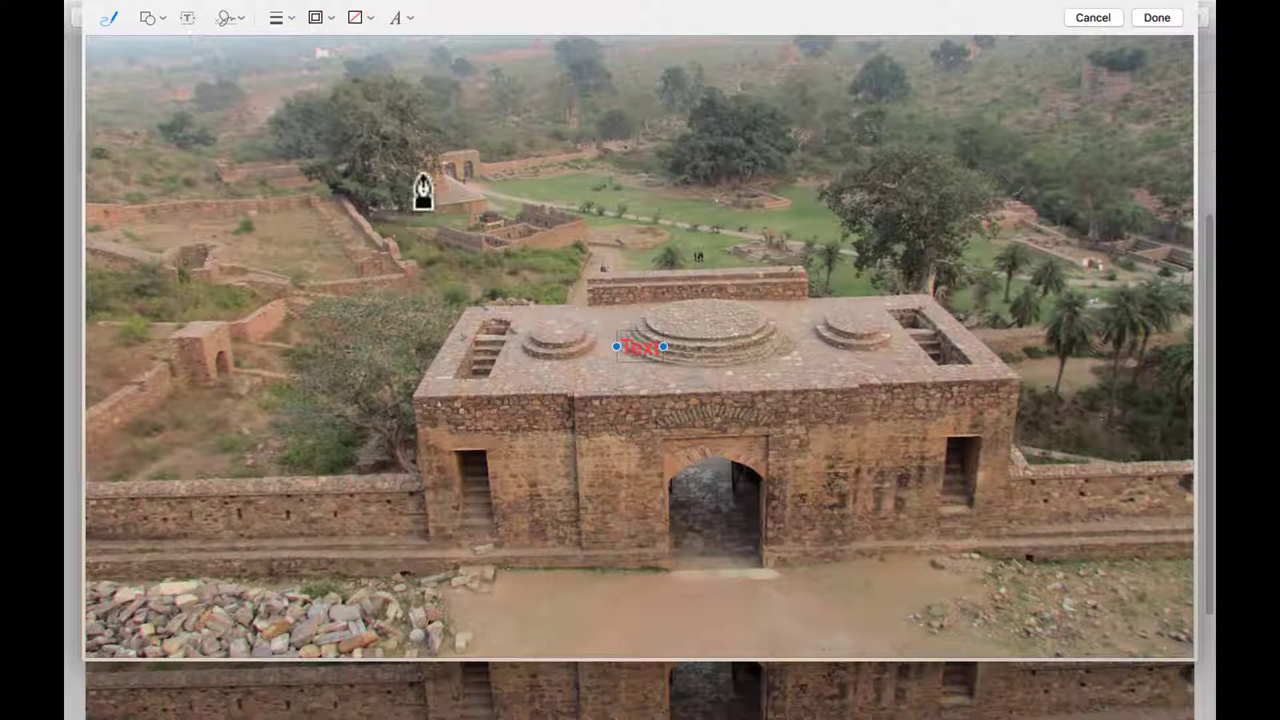
pyautogui.doubleClick(640, 347)
pyautogui.write('Bhangarh Fort')
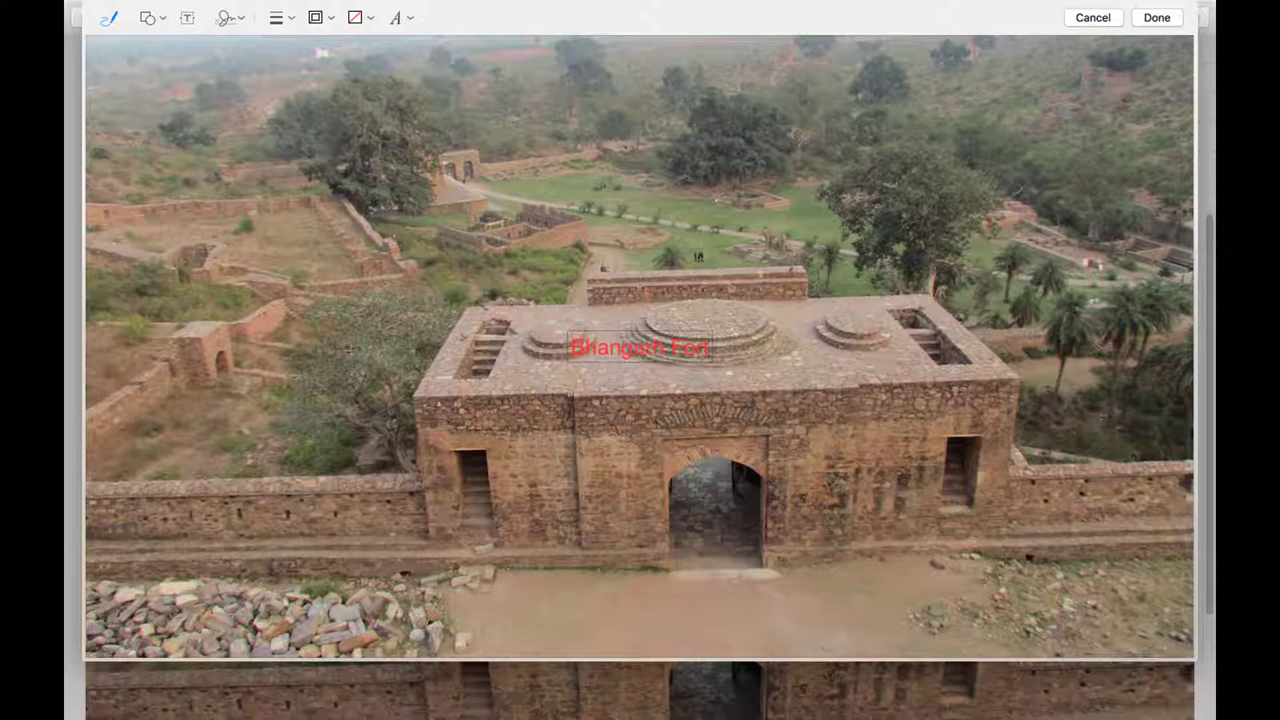
pyautogui.moveTo(711, 347); pyautogui.dragTo(802, 347)
pyautogui.moveTo(707, 350); pyautogui.dragTo(680, 106)
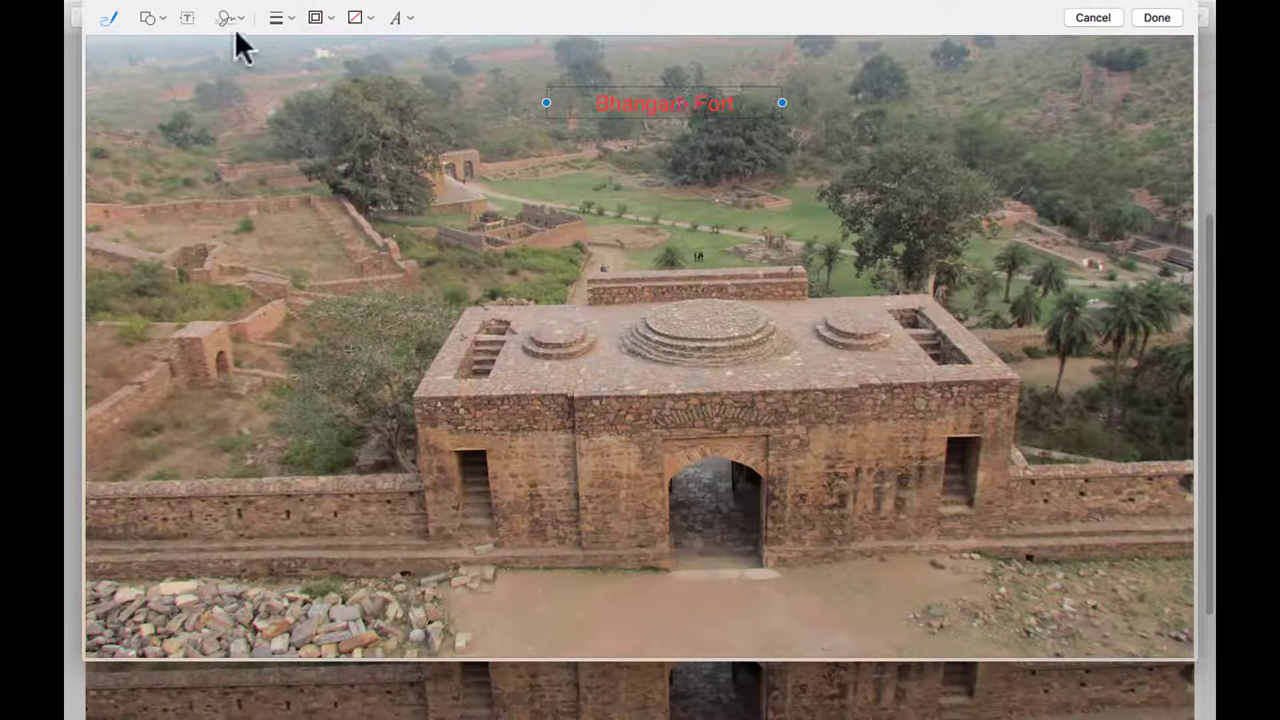
# Sketch a dashed magenta loop around the "Bhangarh Fort" caption and finish the markup
pyautogui.click(110, 18)
pyautogui.moveTo(722, 430)
pyautogui.mouseDown()
pyautogui.moveTo(690, 430)
pyautogui.moveTo(774, 489)
pyautogui.moveTo(746, 429)
pyautogui.moveTo(954, 109)
pyautogui.moveTo(704, 38)
pyautogui.mouseUp()
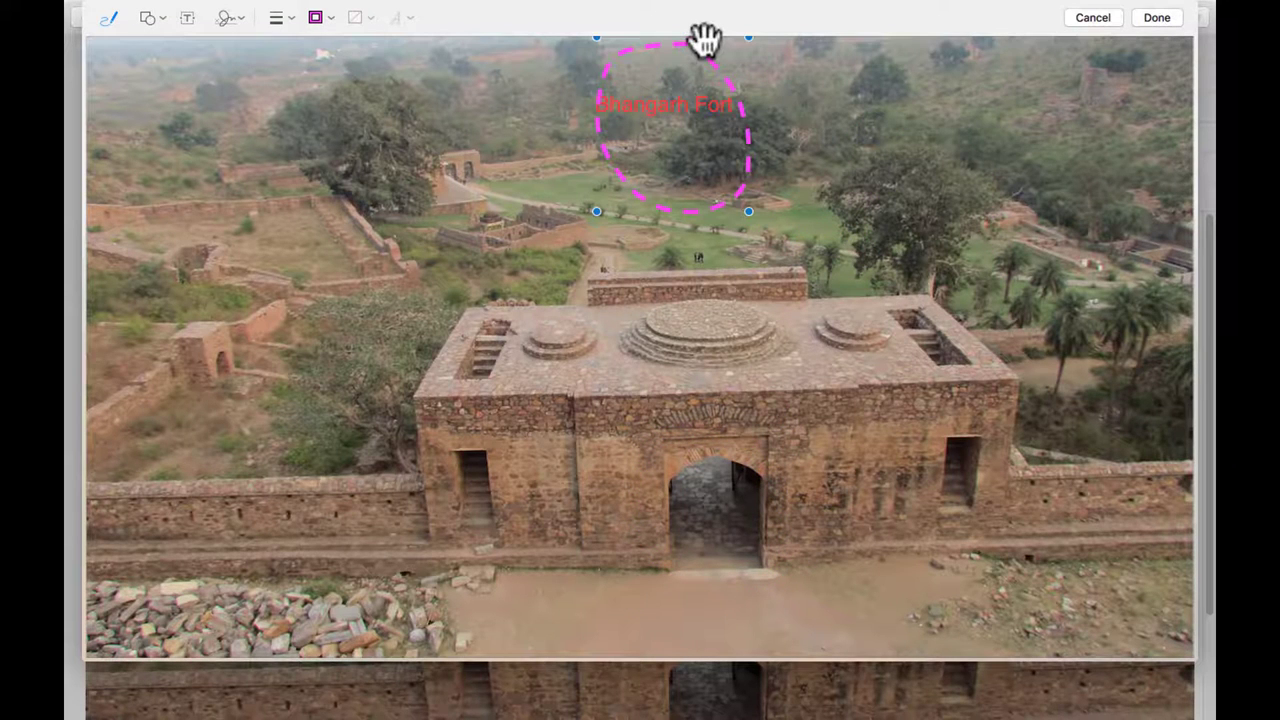
pyautogui.click(1156, 18)
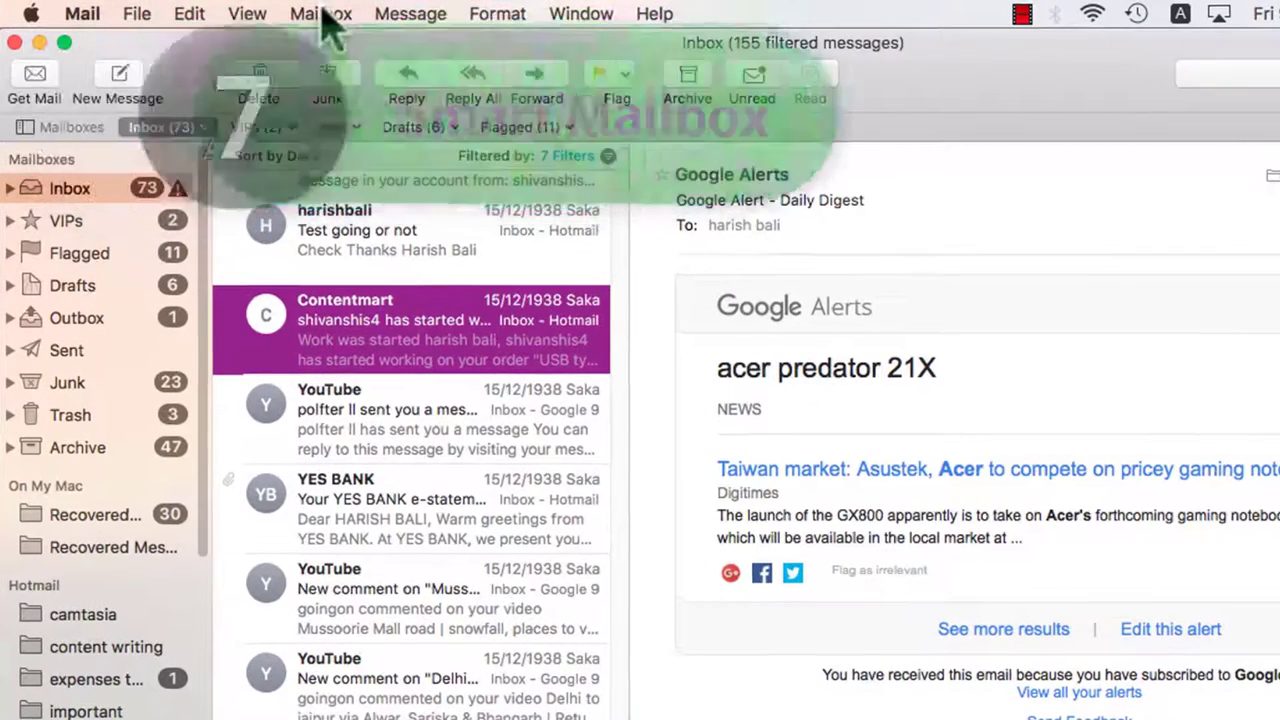
# Create a smart mailbox named "today" for messages whose date received is today, and browse its messages
pyautogui.click(320, 14)
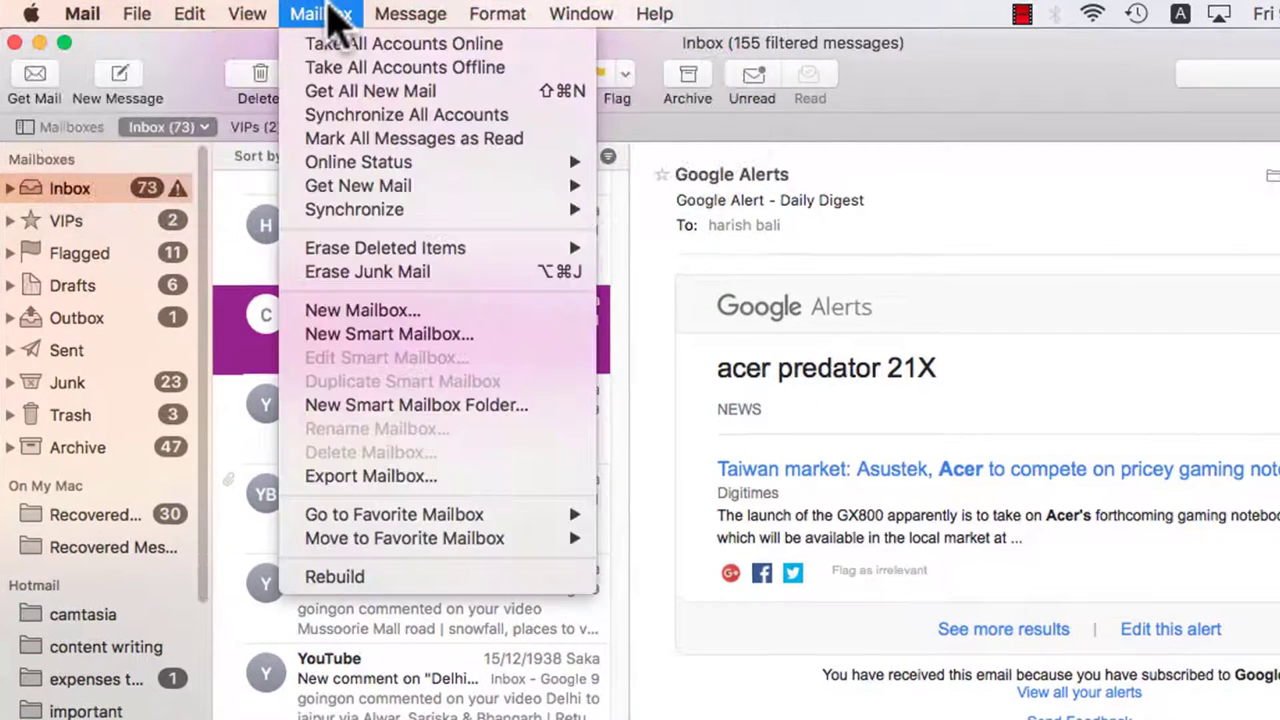
pyautogui.click(378, 338)
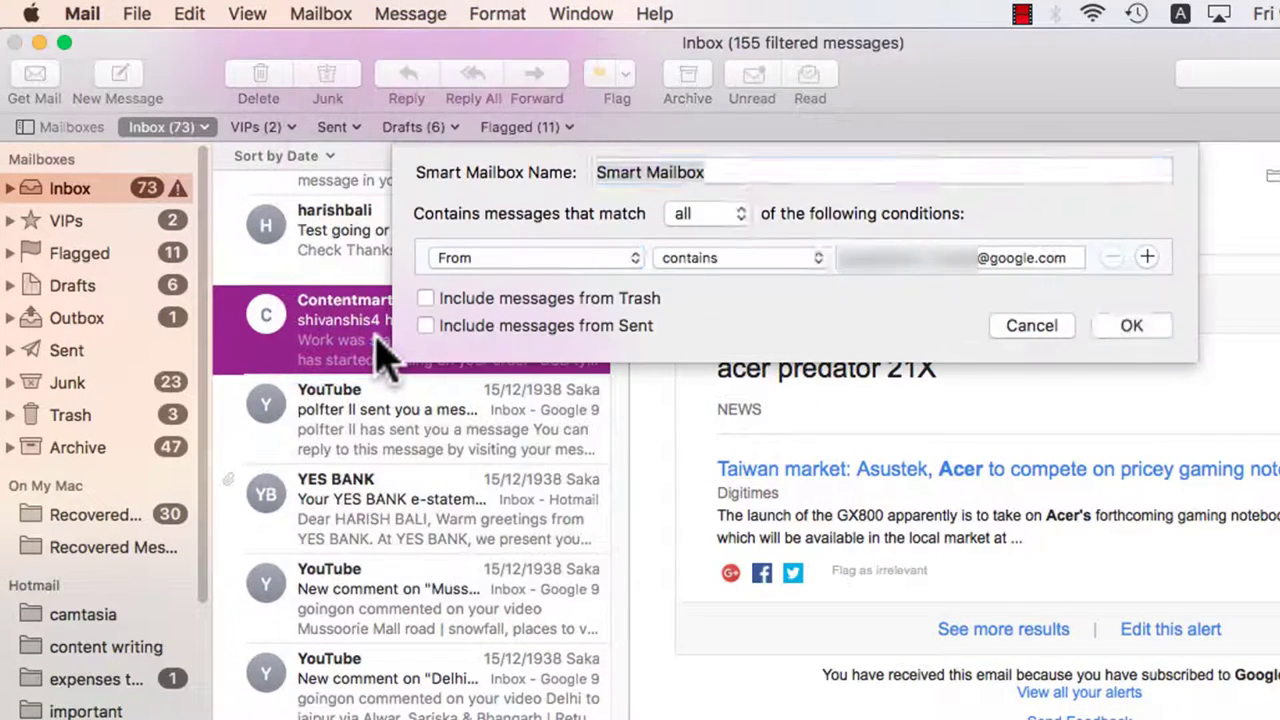
pyautogui.write('today')
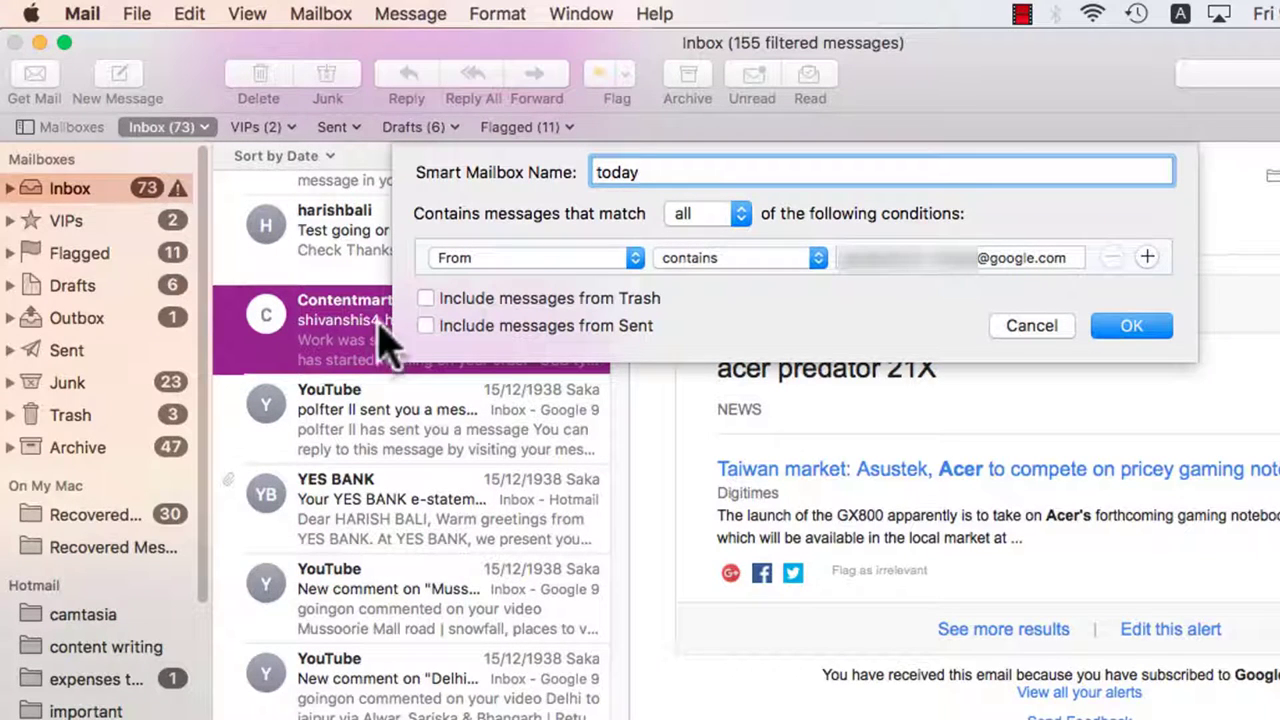
pyautogui.click(578, 258)
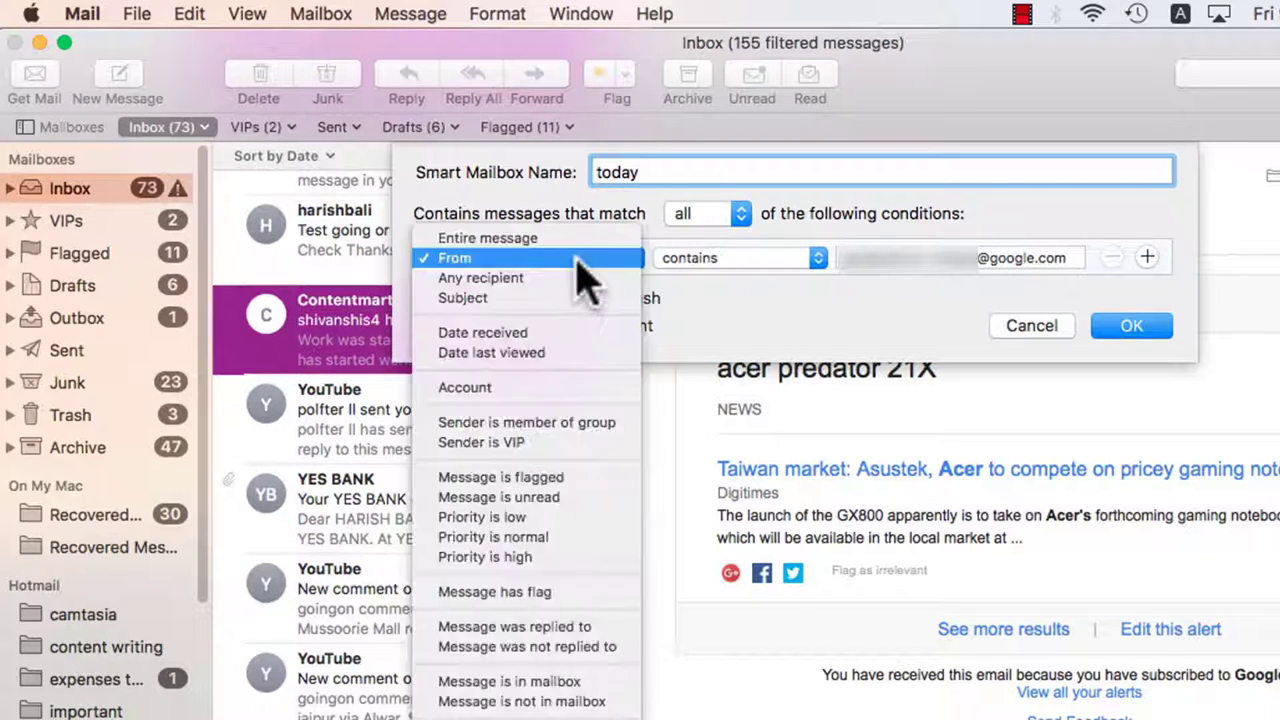
pyautogui.click(566, 330)
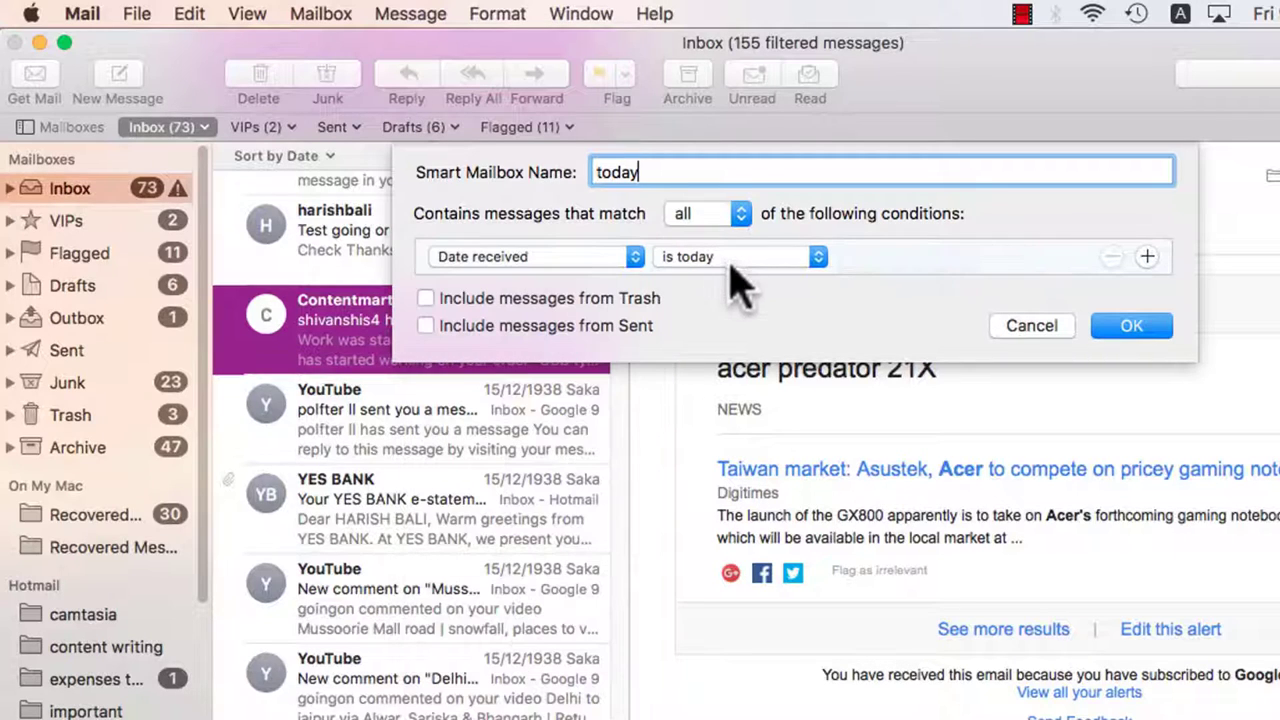
pyautogui.click(1127, 328)
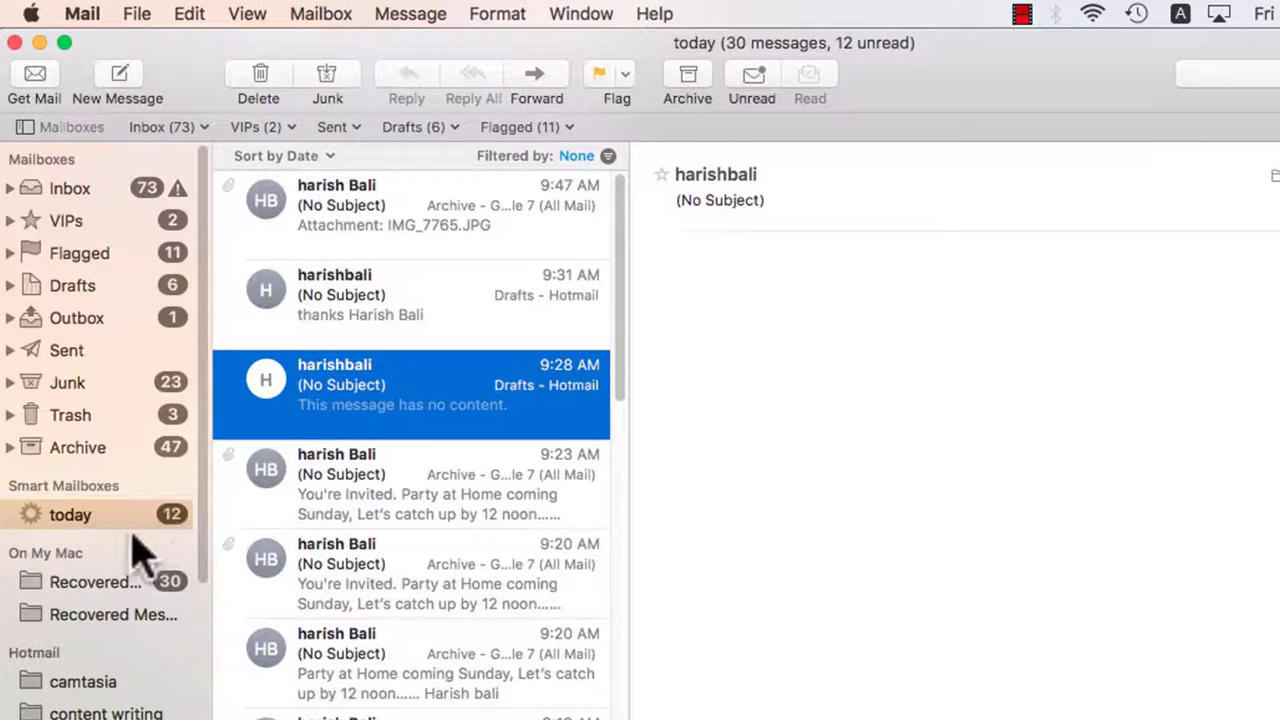
pyautogui.scroll(-10, 403, 480)
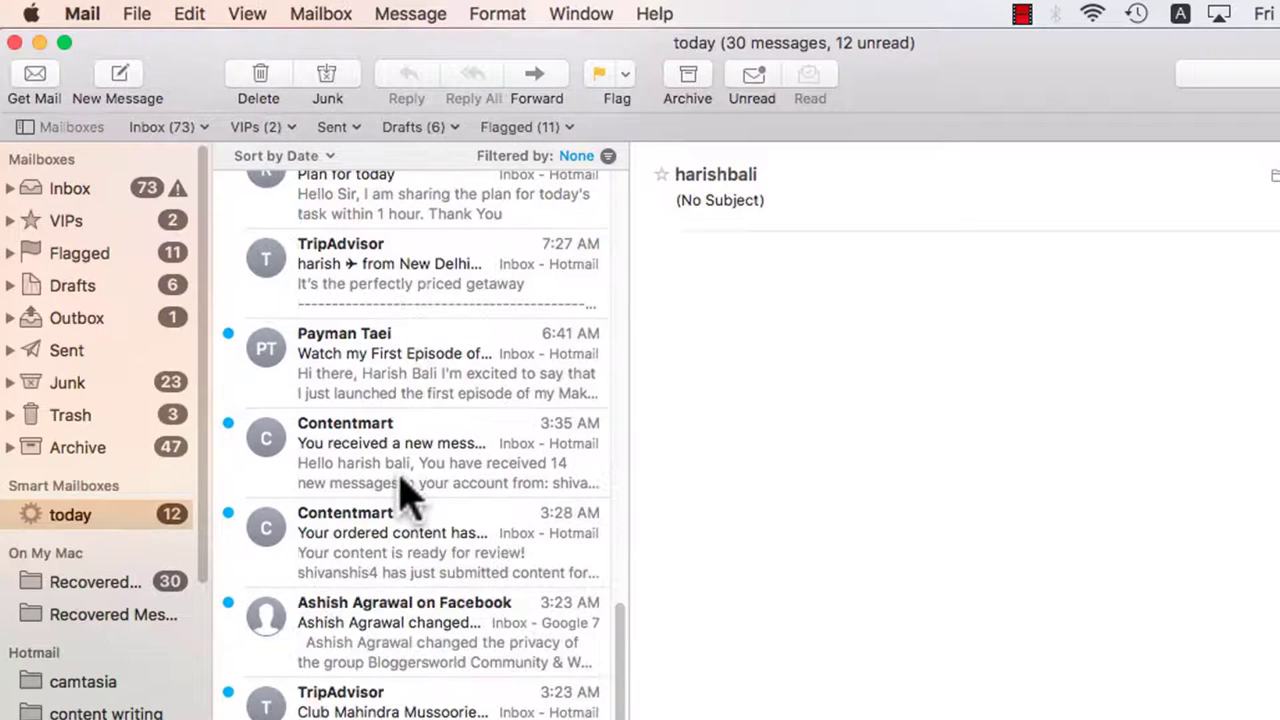
pyautogui.scroll(10, 402, 482)
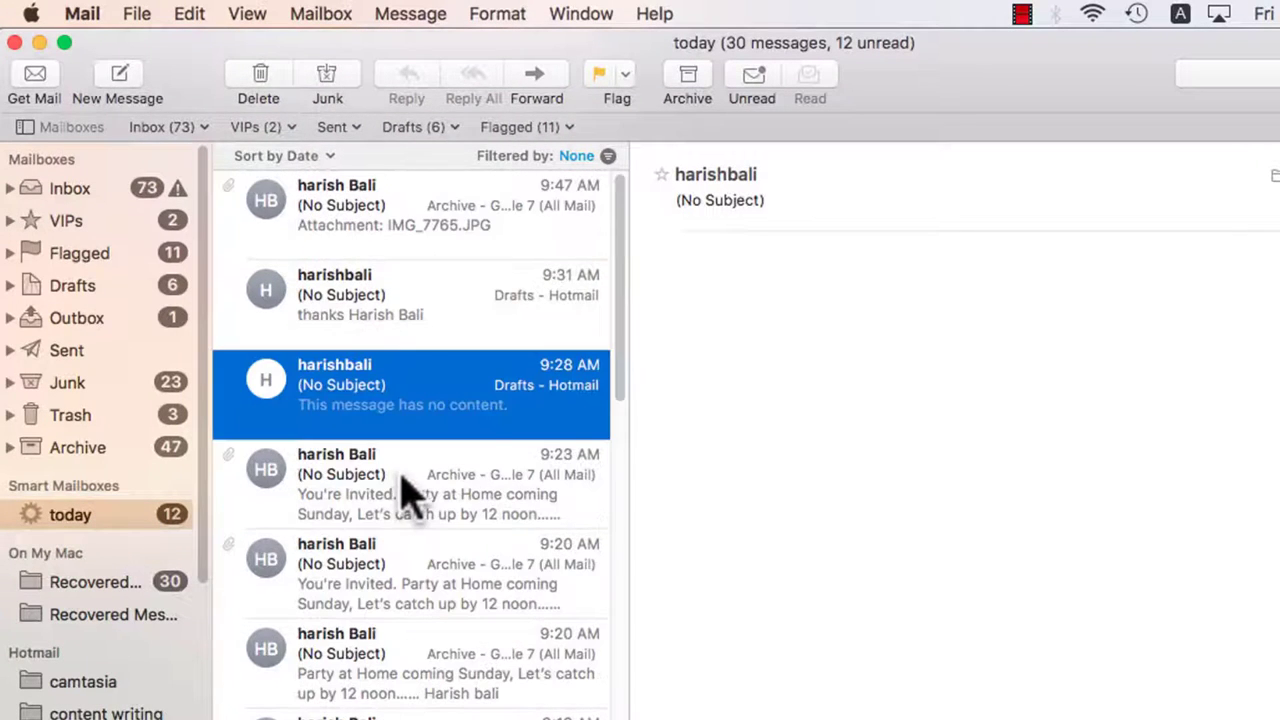
# Set up another smart mailbox named "impt" with the condition that the message has the red "super imp" flag
pyautogui.click(342, 14)
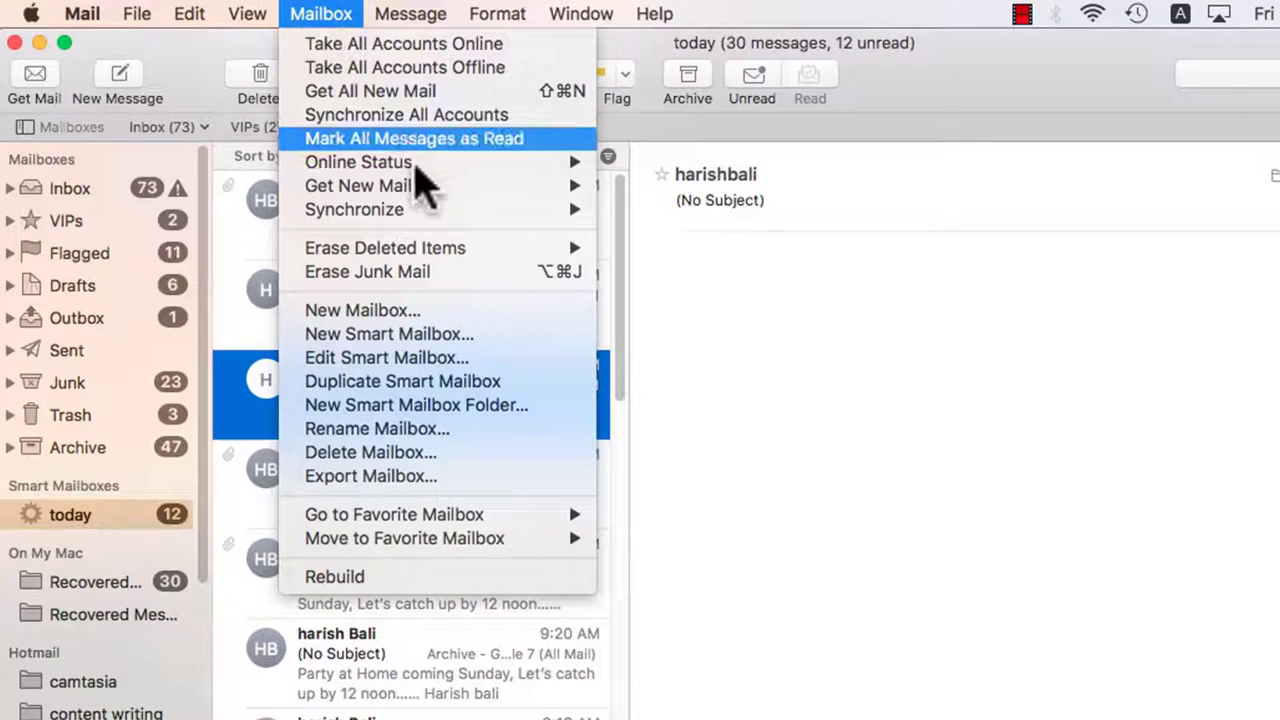
pyautogui.click(420, 358)
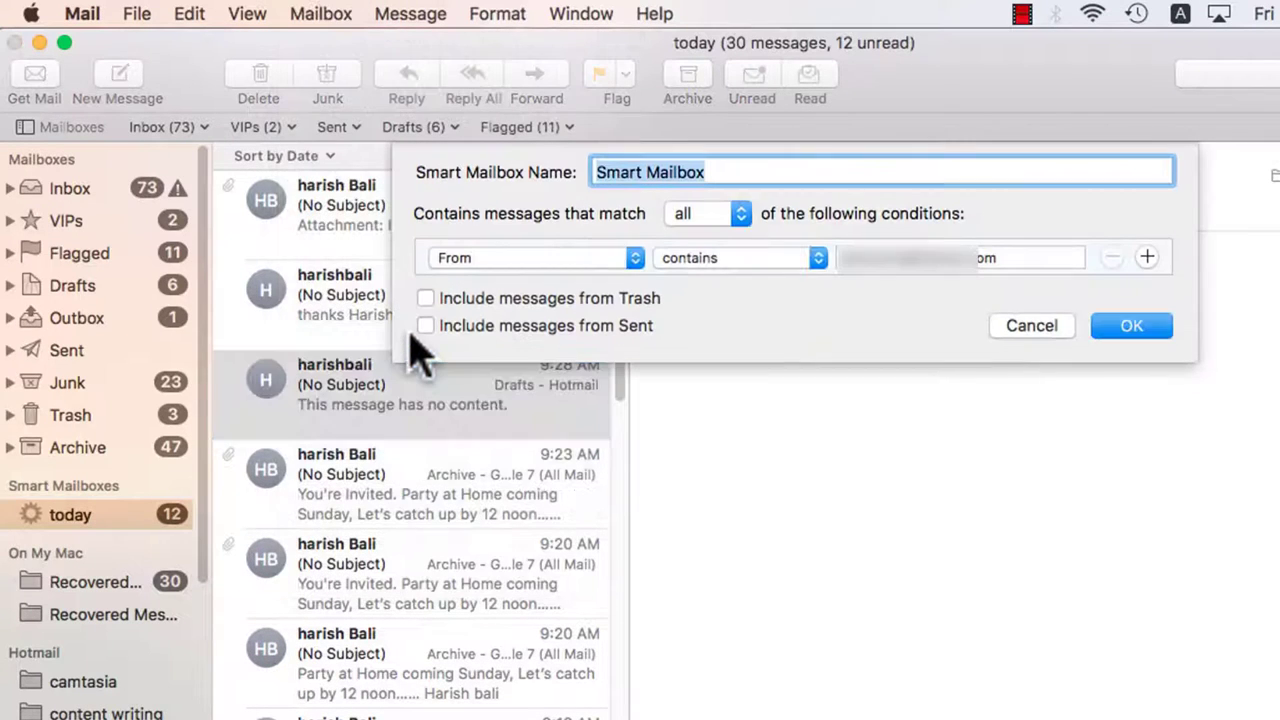
pyautogui.write('im')
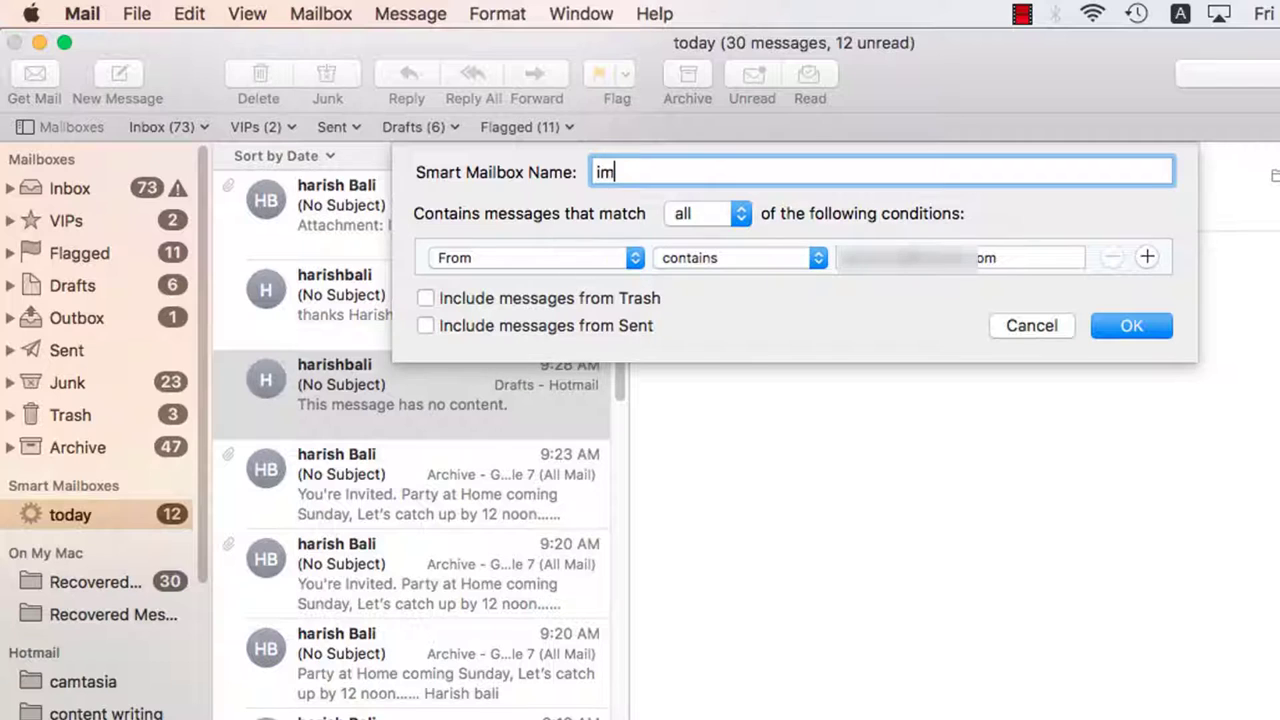
pyautogui.write('pt')
pyautogui.click(615, 257)
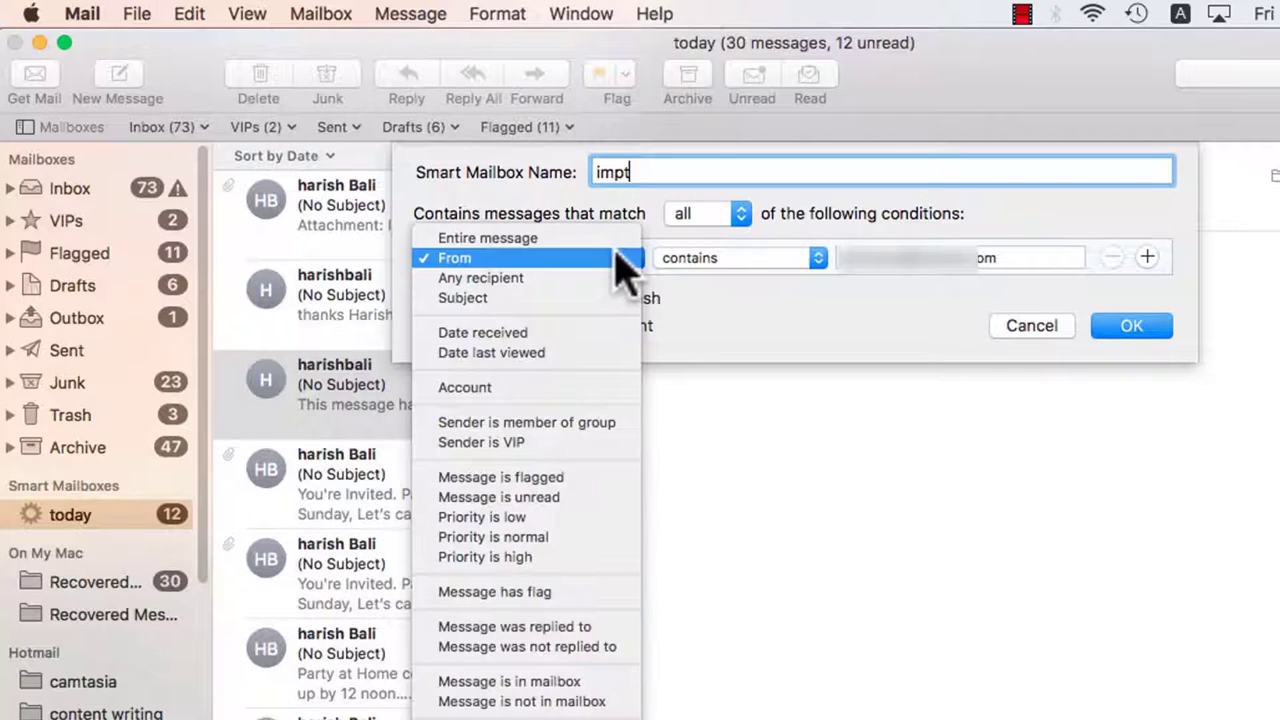
pyautogui.click(555, 593)
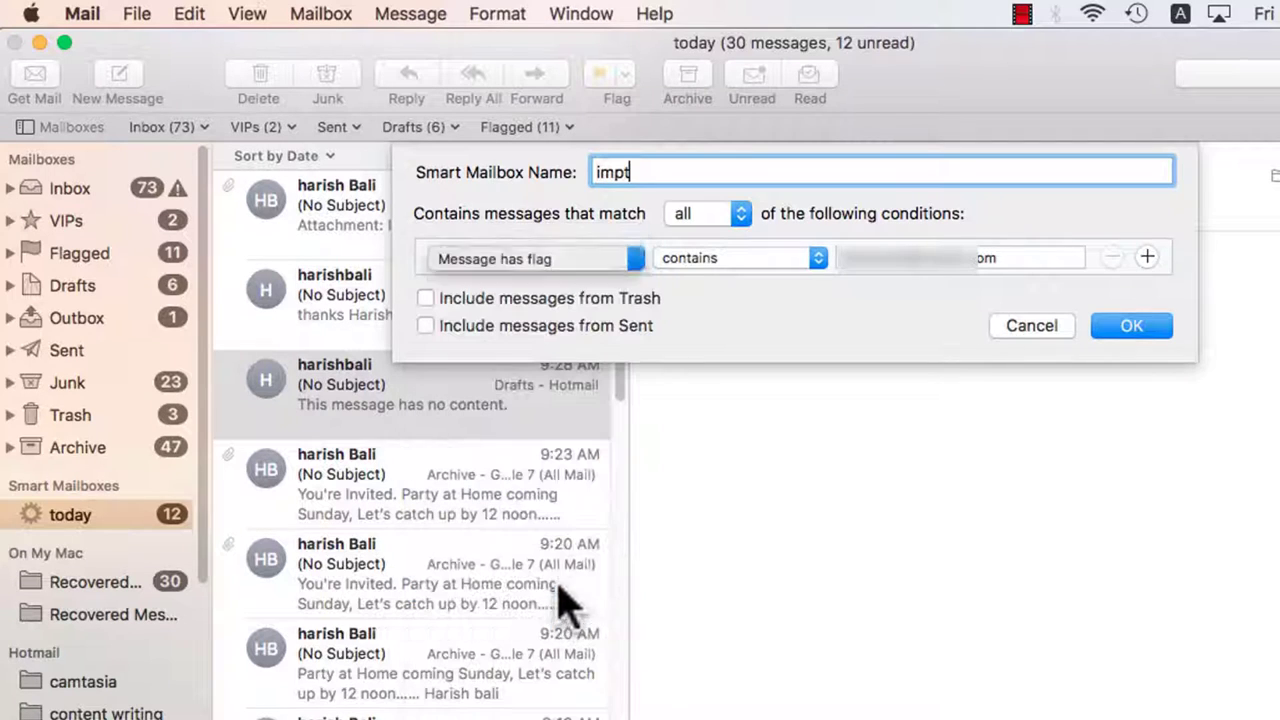
pyautogui.click(812, 263)
pyautogui.click(797, 262)
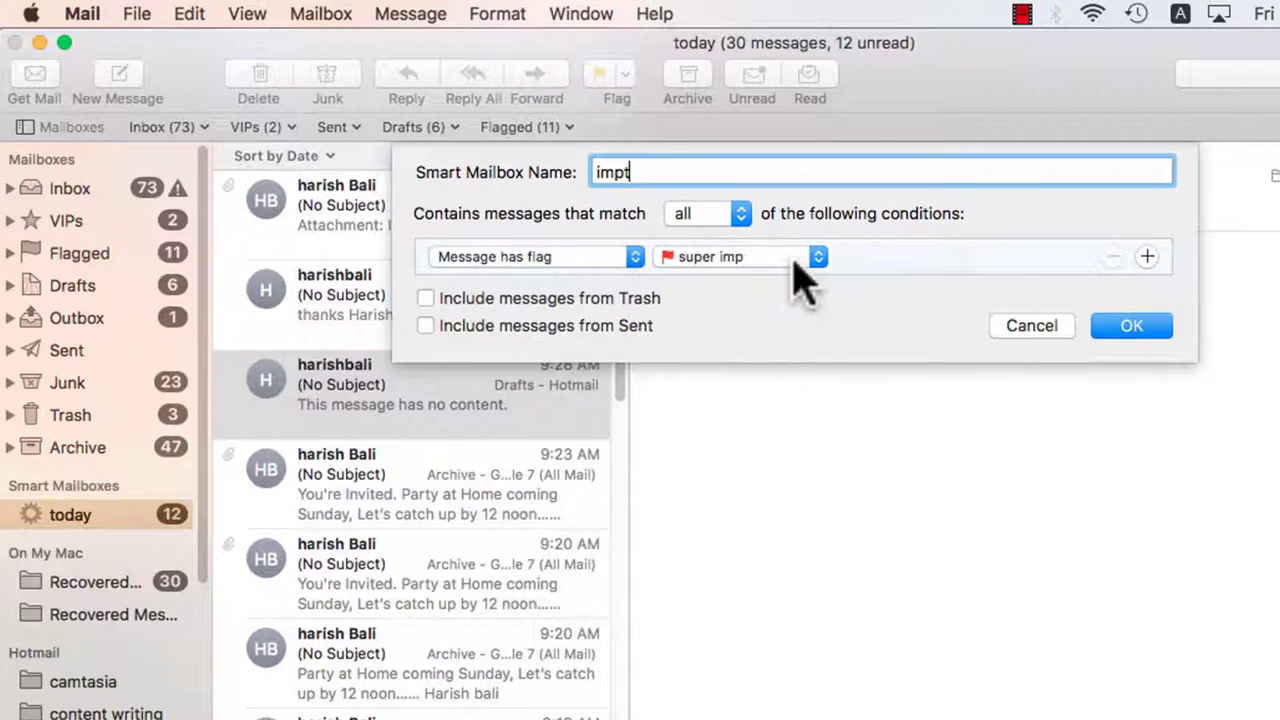
# Add a second condition, any recipient contains, to the "impt" smart mailbox, look through its matching options, and close the setup
pyautogui.click(1147, 257)
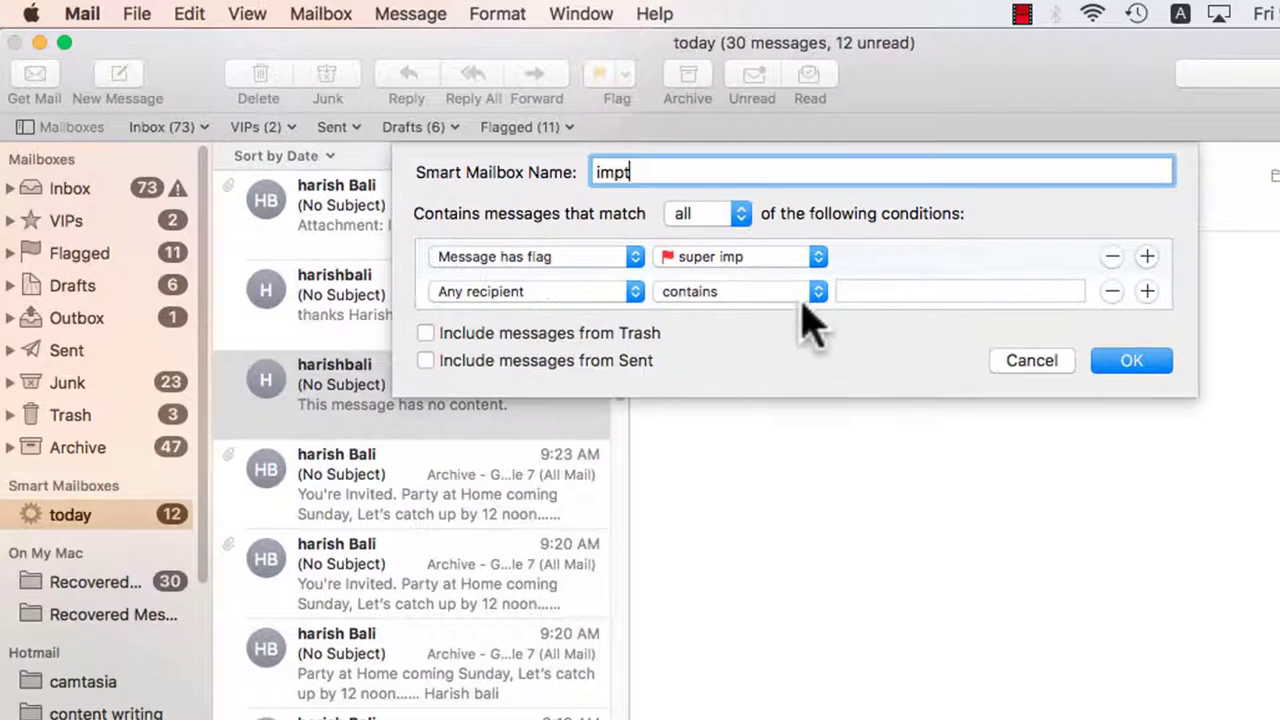
pyautogui.click(638, 292)
pyautogui.click(634, 292)
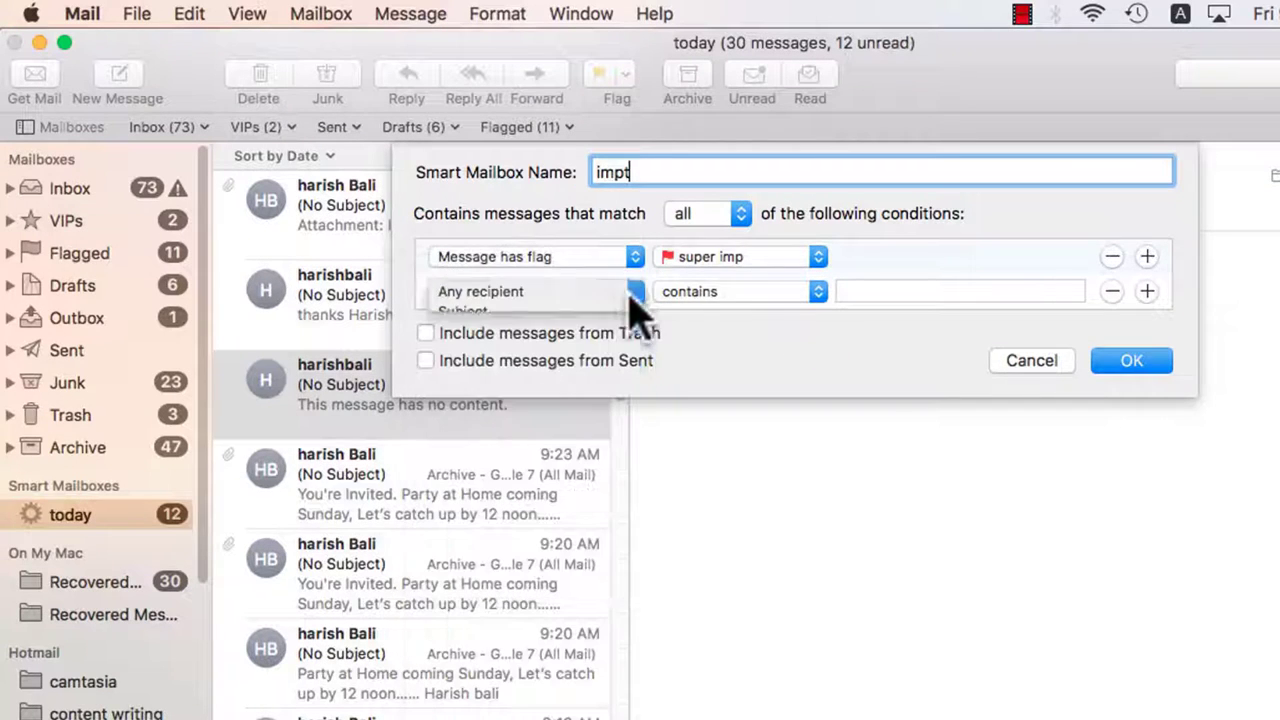
pyautogui.click(738, 316)
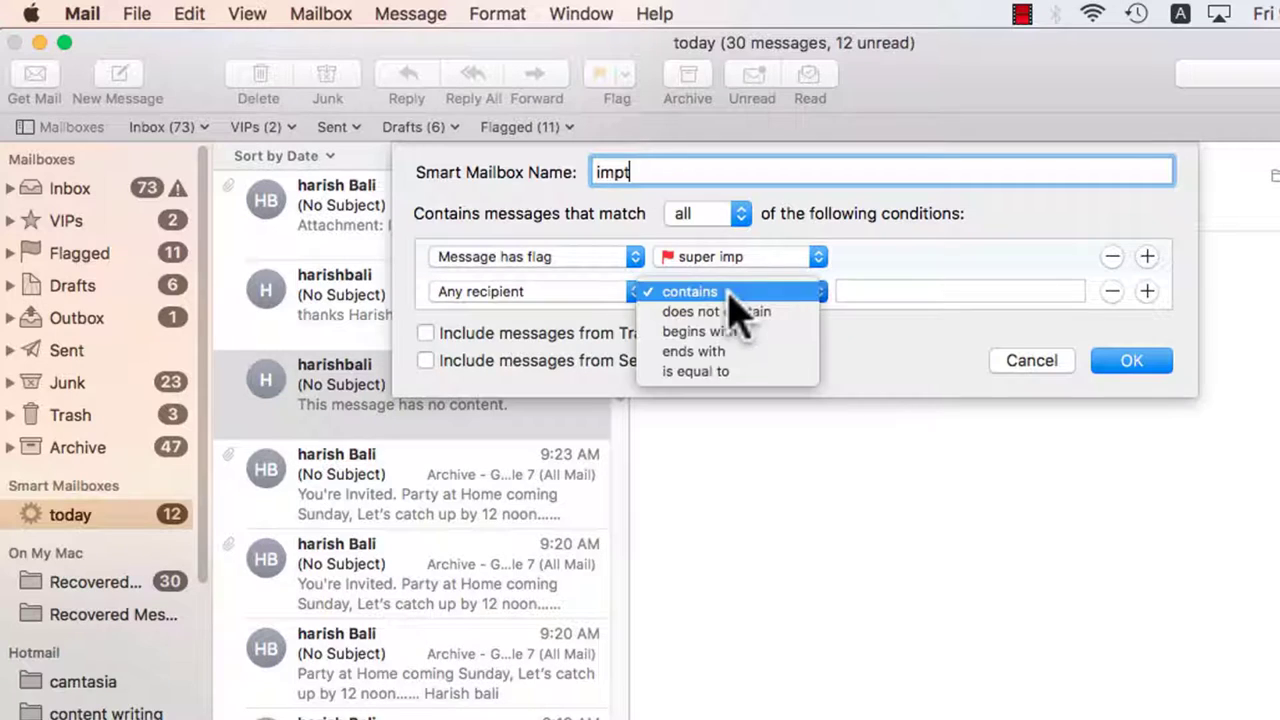
pyautogui.click(1088, 364)
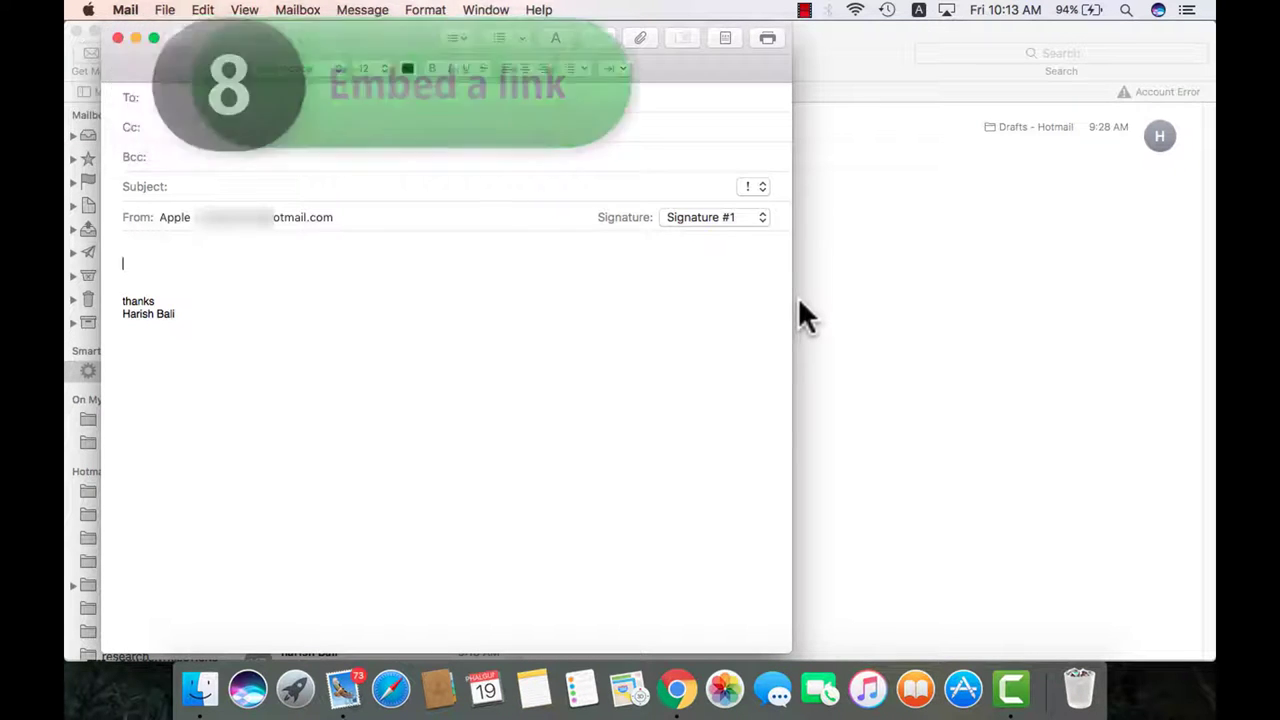
# Switch to Chrome and copy the link address of the video "How to take Time machine backup on Mac | step by step guide"
pyautogui.click(678, 690)
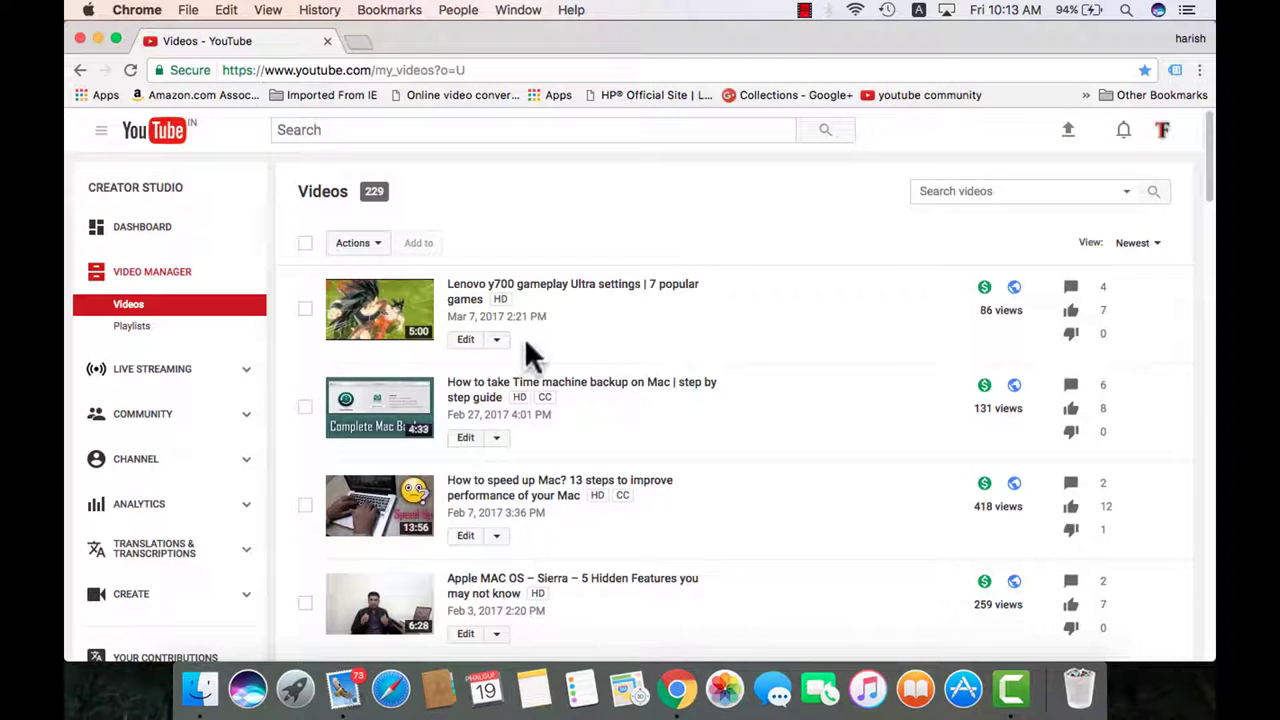
pyautogui.rightClick(476, 379)
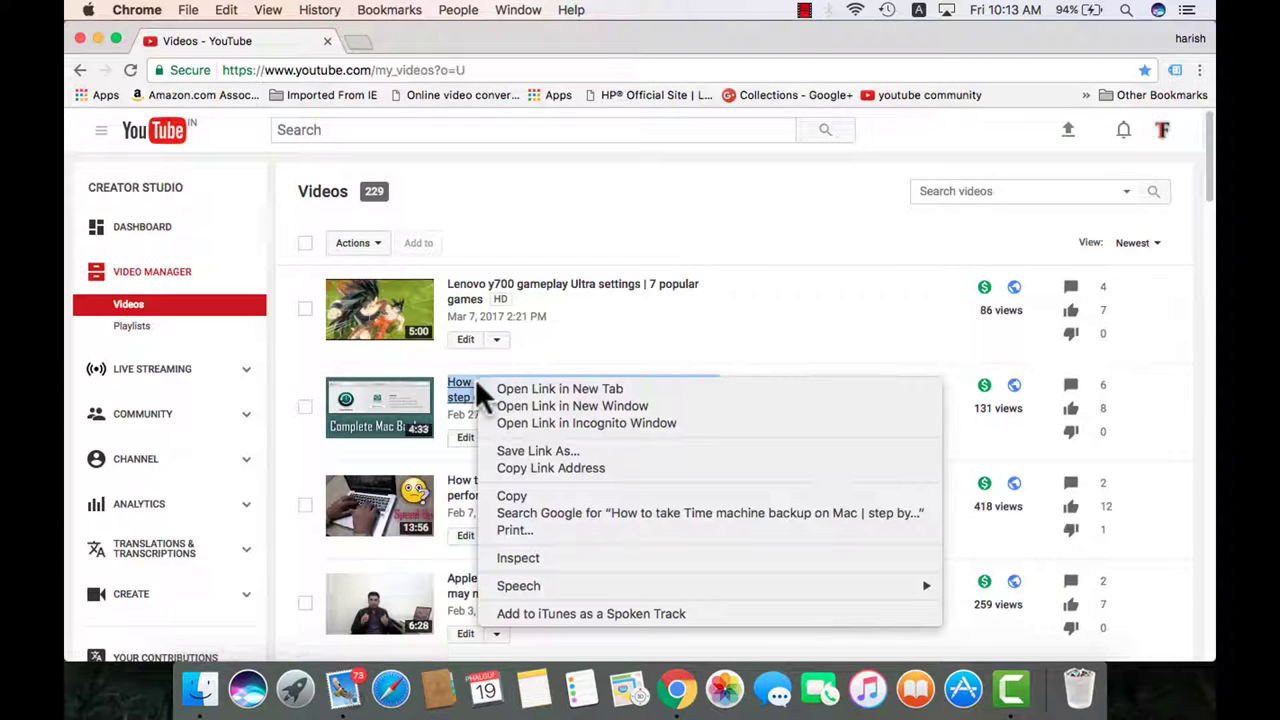
pyautogui.click(562, 467)
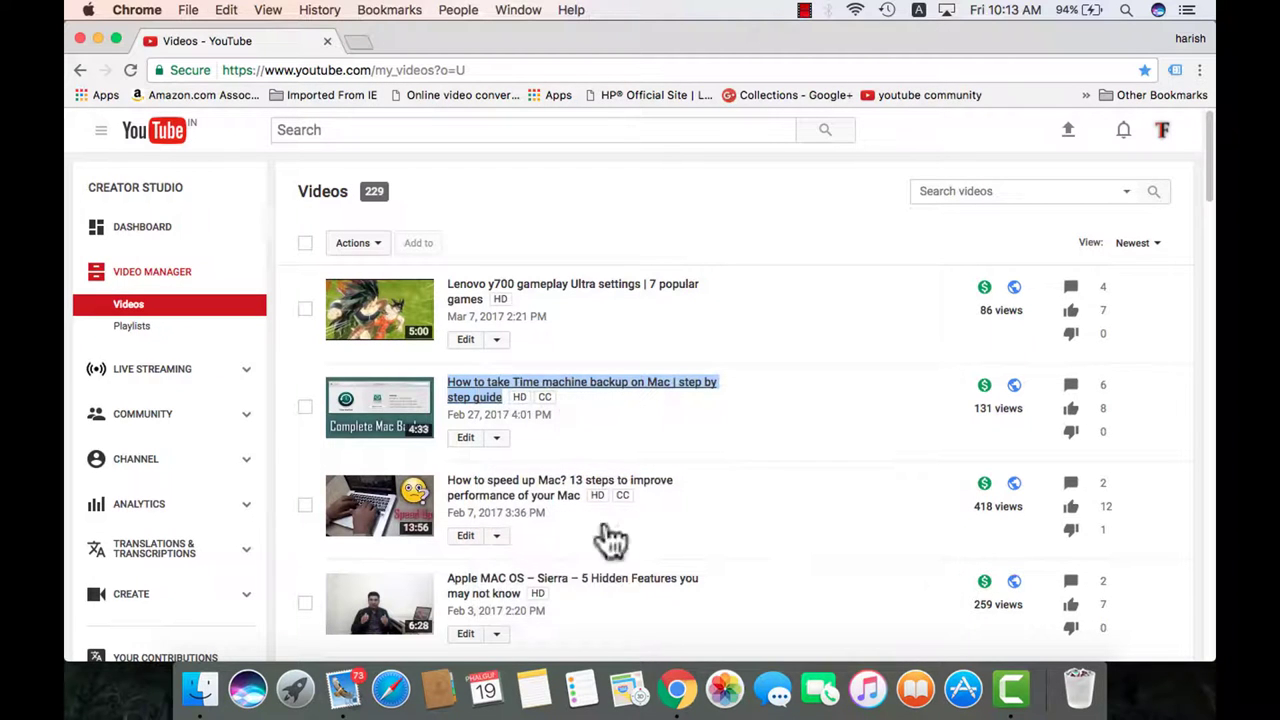
# Return to the Mail draft, write "Hey" and "Watch my new video" above the signature, and paste the copied video link below
pyautogui.click(342, 688)
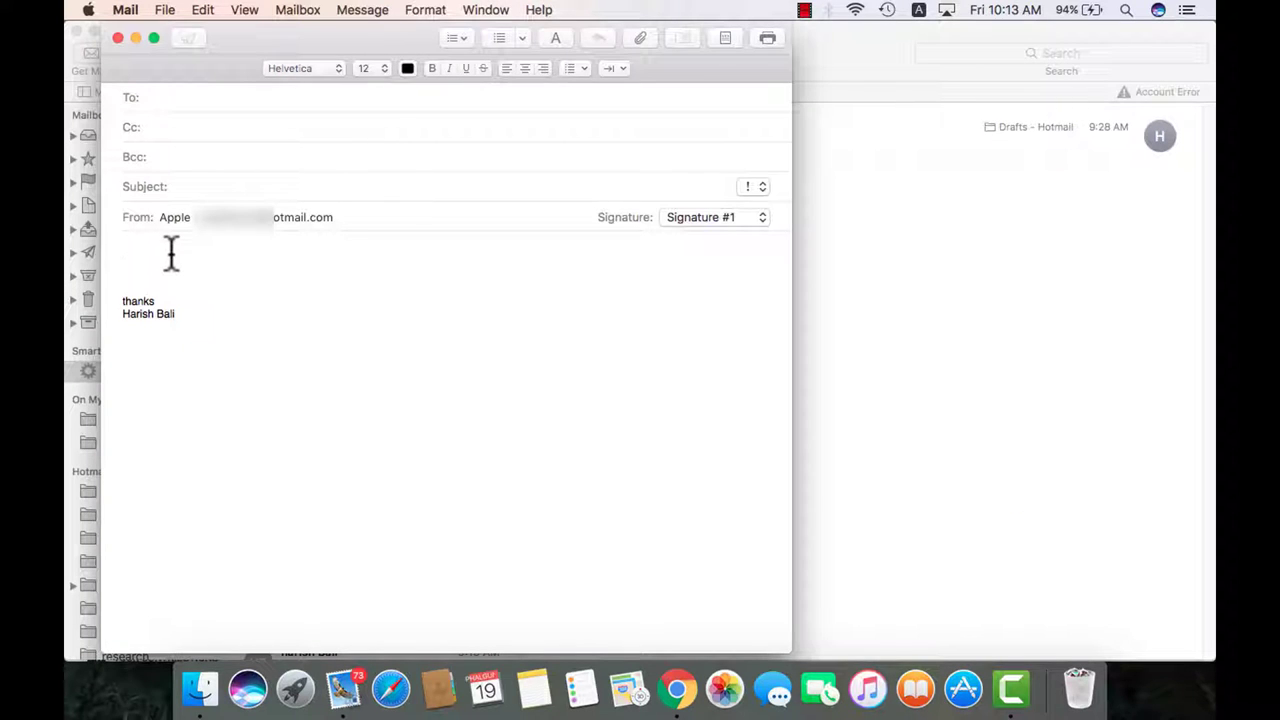
pyautogui.write('hey')
pyautogui.press('Return')
pyautogui.press('Return')
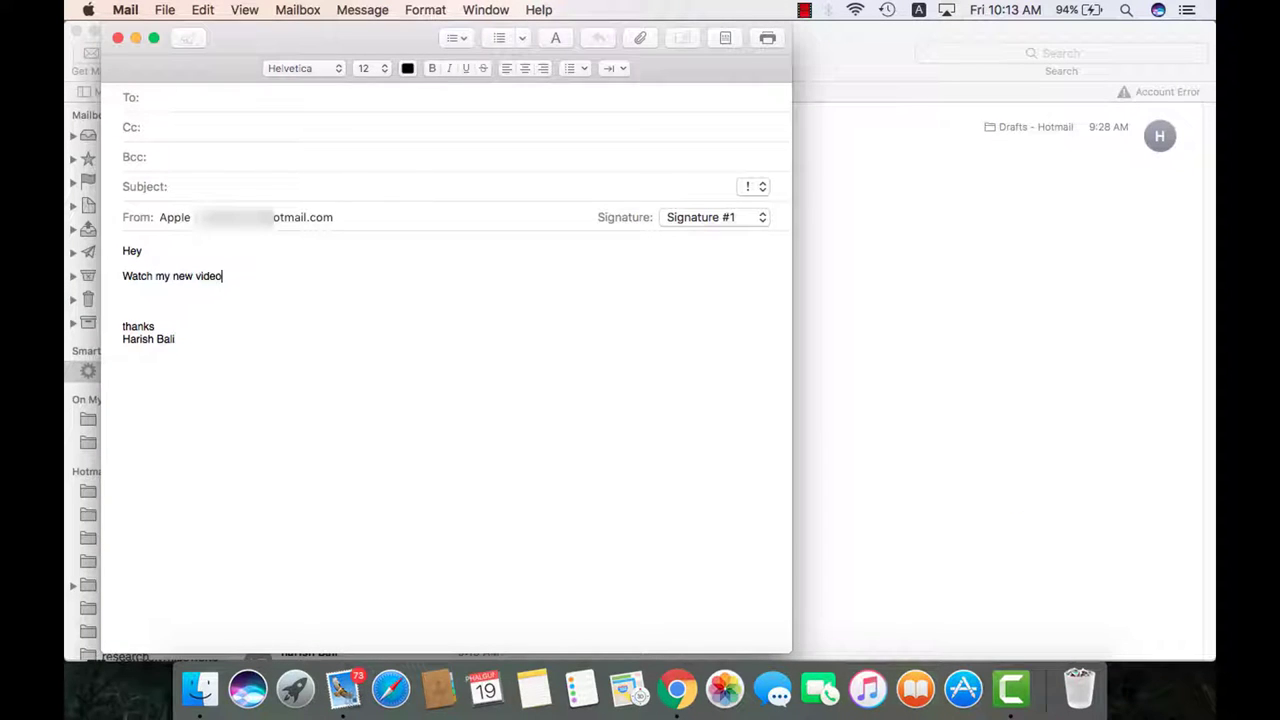
pyautogui.press('Return')
pyautogui.press('Return')
pyautogui.press('super+v')
pyautogui.press('Return')
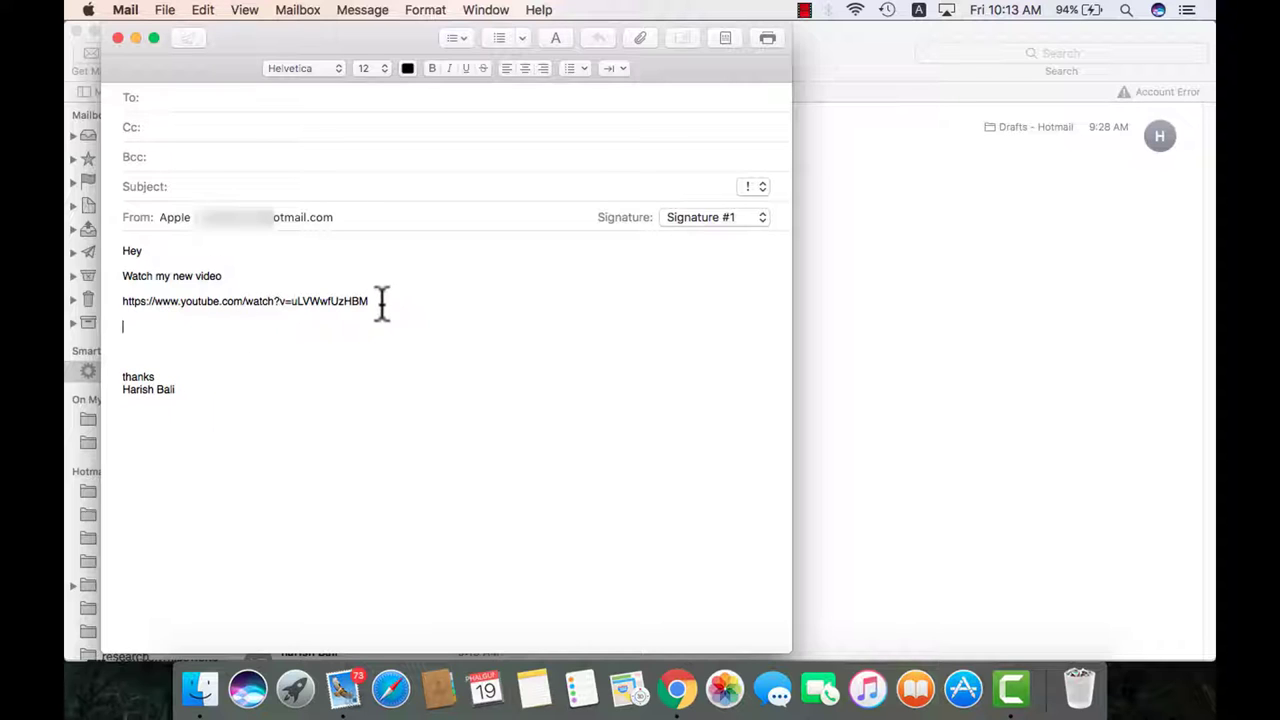
# Cut the pasted video address from the message, add it as a link on the words "new video", and reselect the linked words
pyautogui.moveTo(381, 305); pyautogui.dragTo(114, 305)
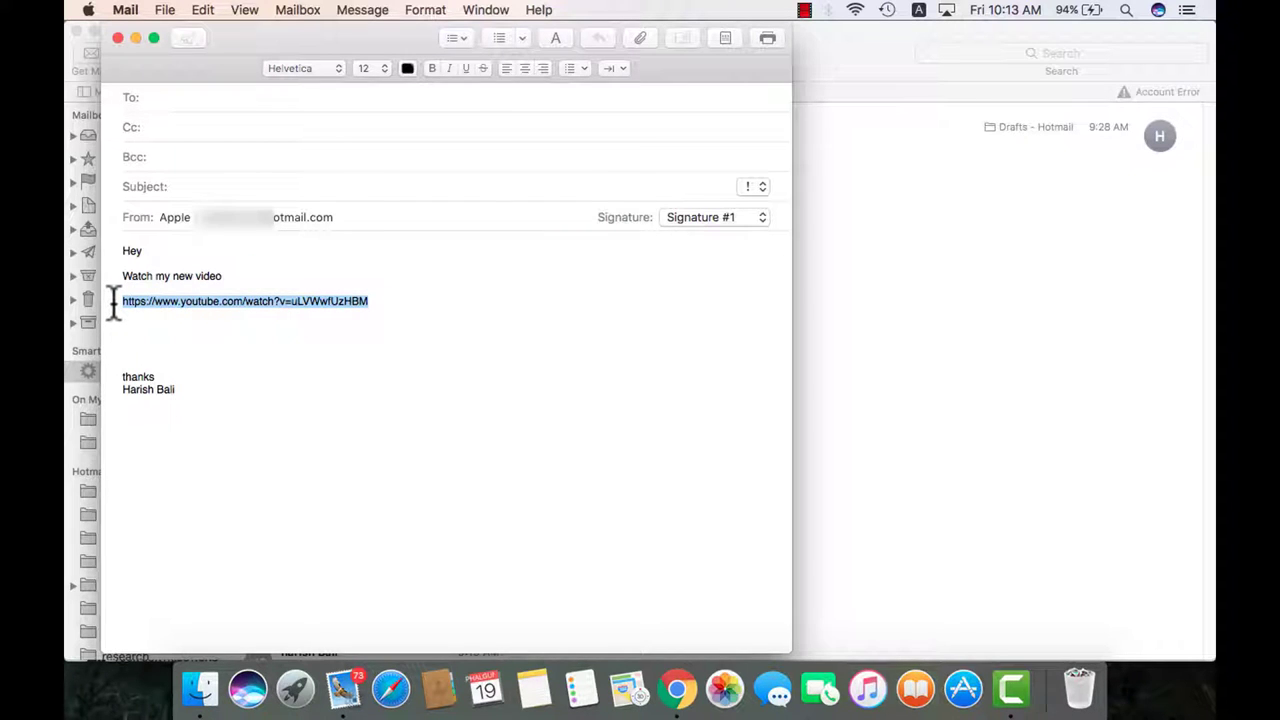
pyautogui.press('super+x')
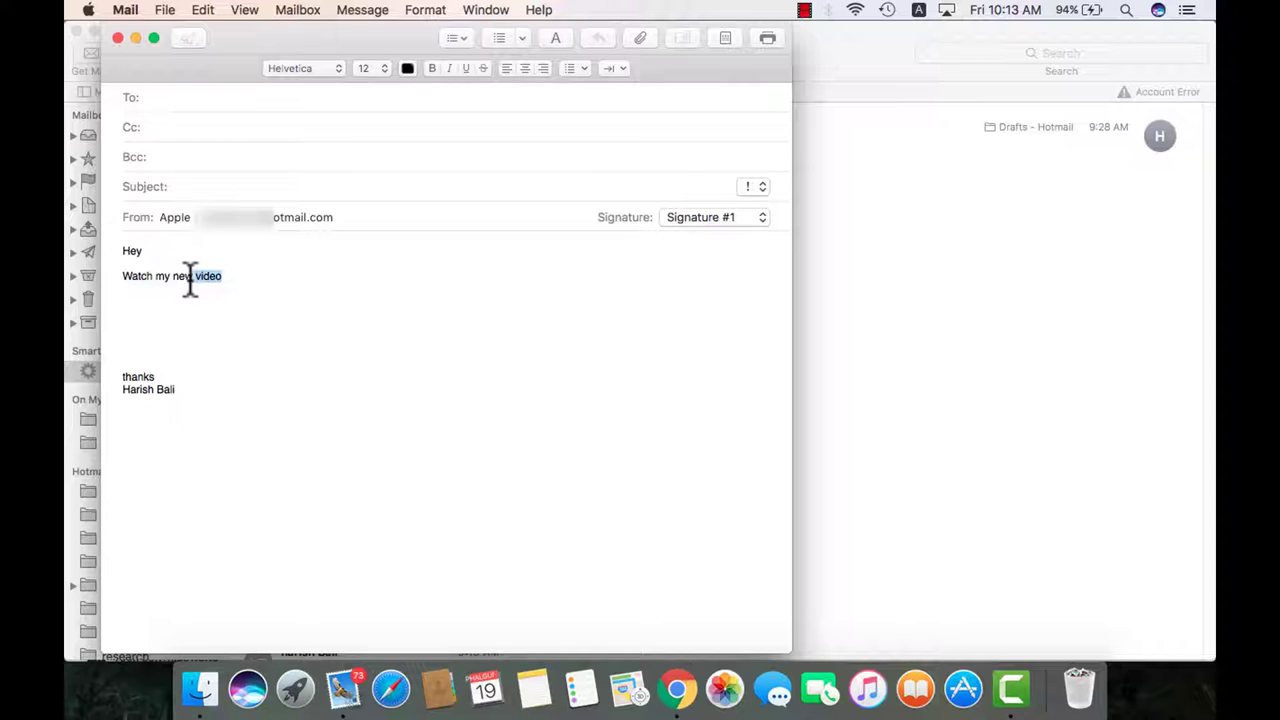
pyautogui.click(203, 10)
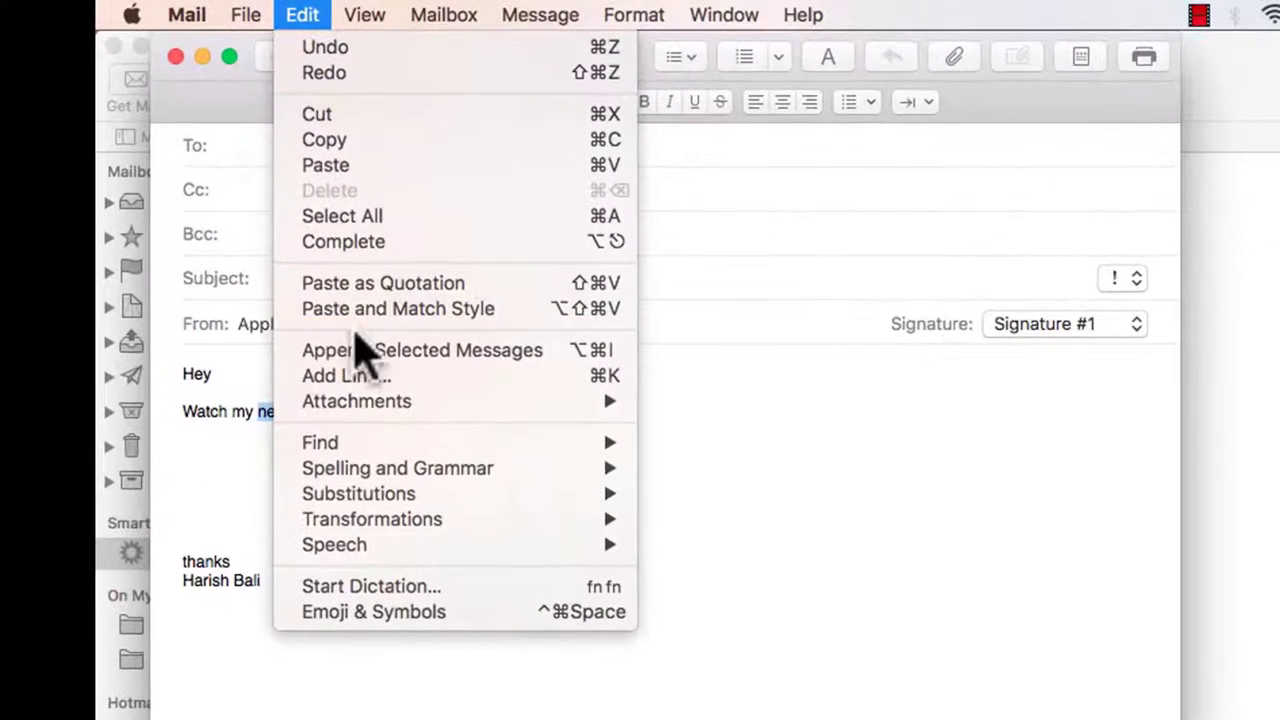
pyautogui.click(327, 346)
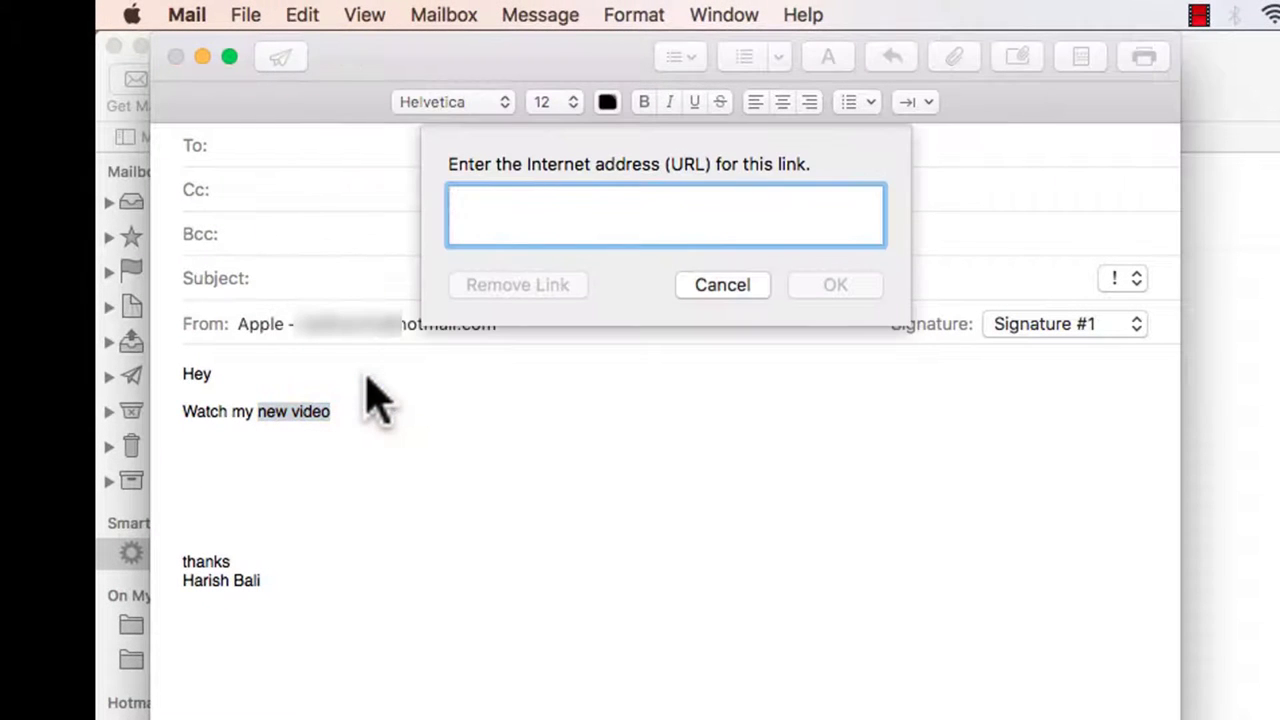
pyautogui.press('super+v')
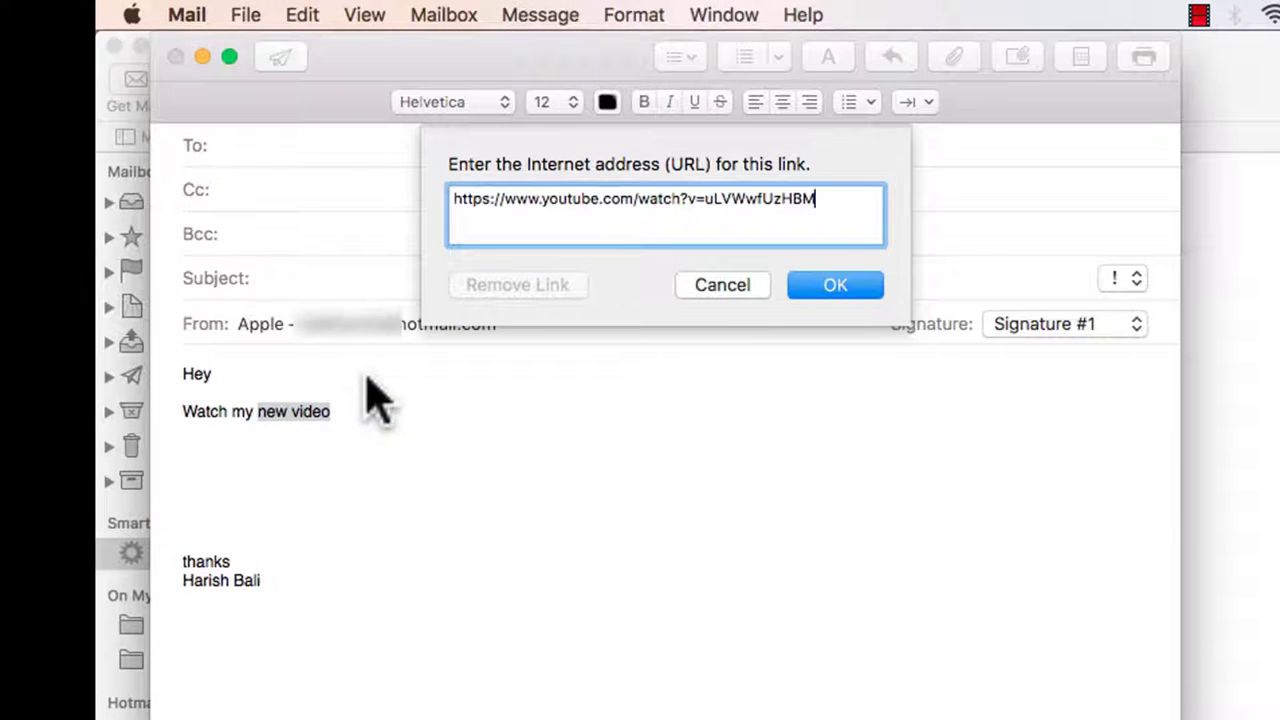
pyautogui.click(802, 287)
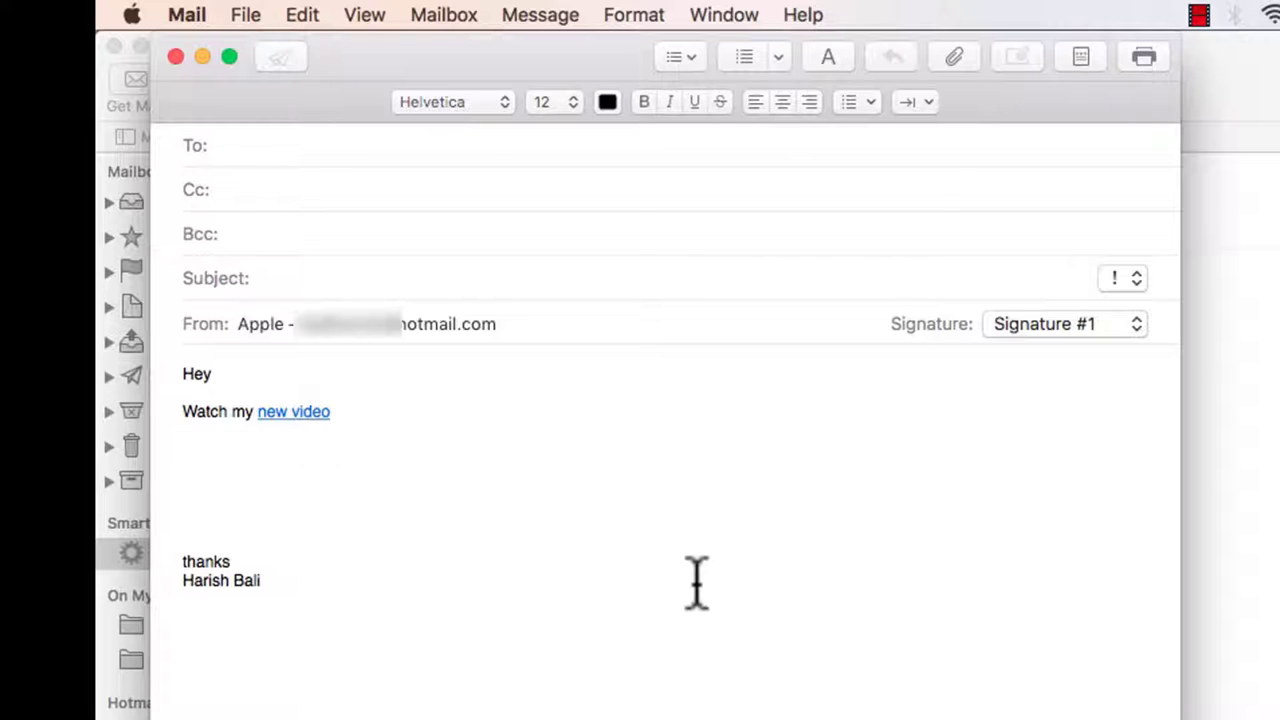
pyautogui.moveTo(341, 416); pyautogui.dragTo(251, 414)
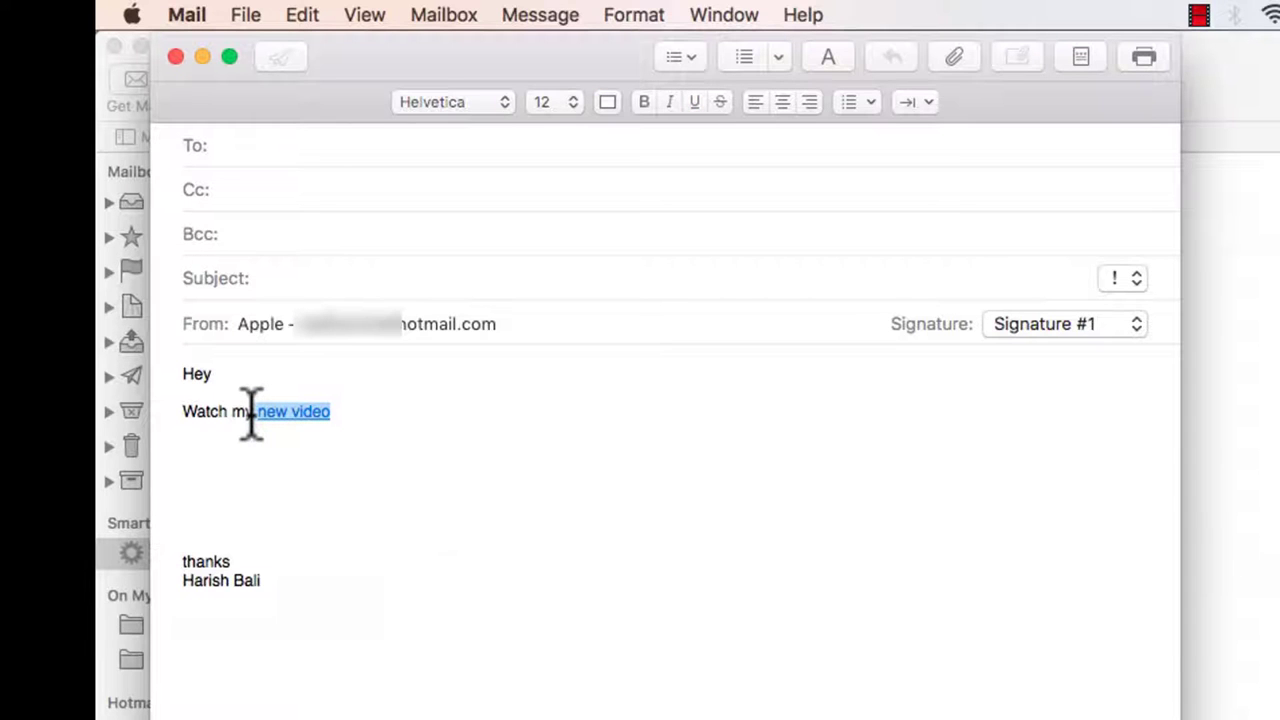
pyautogui.press('super+k')
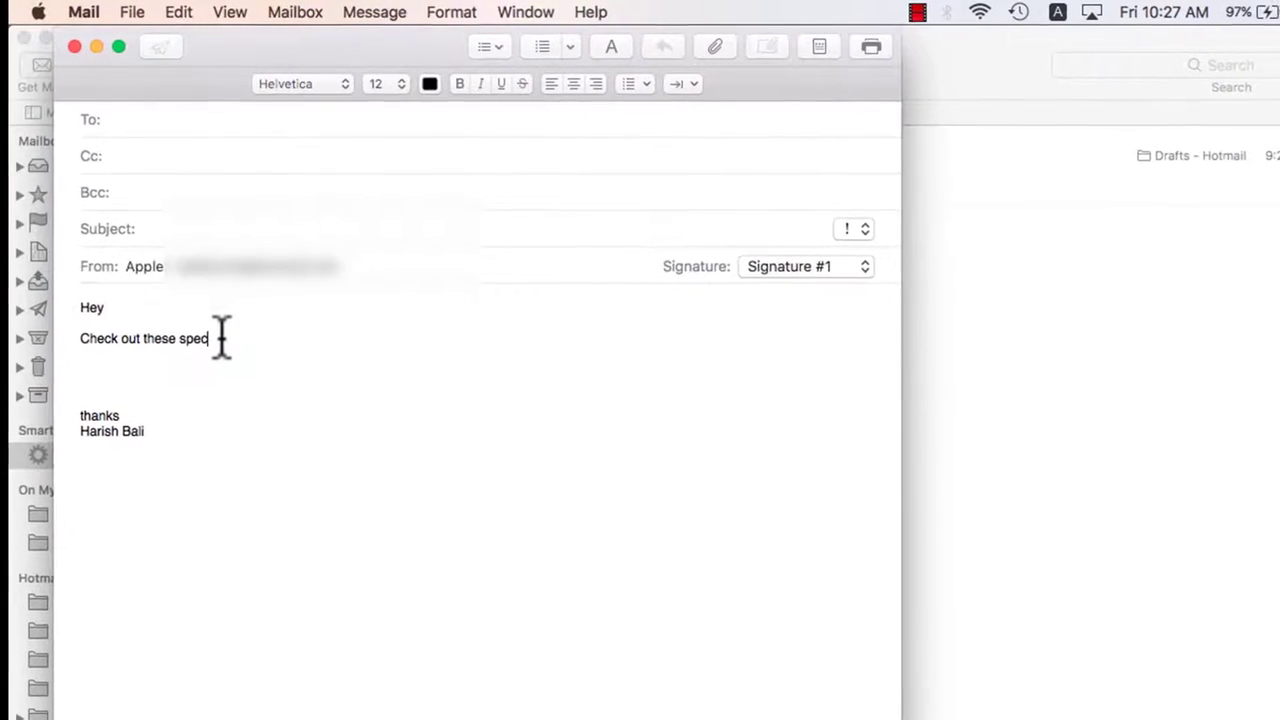
# Add blank lines below "Check out these spec" in the draft and copy the Lenovo Y700 feature bullets from the Amazon page in Chrome
pyautogui.click(220, 343)
pyautogui.press('Return')
pyautogui.press('Return')
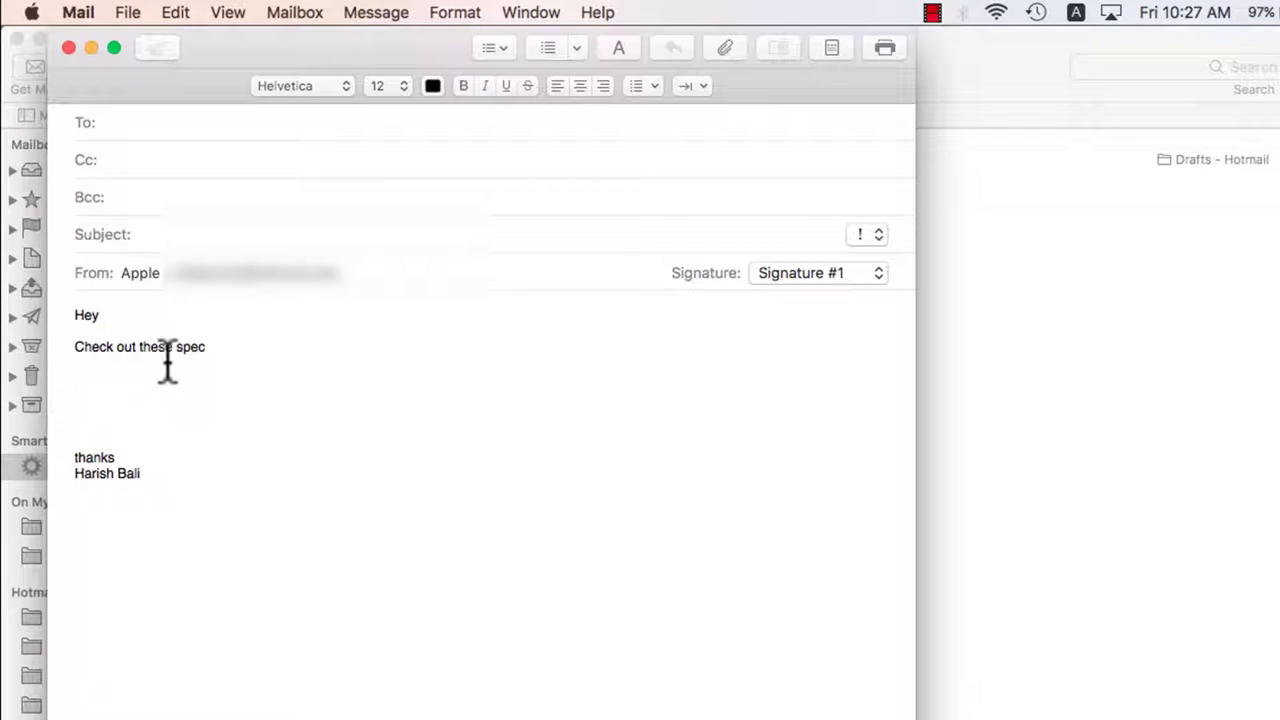
pyautogui.press('super+Tab')
pyautogui.click(586, 500)
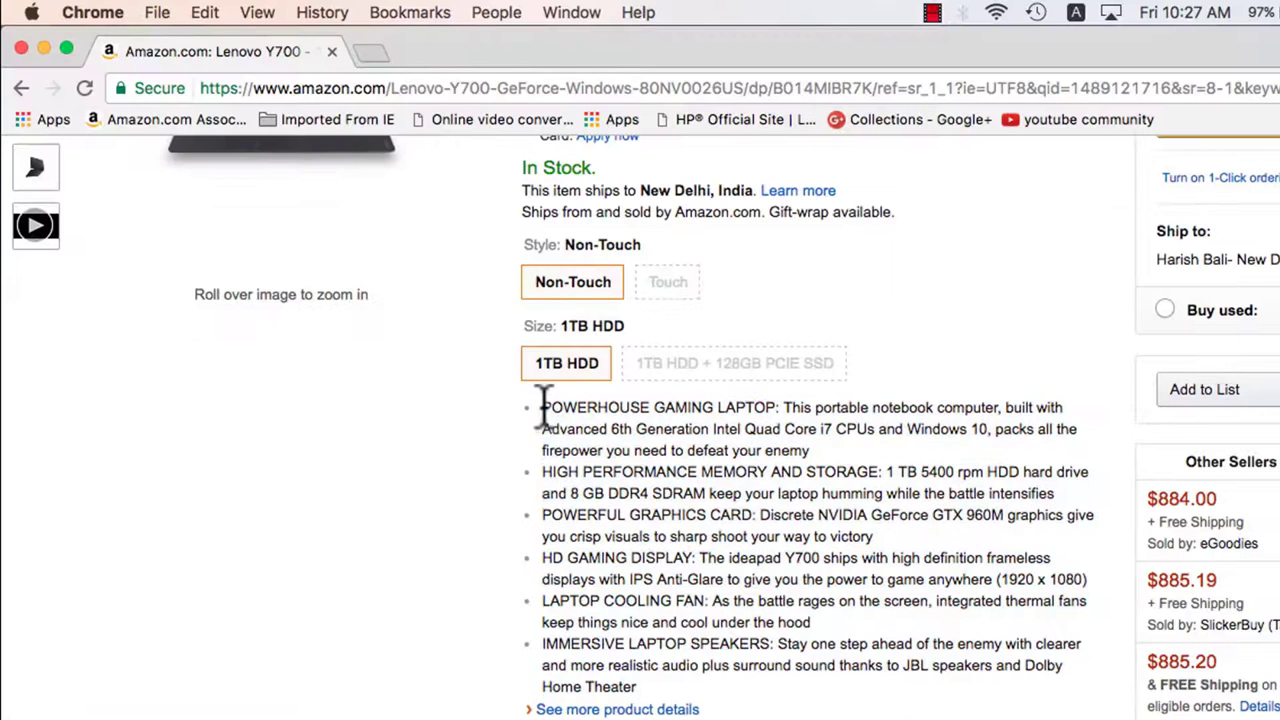
pyautogui.moveTo(543, 406); pyautogui.dragTo(775, 670)
pyautogui.press('super+c')
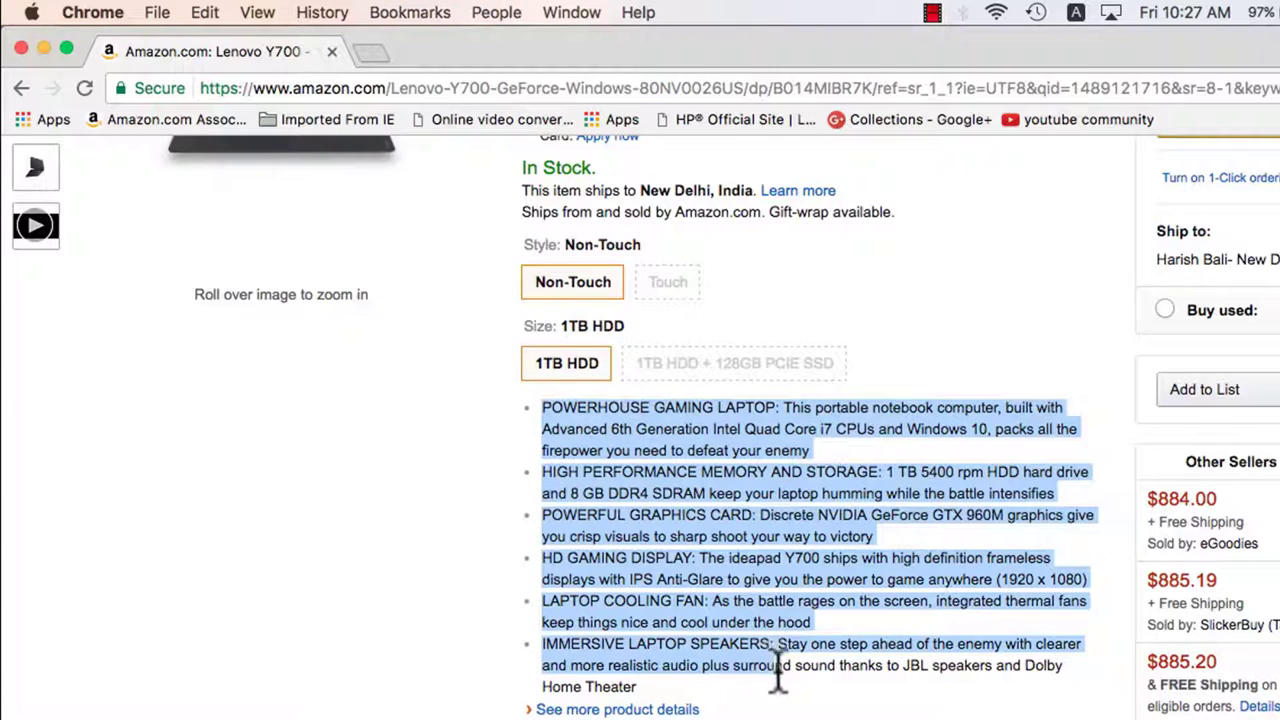
pyautogui.scroll(-1, 715, 575)
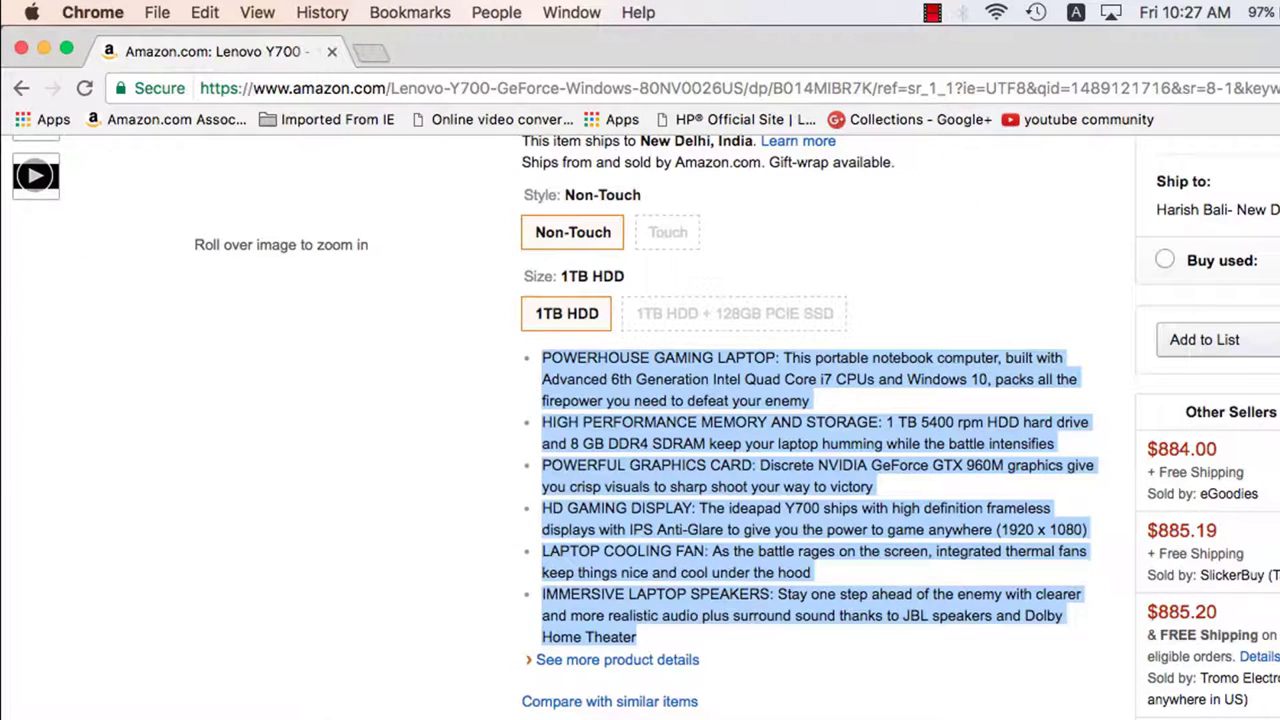
# Return to the Mail draft, paste the copied laptop features with their original formatting, and compare their font with the text above
pyautogui.press('super+Tab')
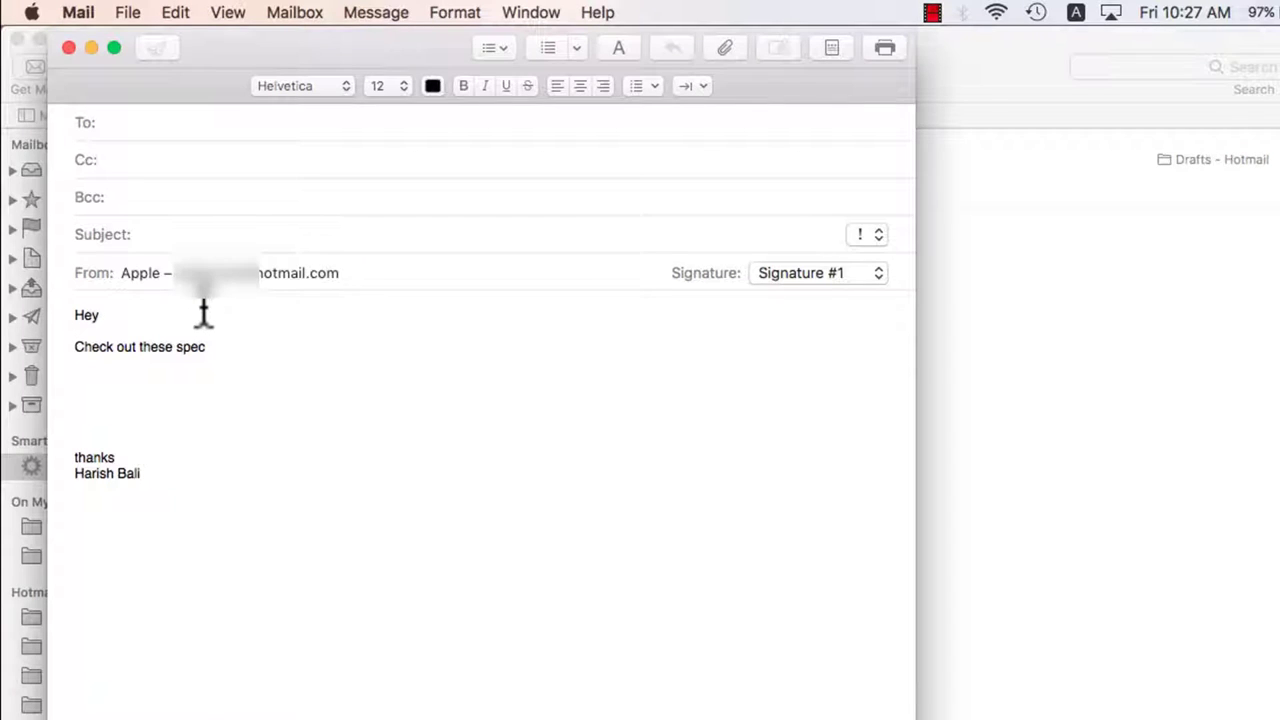
pyautogui.press('super+v')
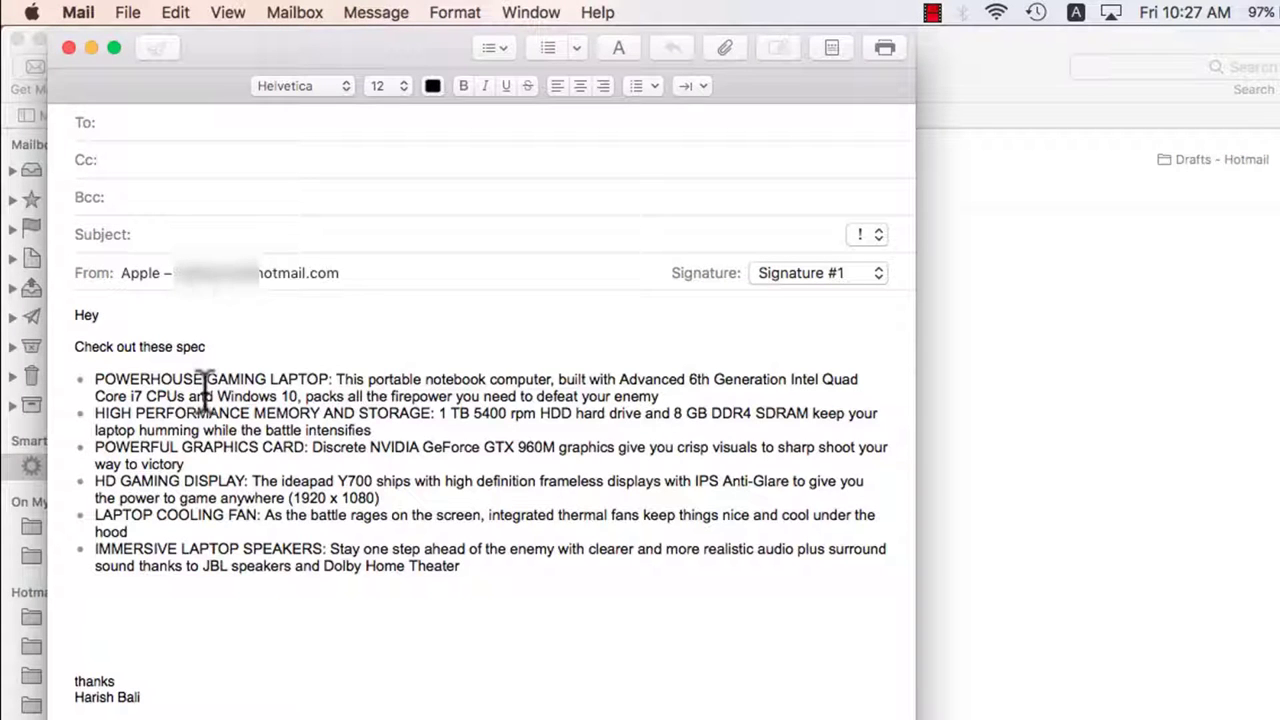
pyautogui.click(178, 347)
pyautogui.moveTo(215, 346); pyautogui.dragTo(62, 312)
pyautogui.moveTo(249, 478); pyautogui.dragTo(107, 380)
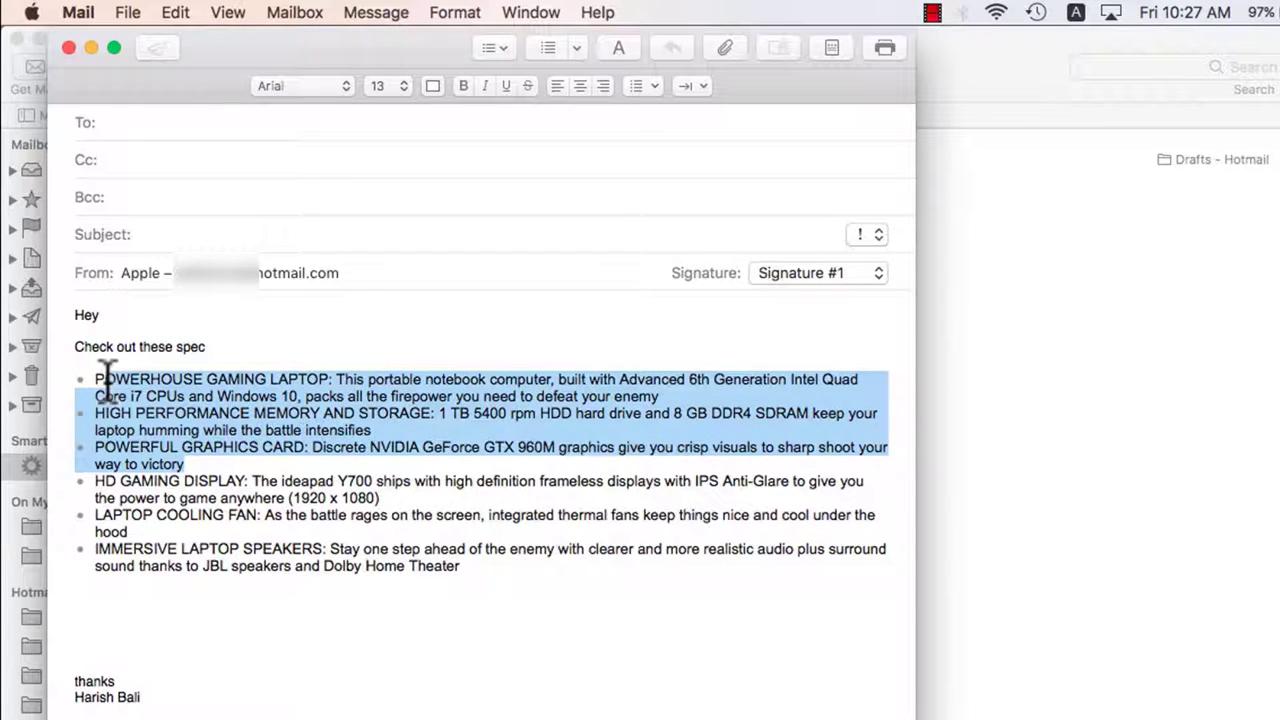
# Delete the whole pasted feature list from the message
pyautogui.click(140, 392)
pyautogui.moveTo(467, 578); pyautogui.dragTo(62, 365)
pyautogui.press('BackSpace')
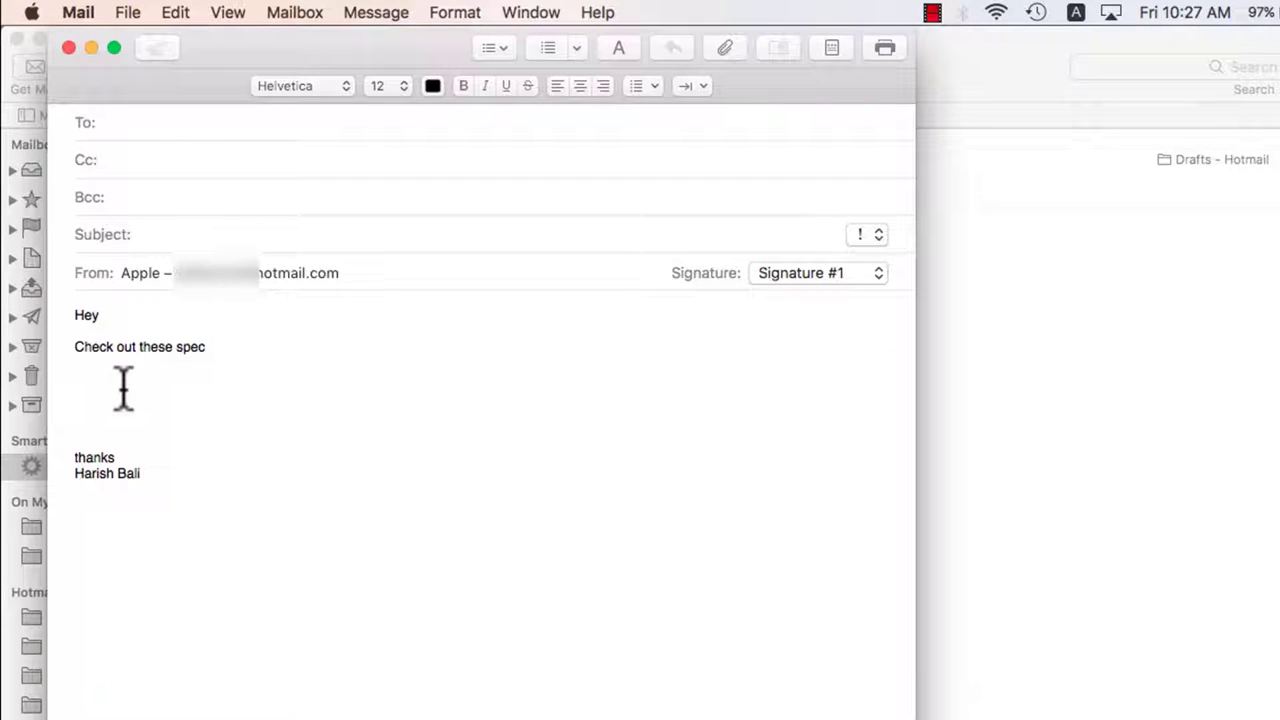
# Paste the copied laptop features below "Check out these spec" so that they match the message's own text style
pyautogui.click(176, 14)
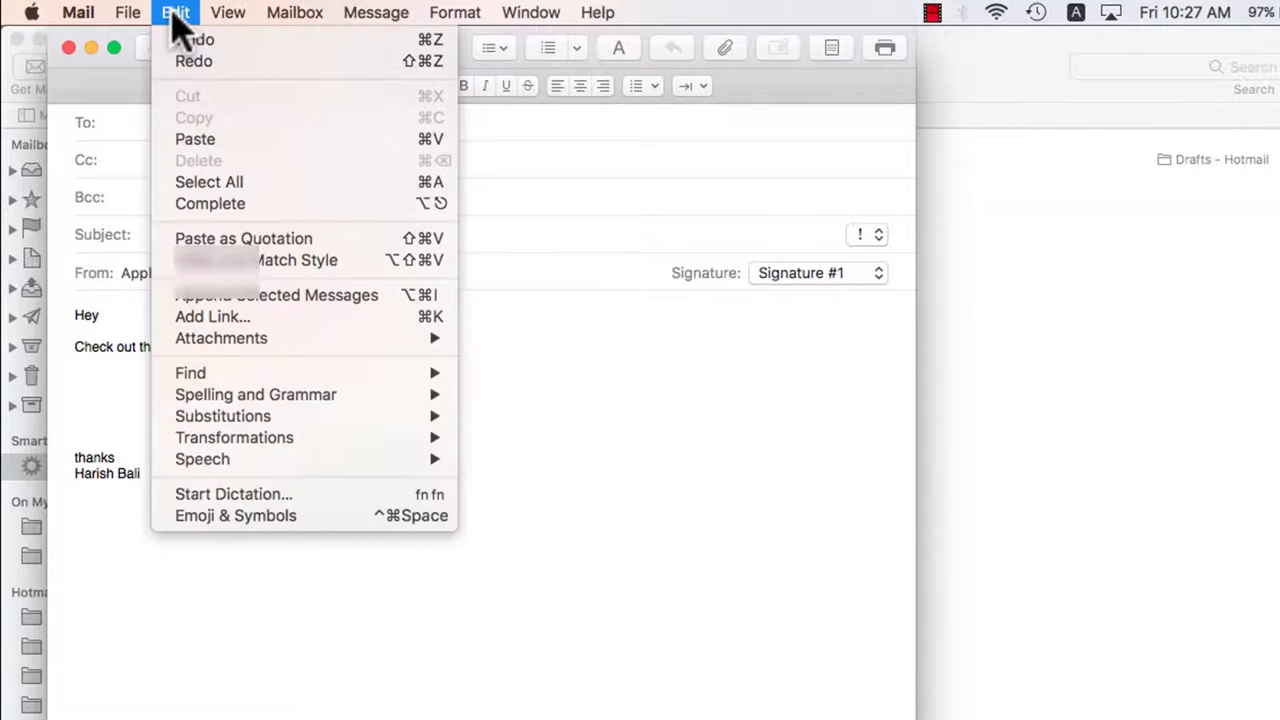
pyautogui.click(372, 262)
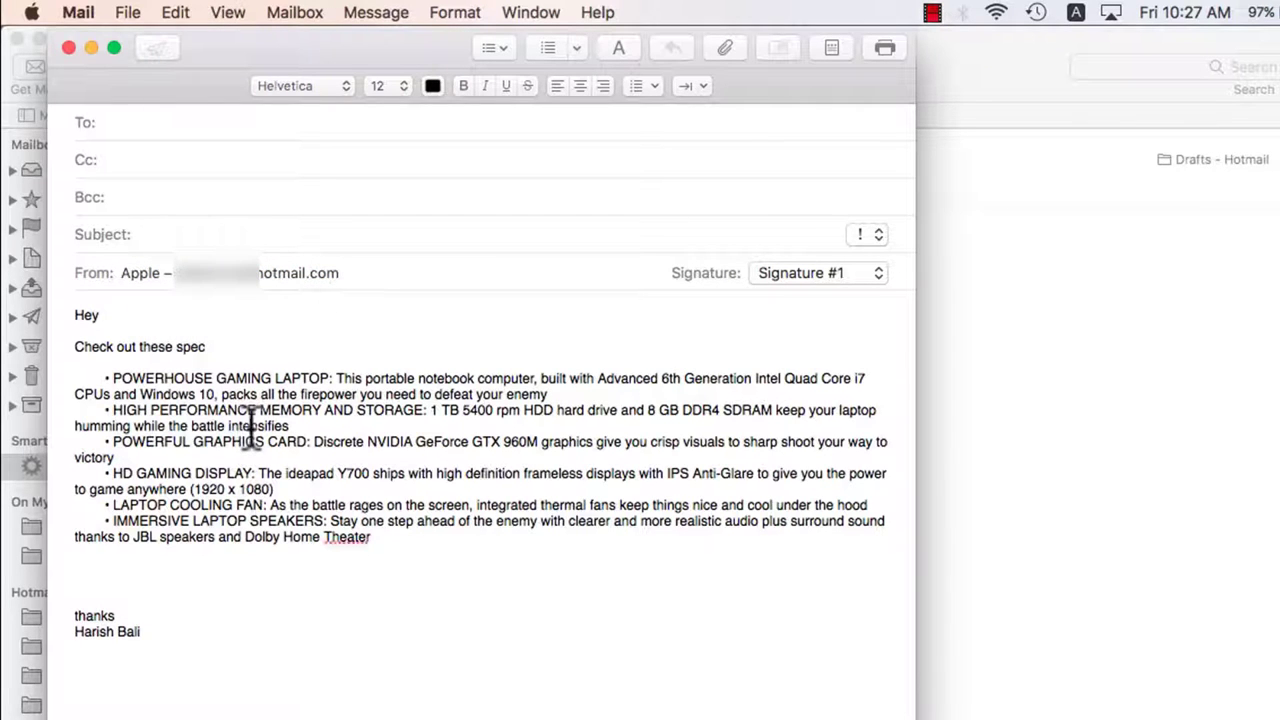
pyautogui.moveTo(386, 543); pyautogui.dragTo(125, 383)
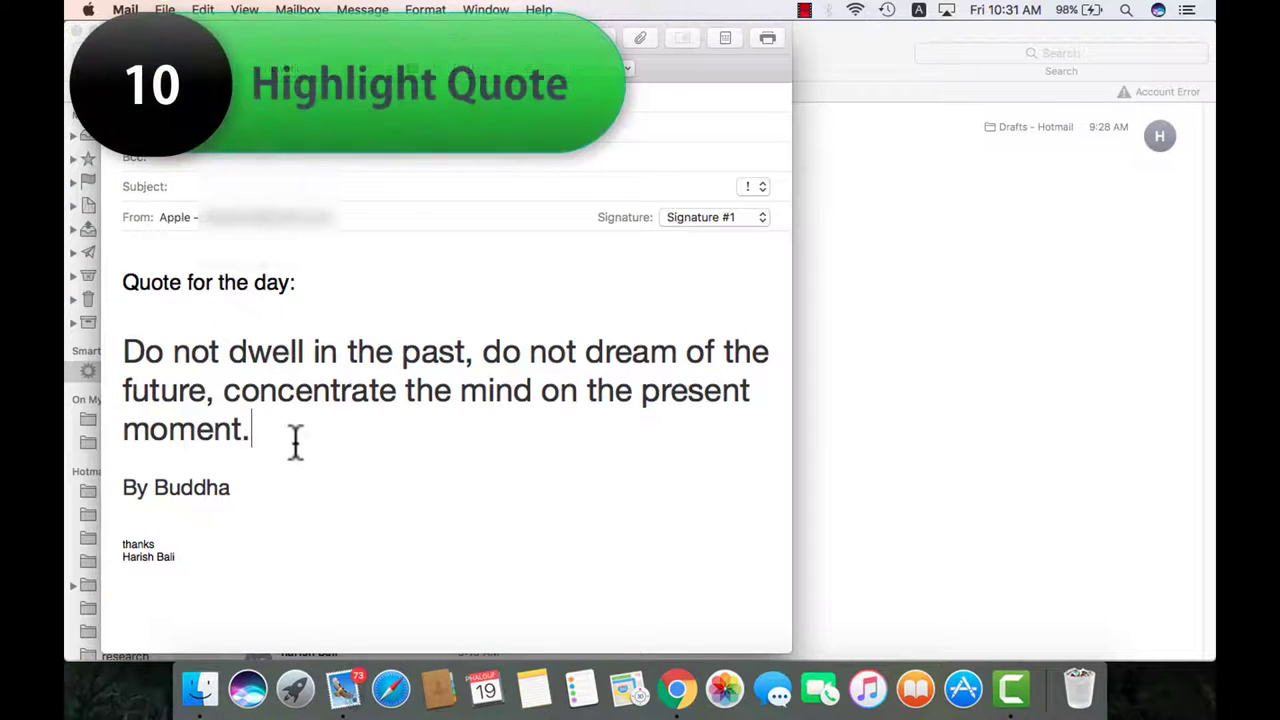
# Increase the quote level of the quotation and its "By Buddha" line below "Quote for the day:"
pyautogui.moveTo(258, 432); pyautogui.dragTo(160, 318)
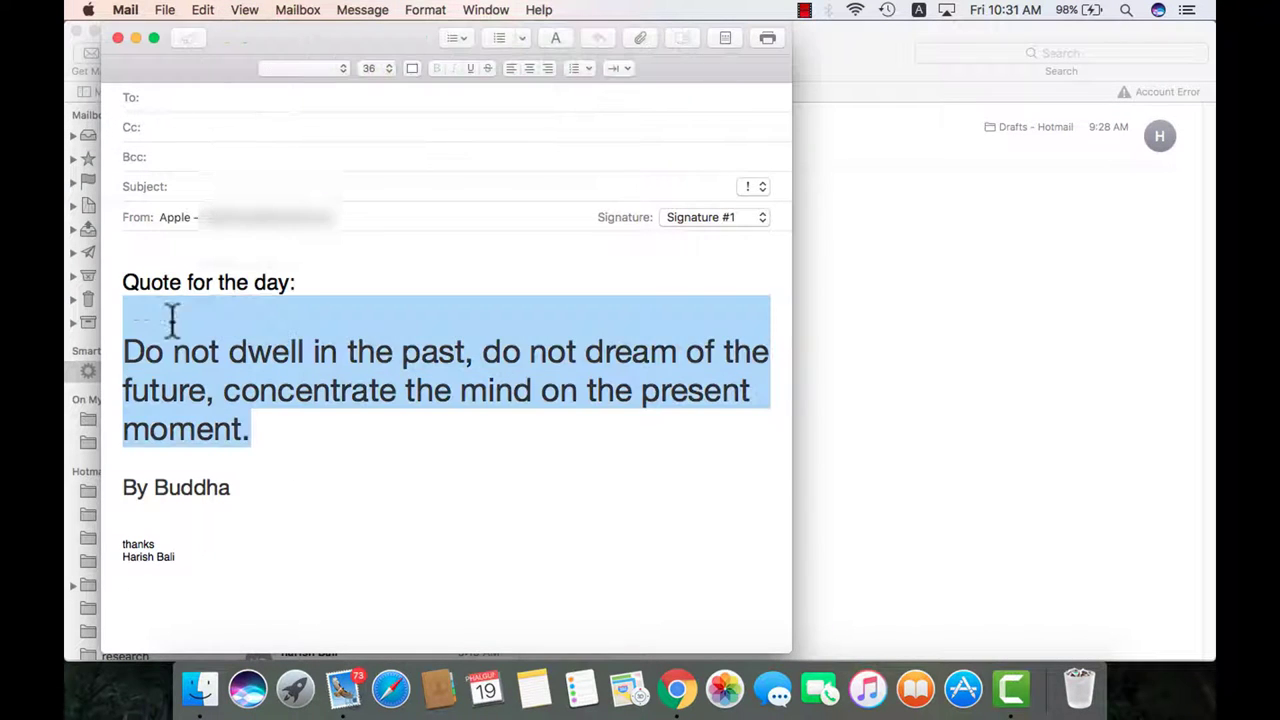
pyautogui.click(243, 468)
pyautogui.moveTo(251, 500); pyautogui.dragTo(127, 352)
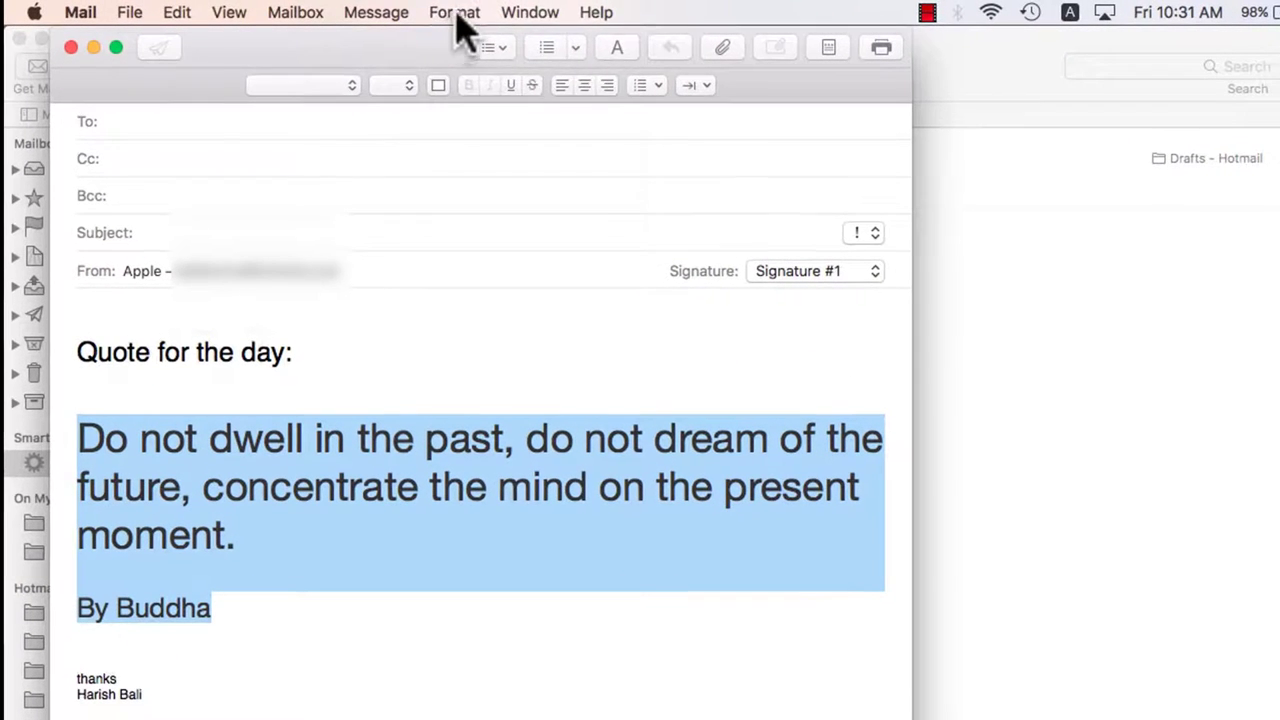
pyautogui.click(425, 9)
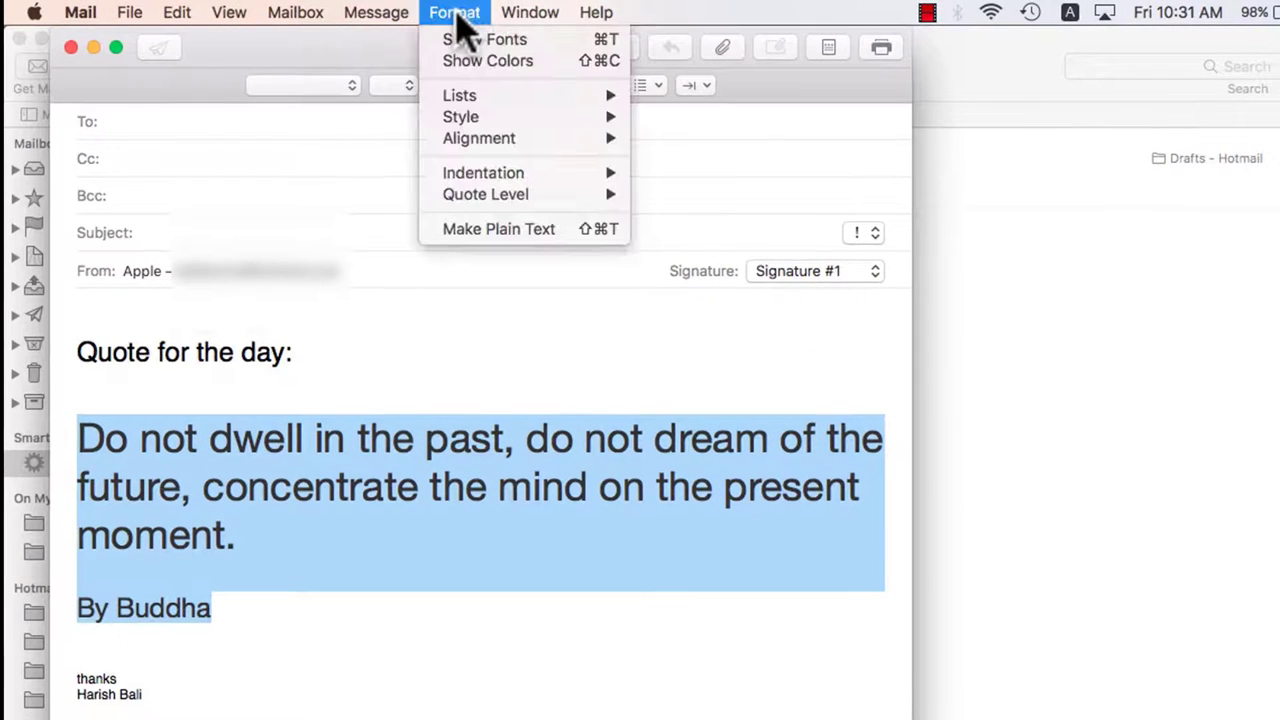
pyautogui.moveTo(529, 198)
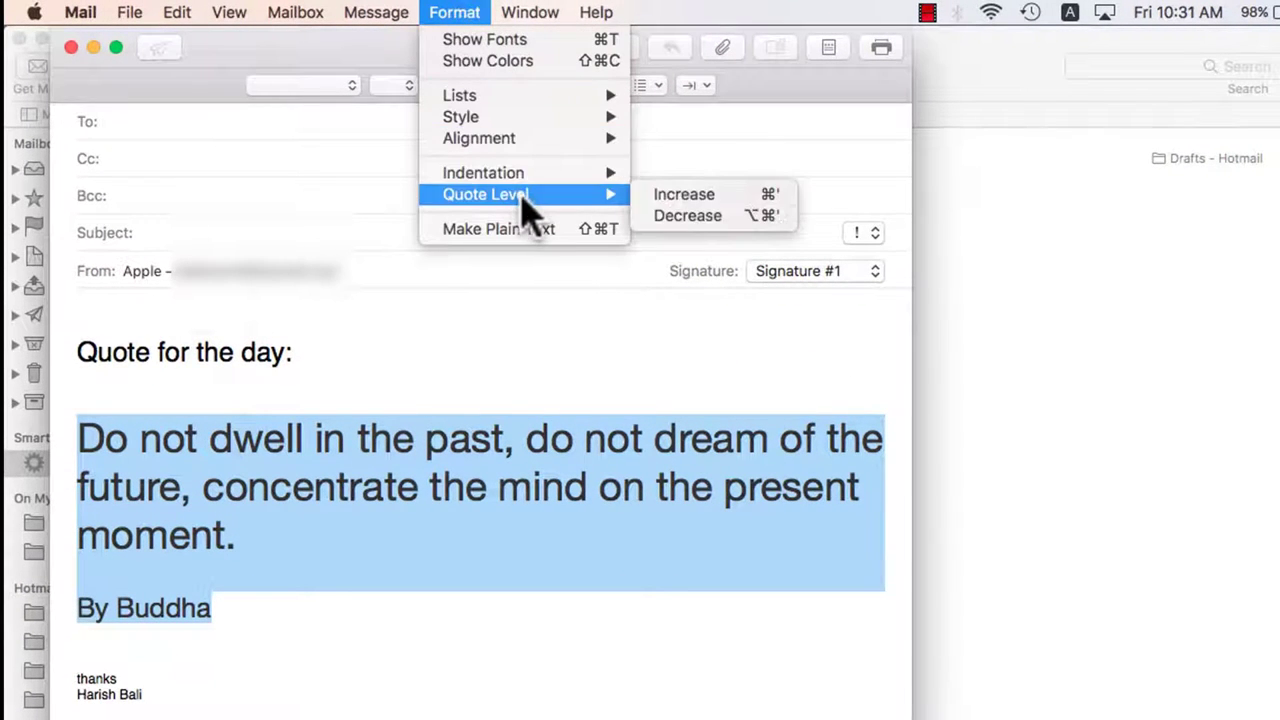
pyautogui.click(650, 197)
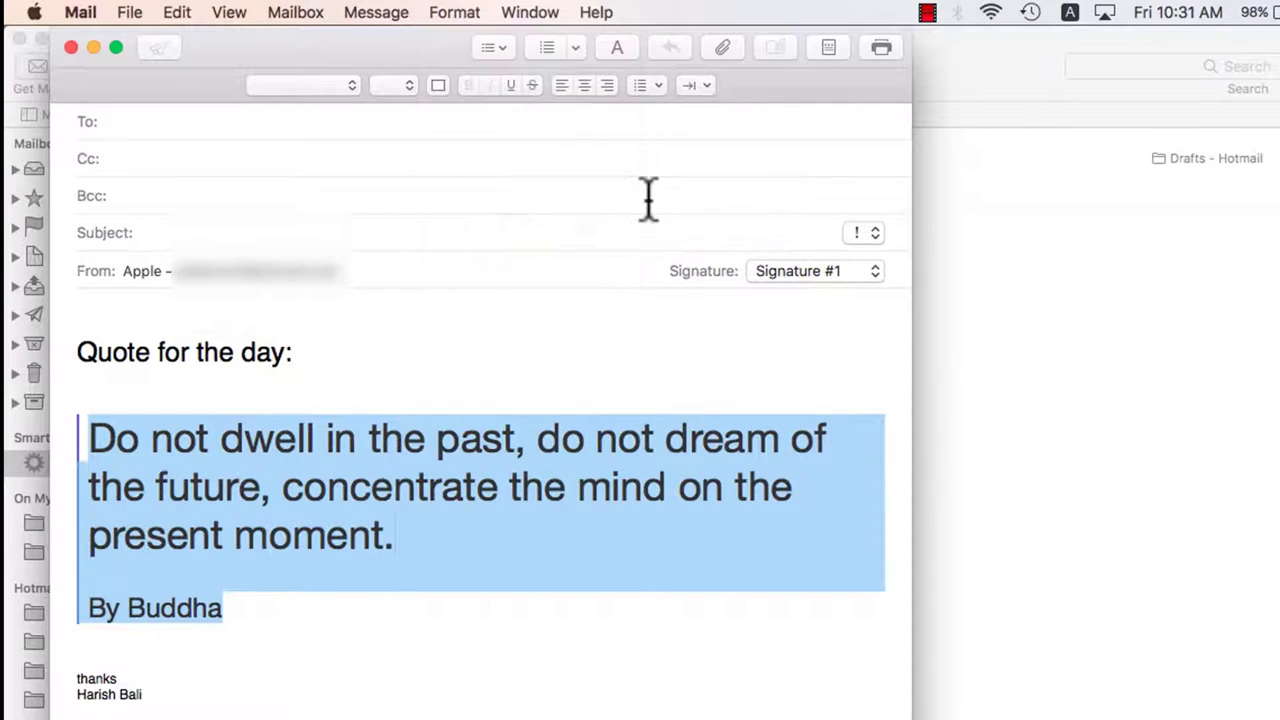
pyautogui.click(358, 440)
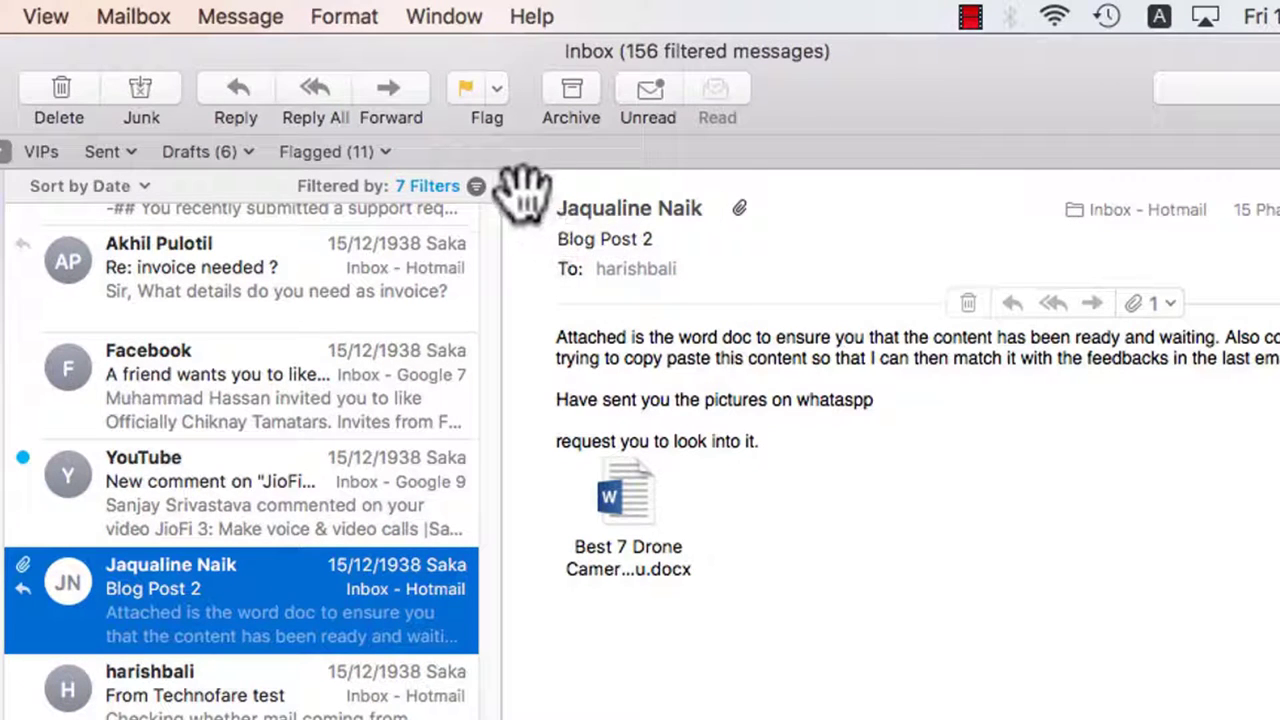
# Mark the sender of the "Blog Post 2" message as a VIP and show that sender's VIP mailbox
pyautogui.moveTo(545, 232)
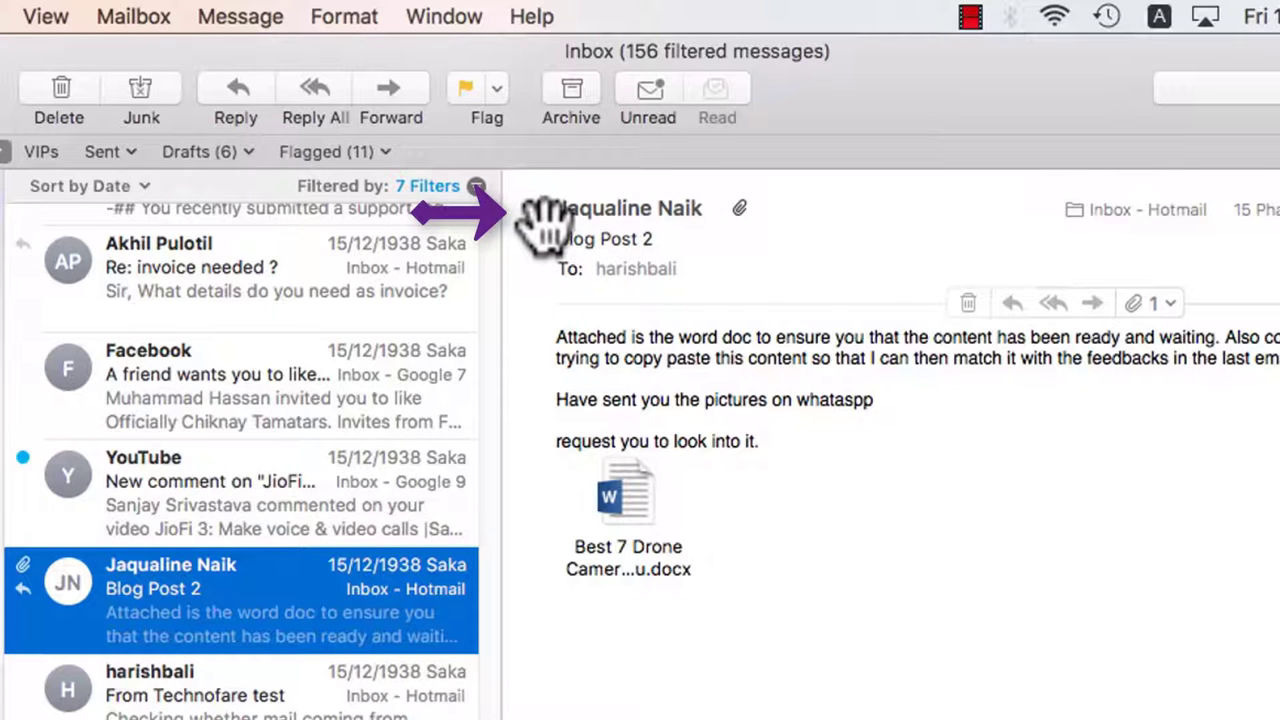
pyautogui.click(540, 282)
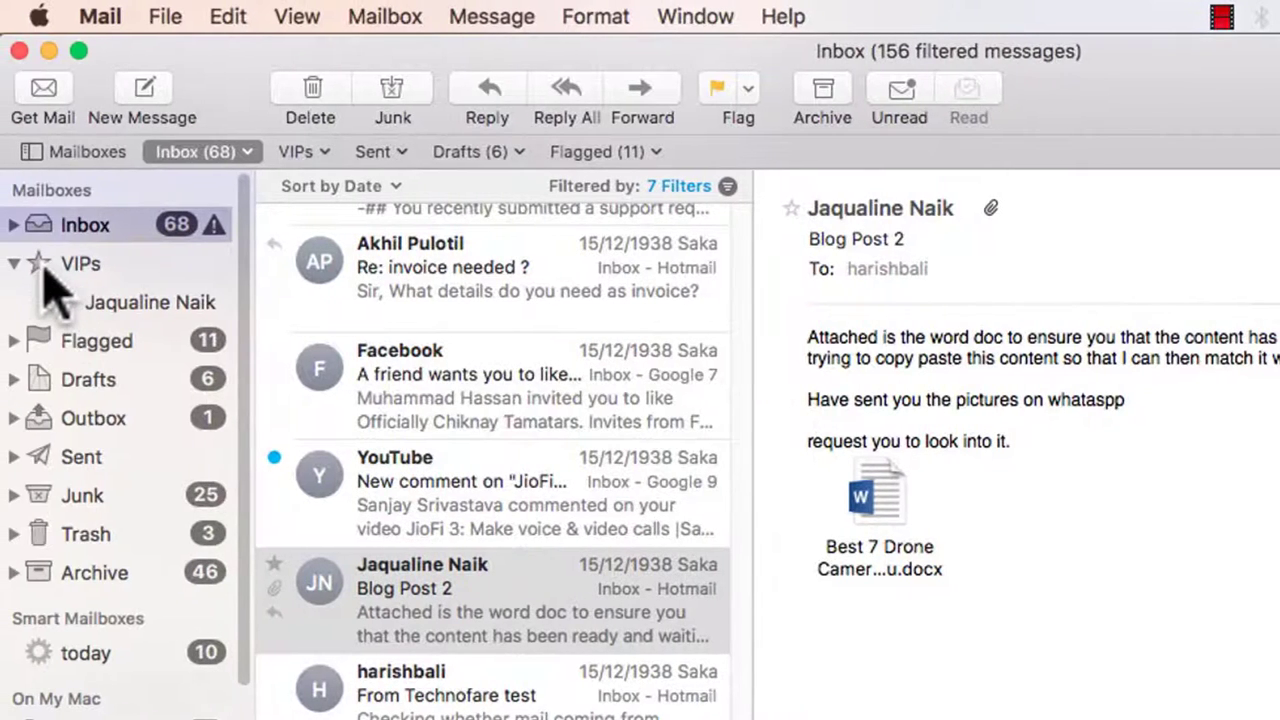
pyautogui.click(125, 305)
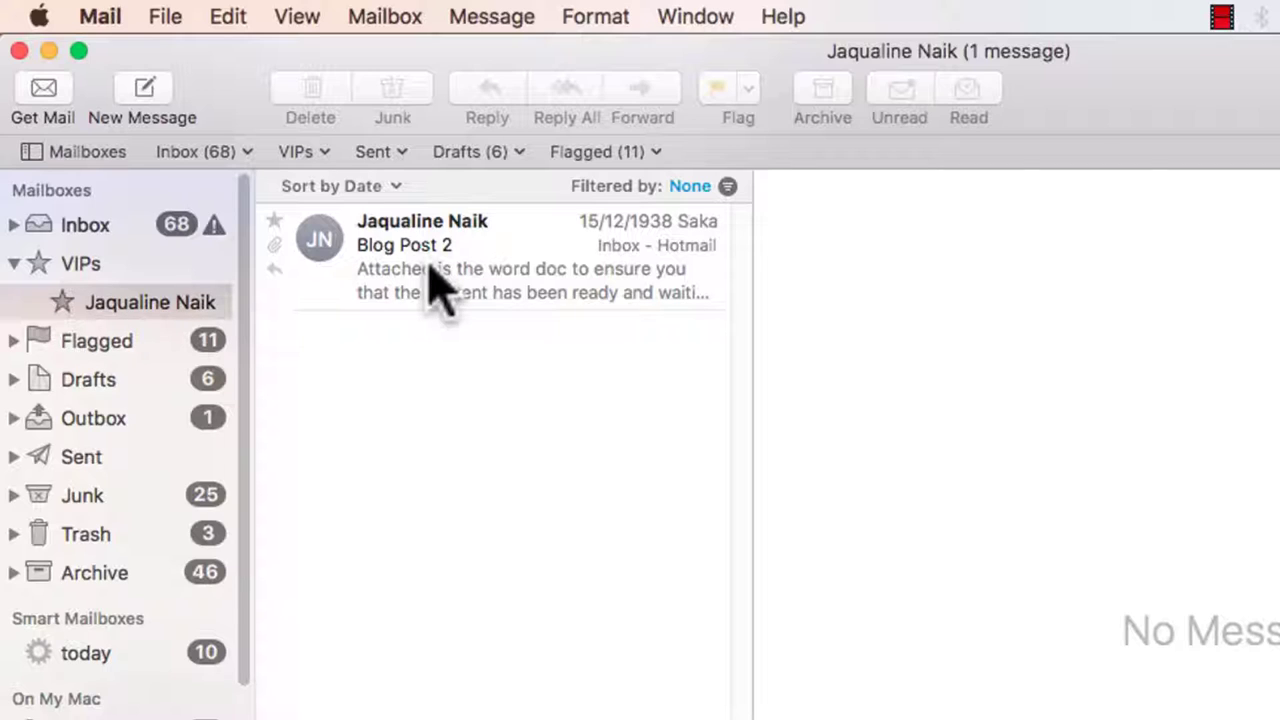
# Set new message notifications to VIPs in Mail's general preferences
pyautogui.click(102, 18)
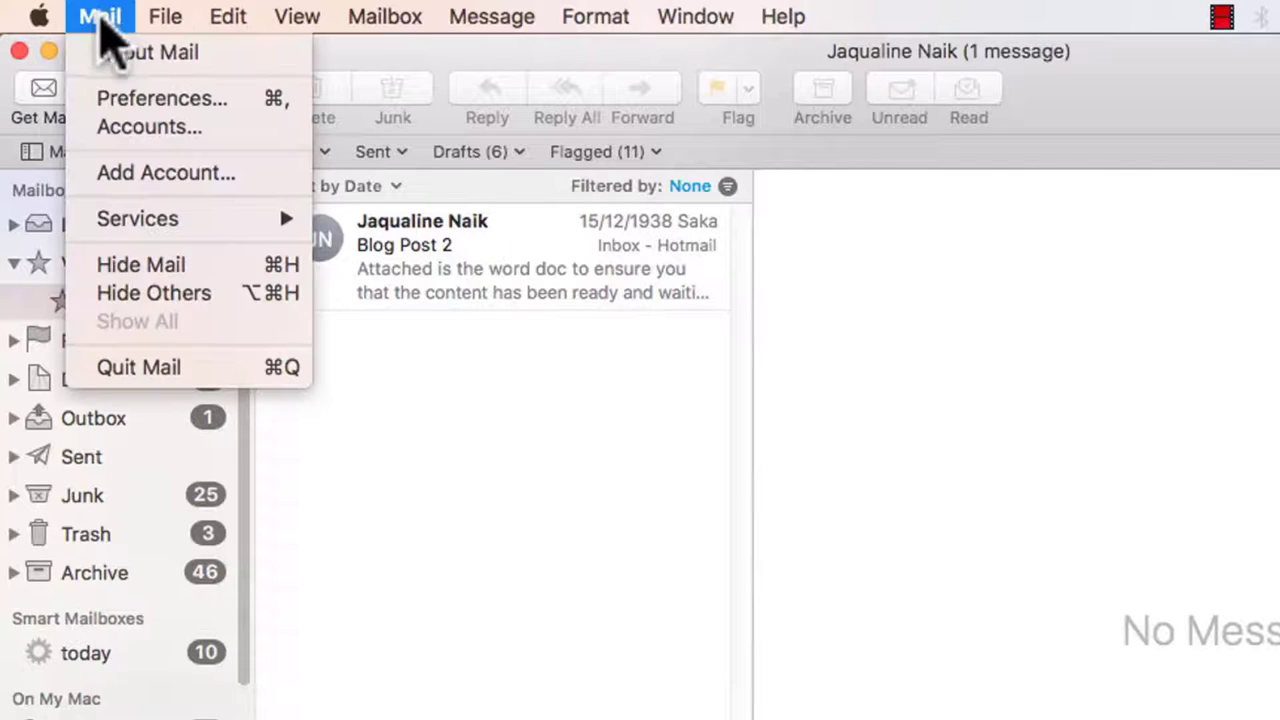
pyautogui.click(125, 100)
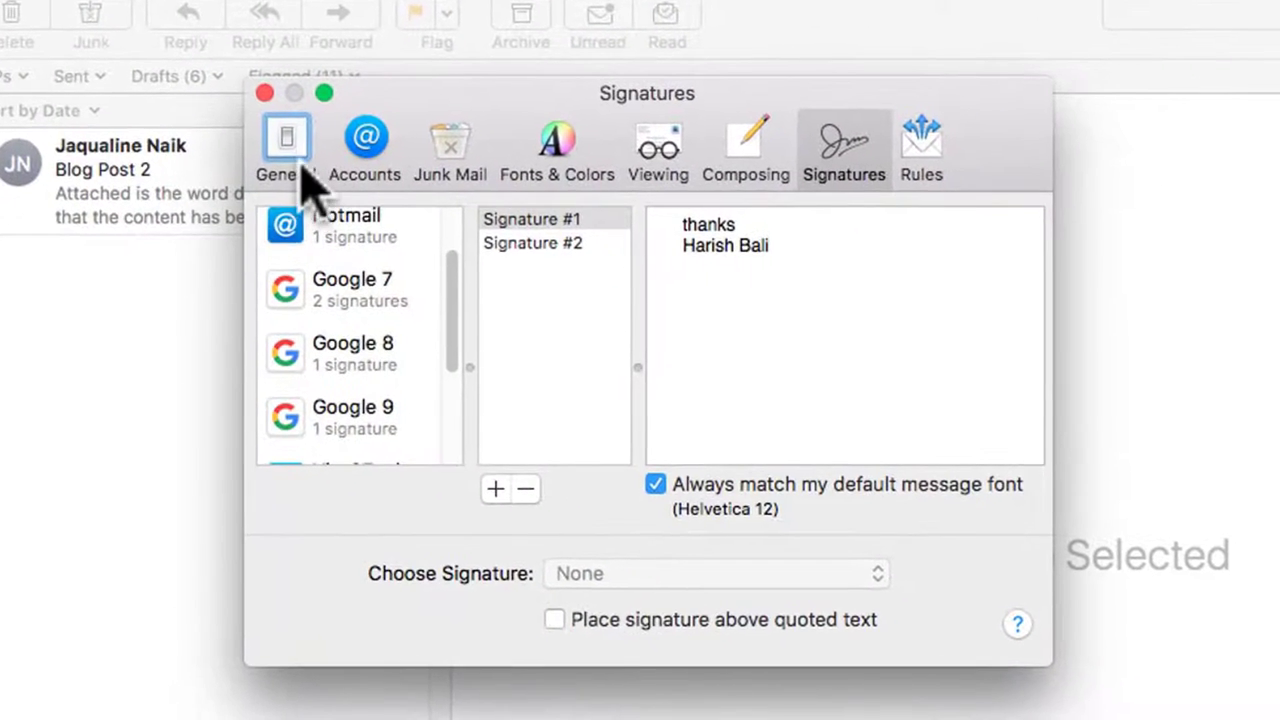
pyautogui.click(505, 212)
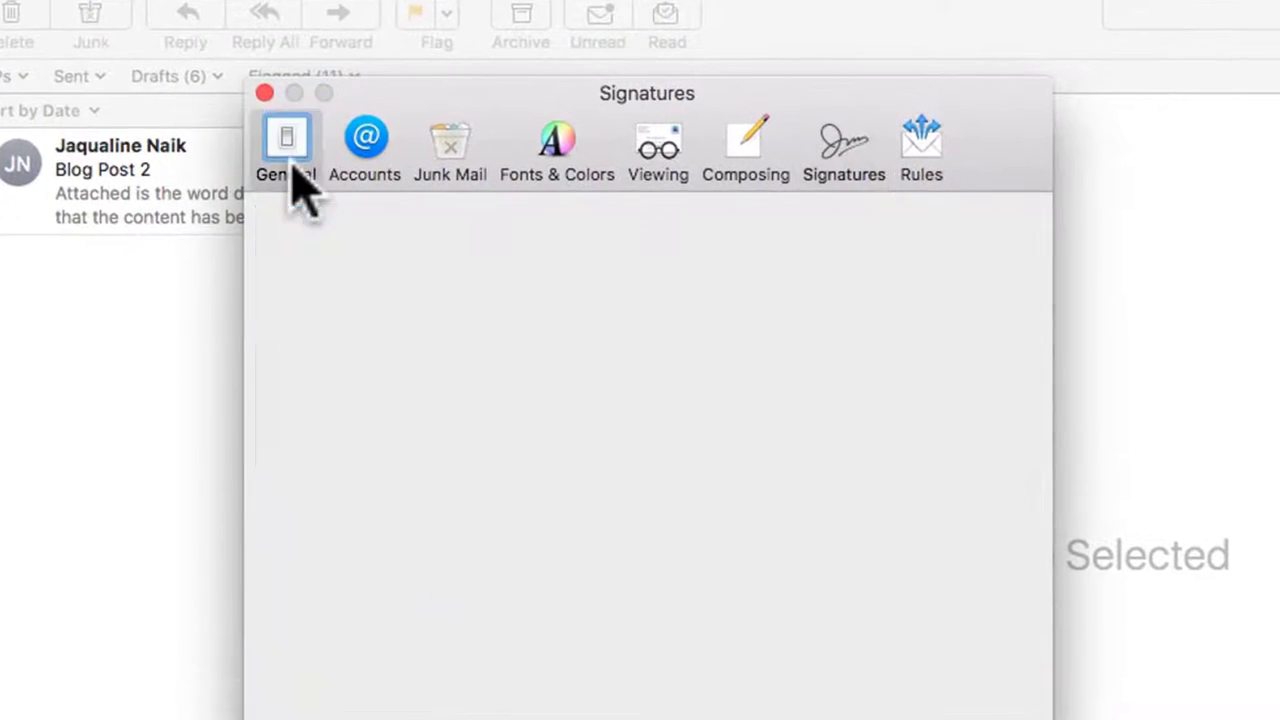
pyautogui.click(872, 458)
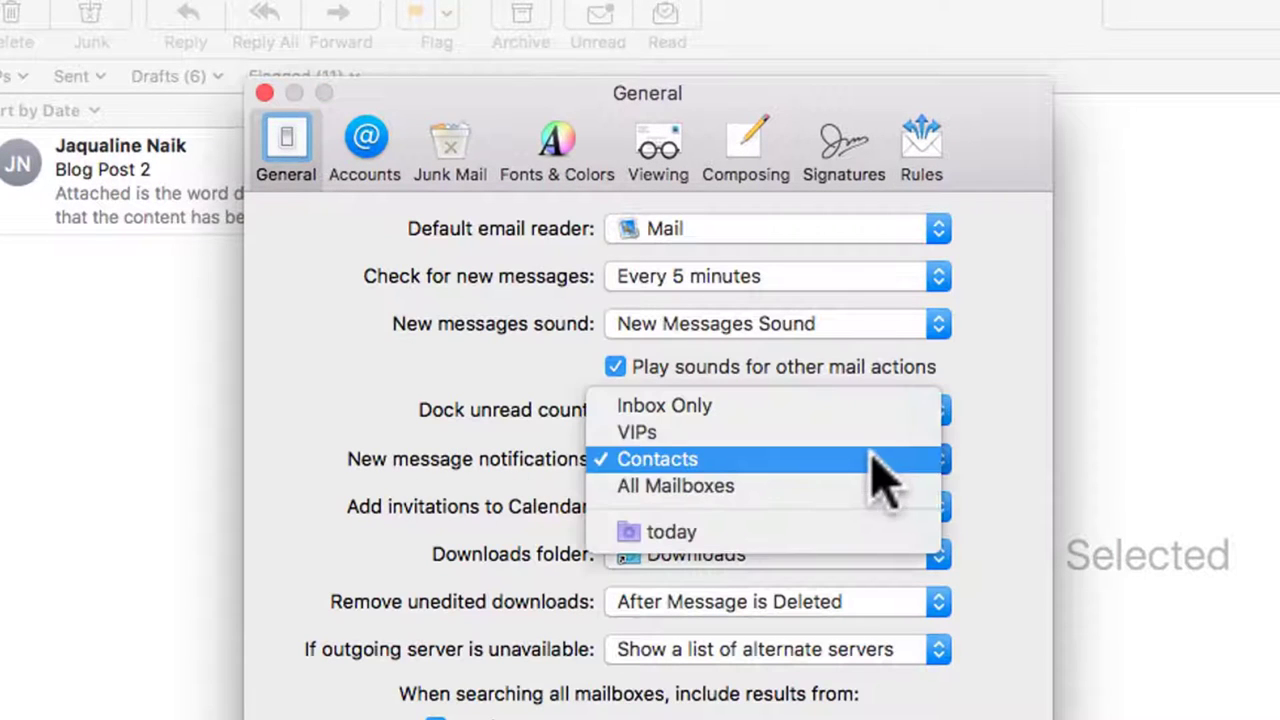
pyautogui.click(735, 432)
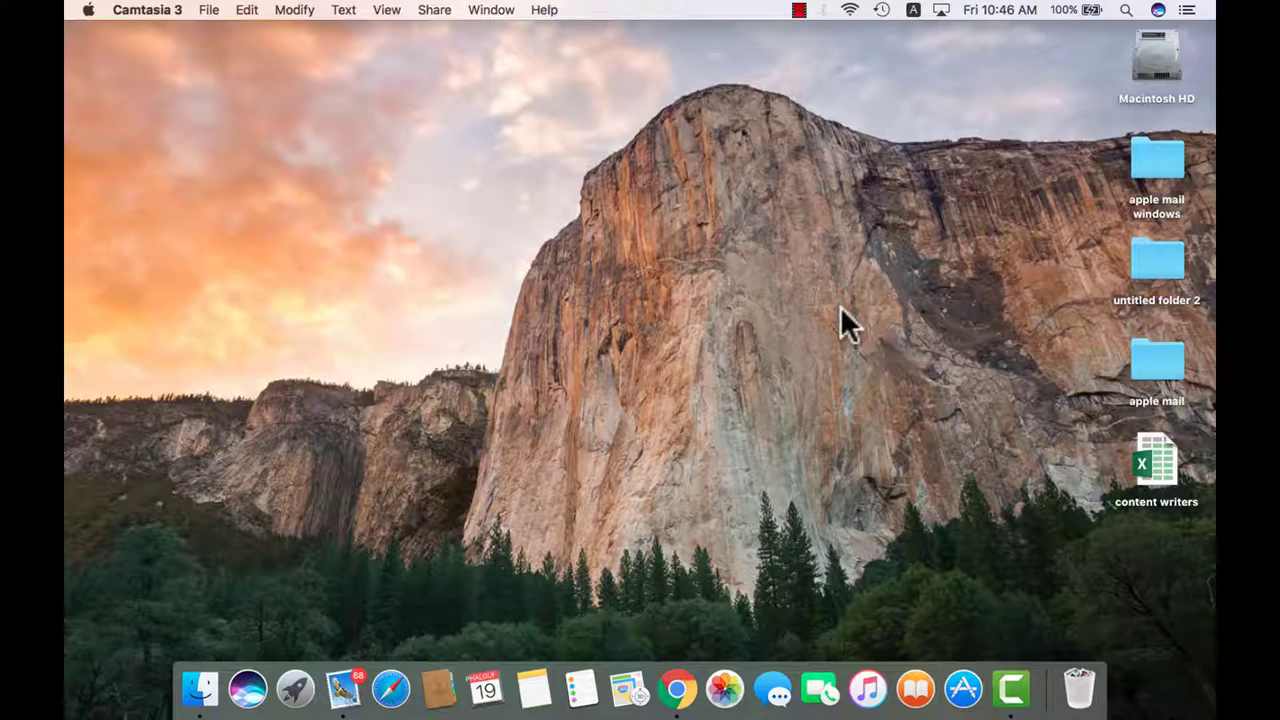
# Attach the "content writers" spreadsheet from the desktop to a new Mail message
pyautogui.click(845, 322)
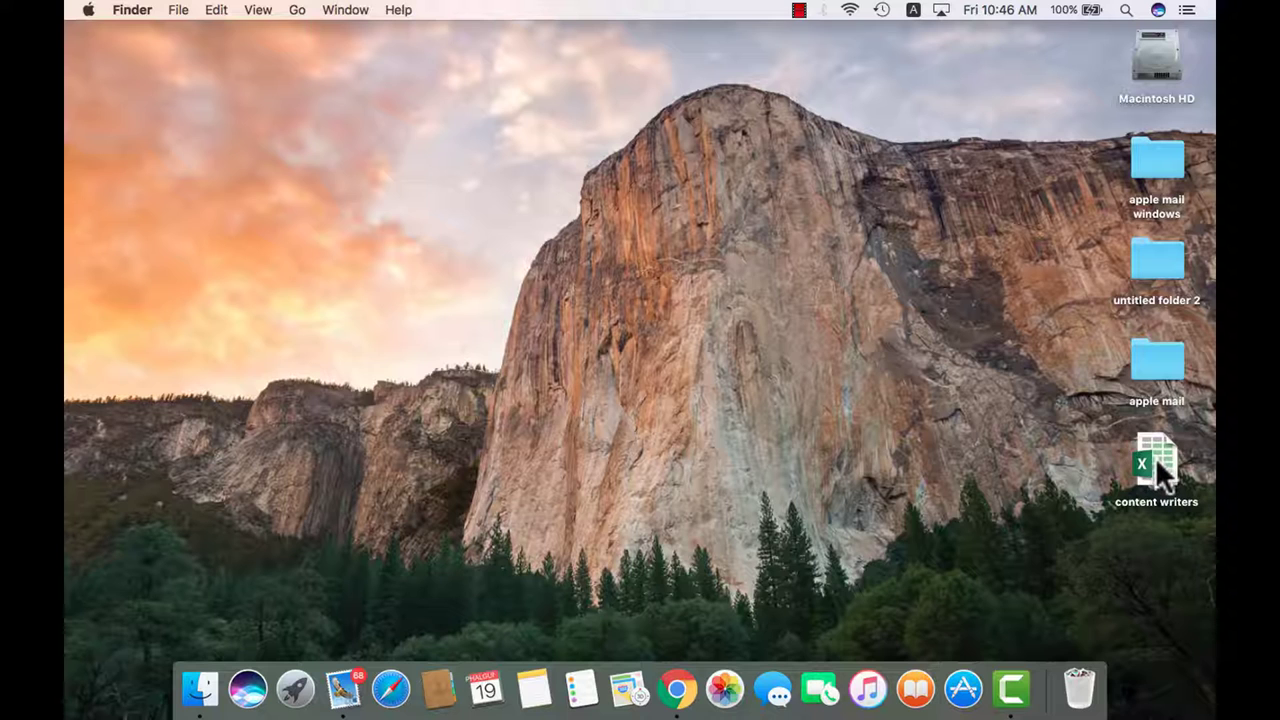
pyautogui.moveTo(1155, 457); pyautogui.dragTo(347, 686)
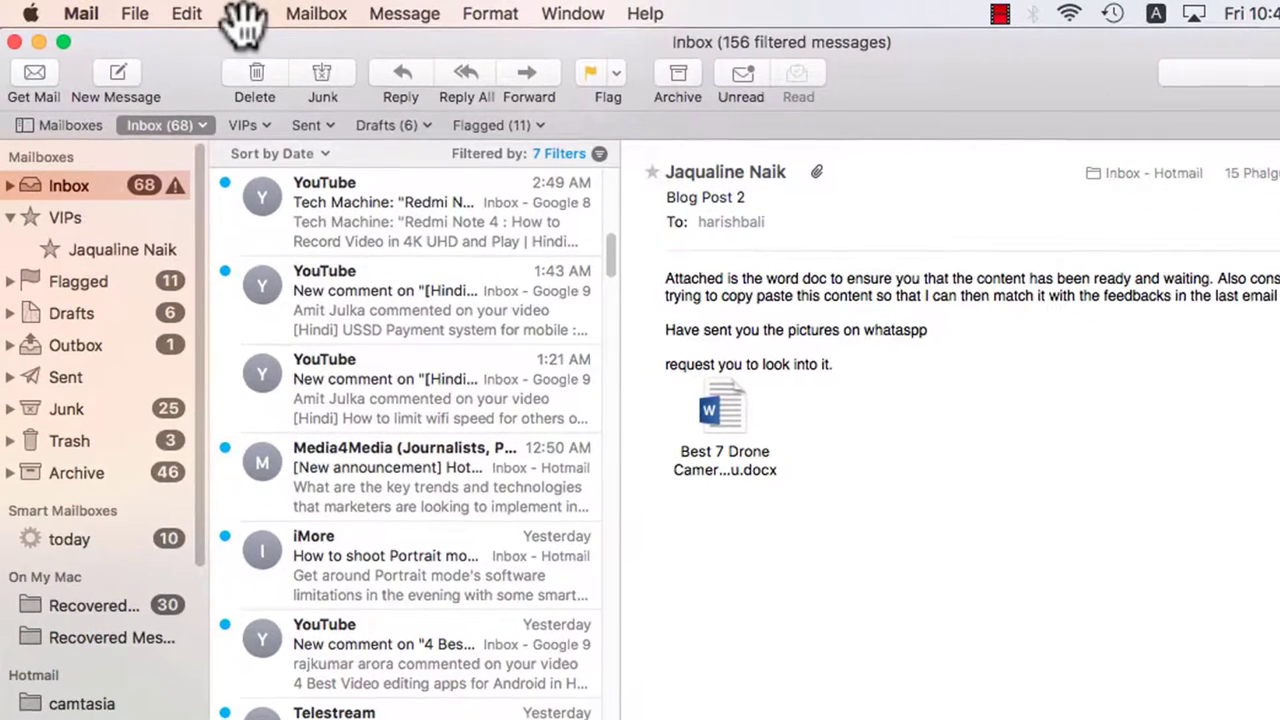
# Customize the main window's toolbar by adding All Headers and Colors and removing the Unread/Read pair
pyautogui.click(243, 12)
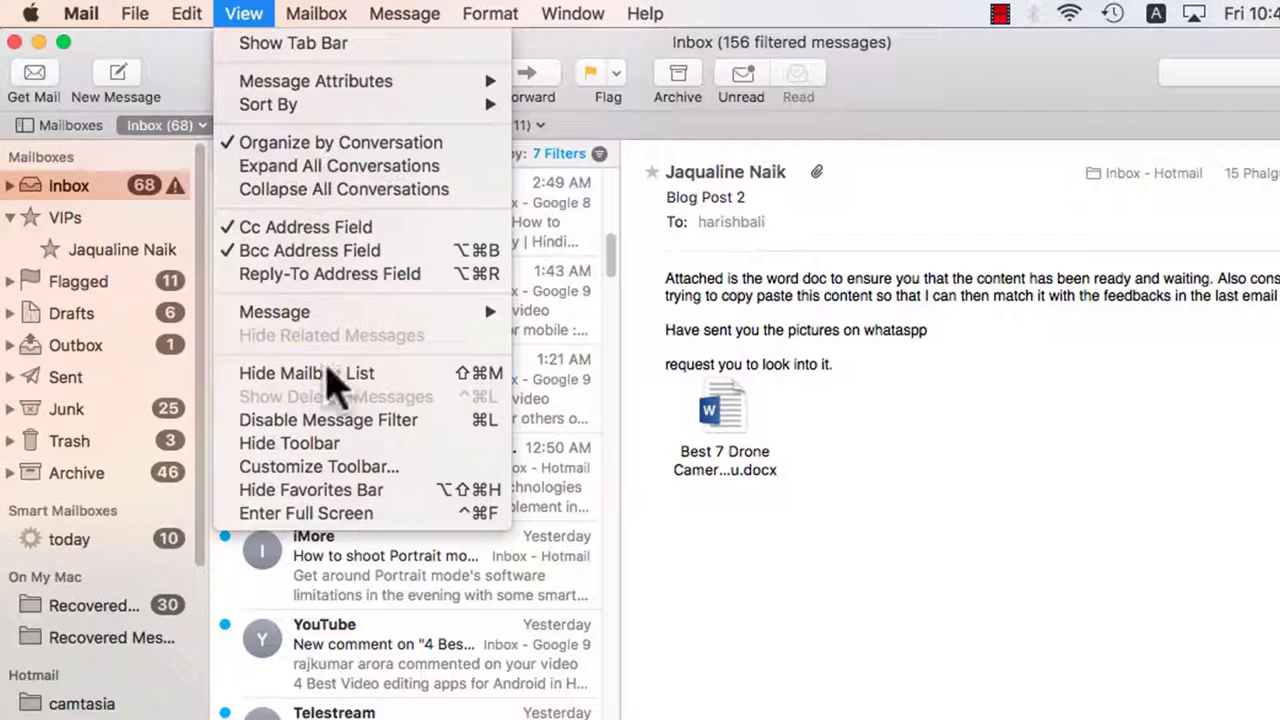
pyautogui.click(368, 467)
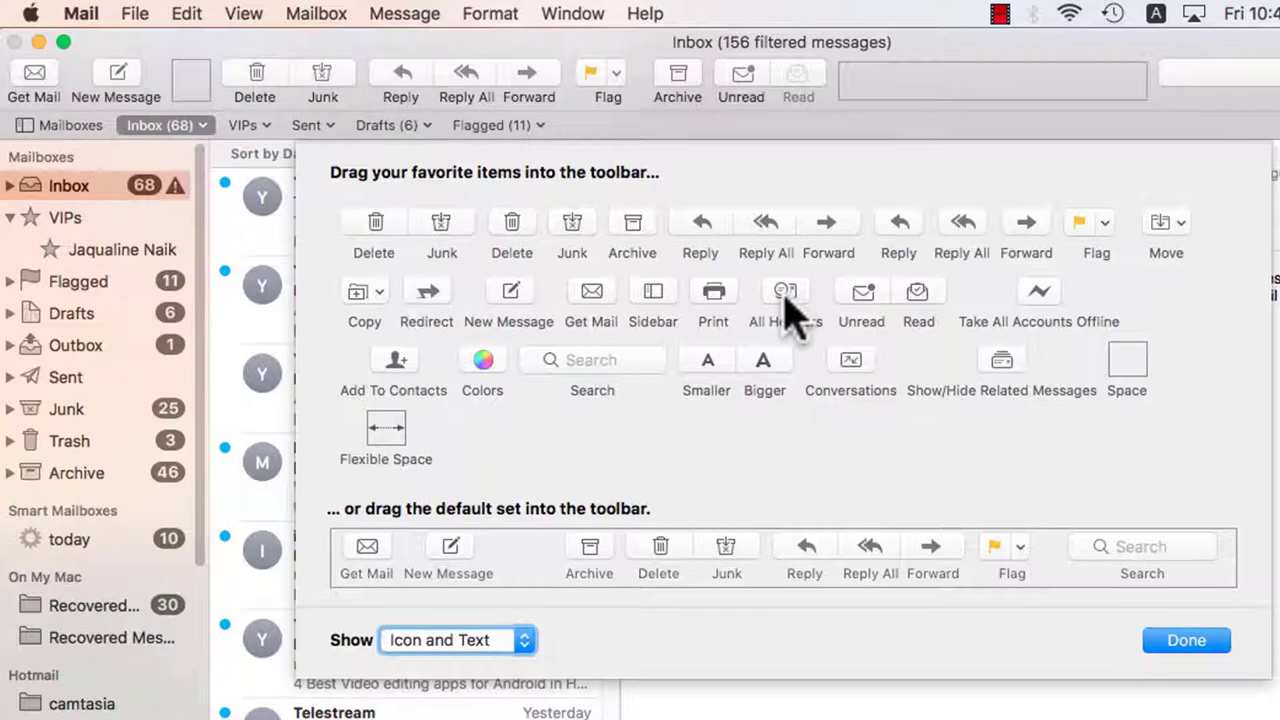
pyautogui.moveTo(786, 297); pyautogui.dragTo(846, 80)
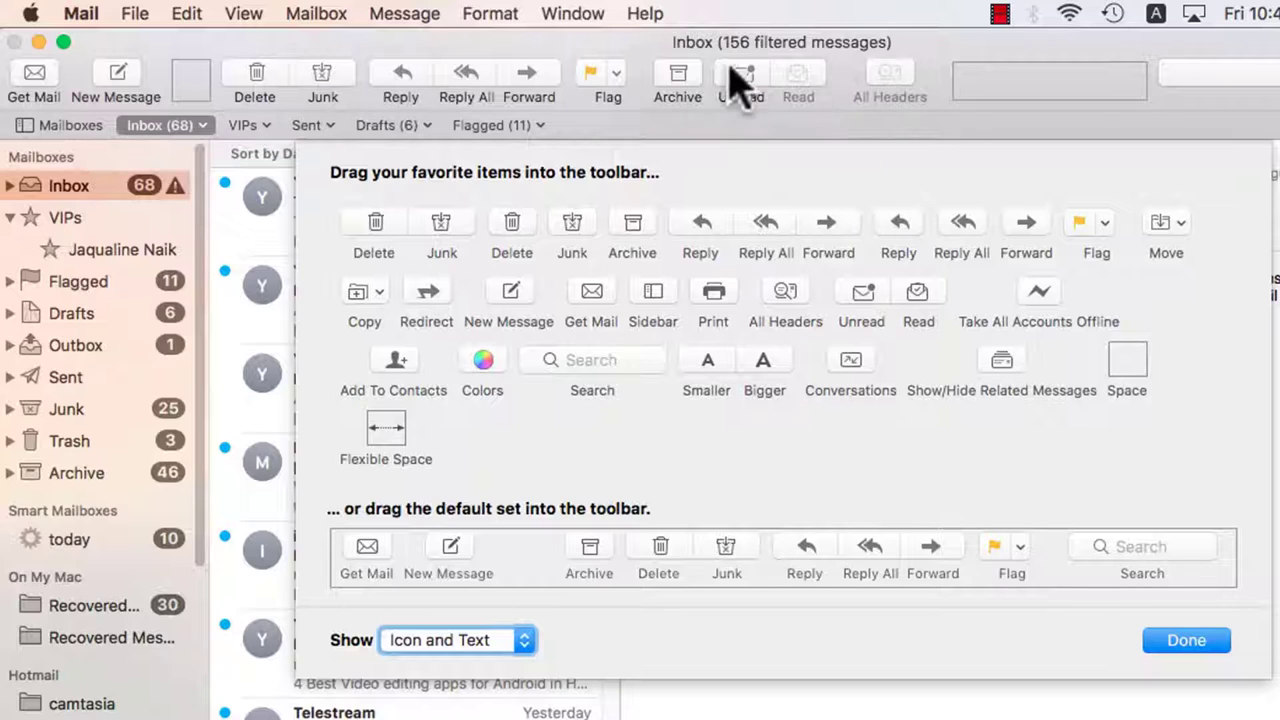
pyautogui.moveTo(748, 92); pyautogui.dragTo(672, 450)
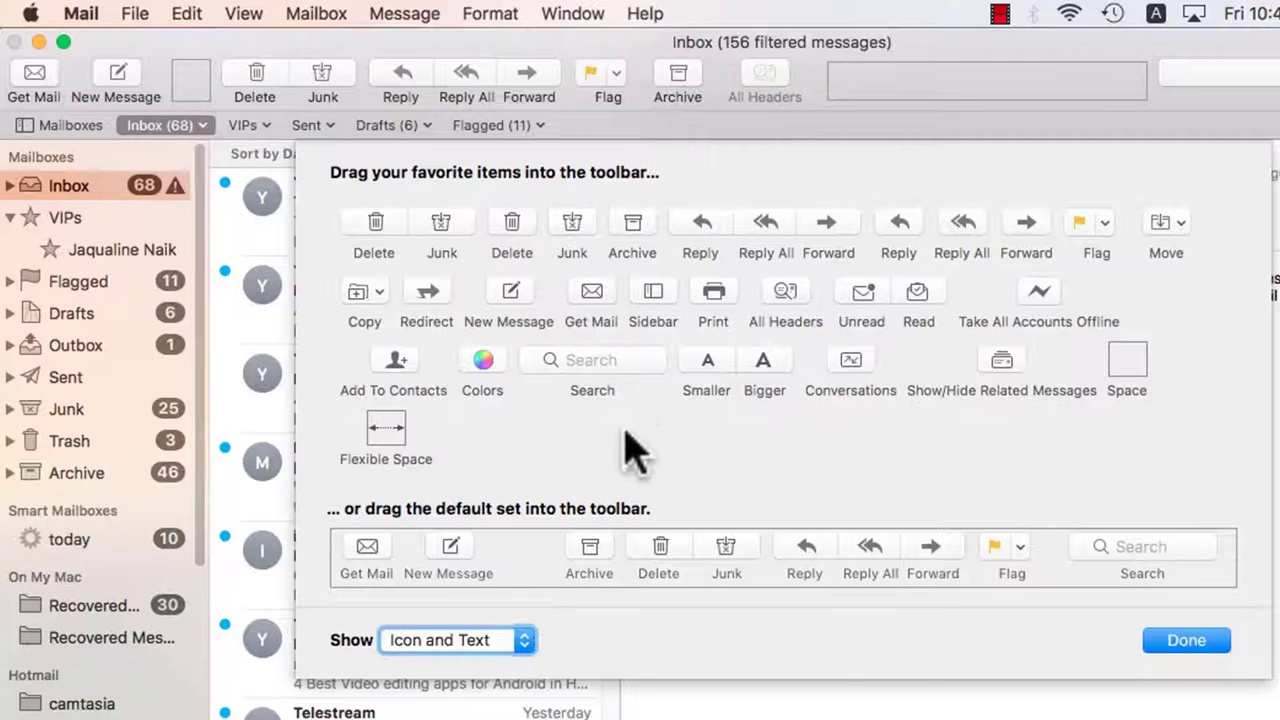
pyautogui.moveTo(484, 378); pyautogui.dragTo(808, 100)
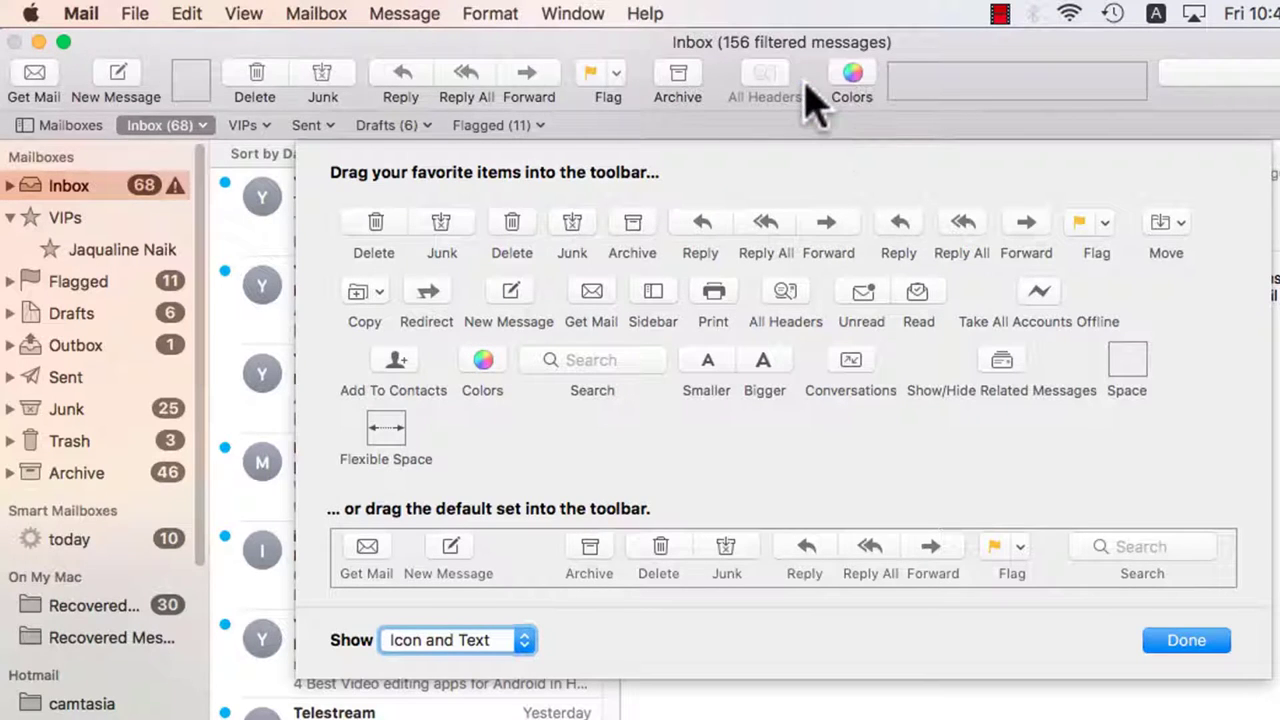
pyautogui.click(1175, 645)
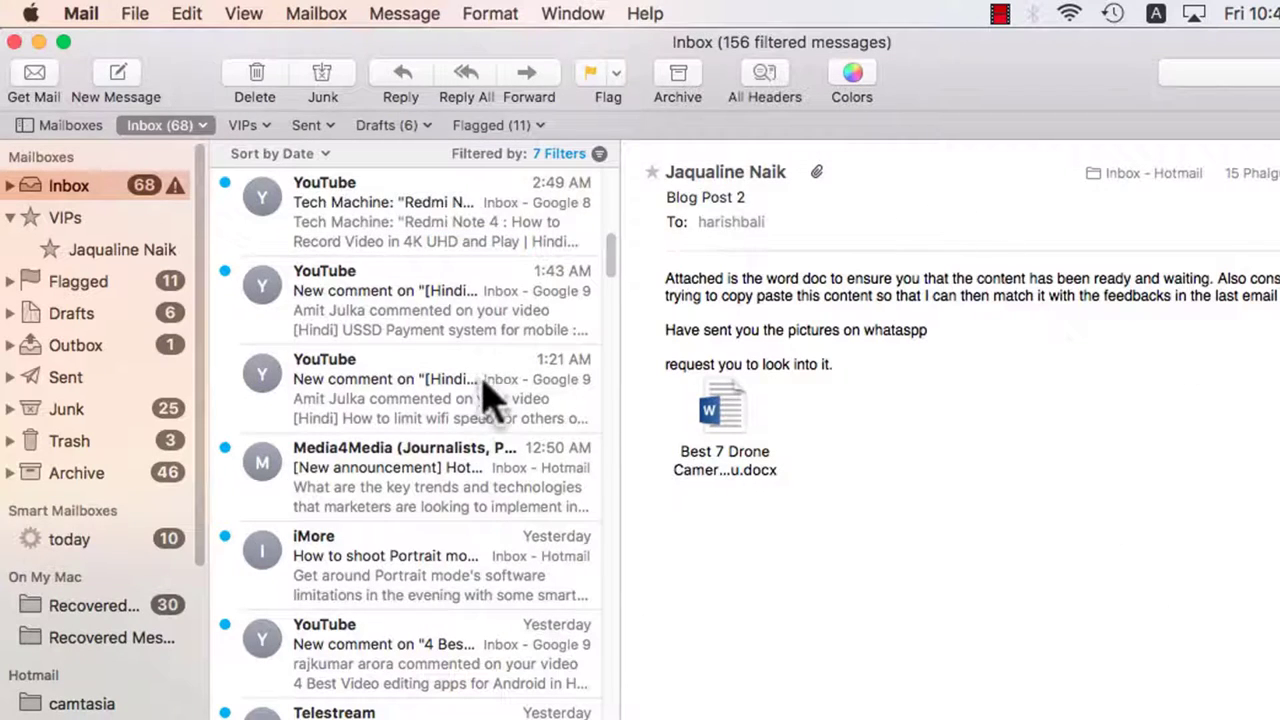
# Color the YouTube message about limiting wifi speed on Dlink routers blue in the message list
pyautogui.click(490, 395)
pyautogui.click(840, 95)
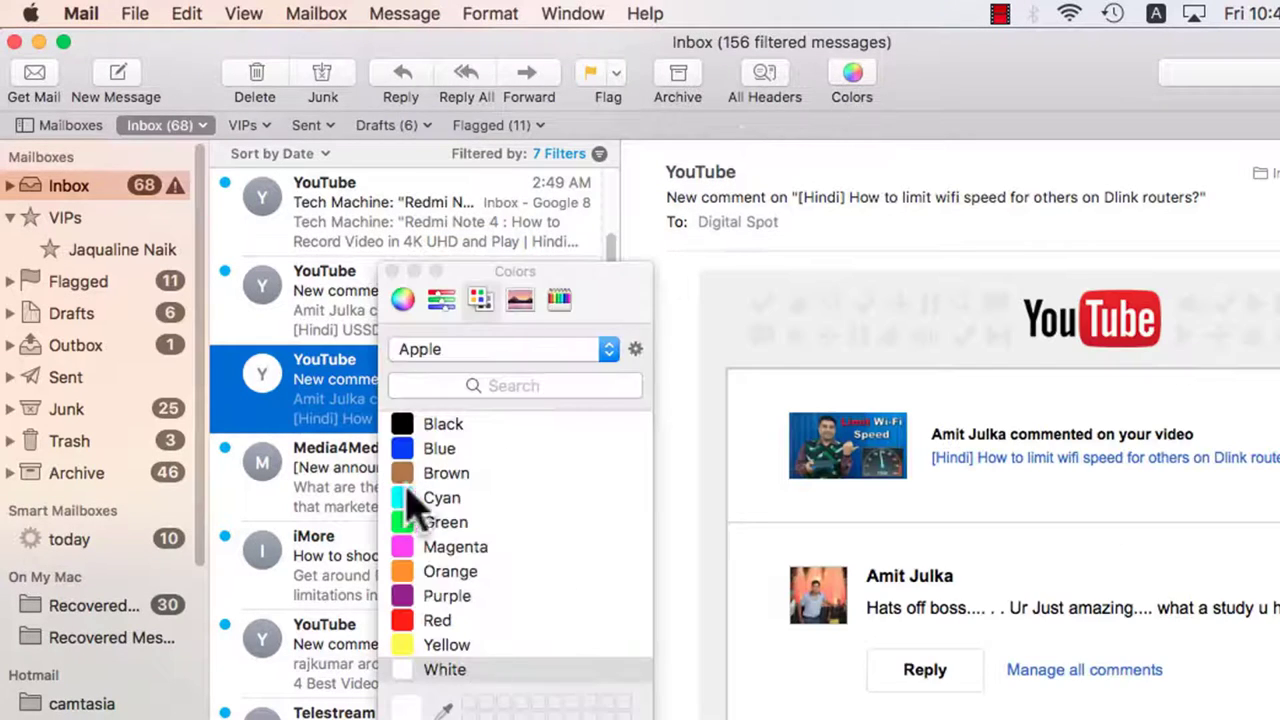
pyautogui.click(425, 448)
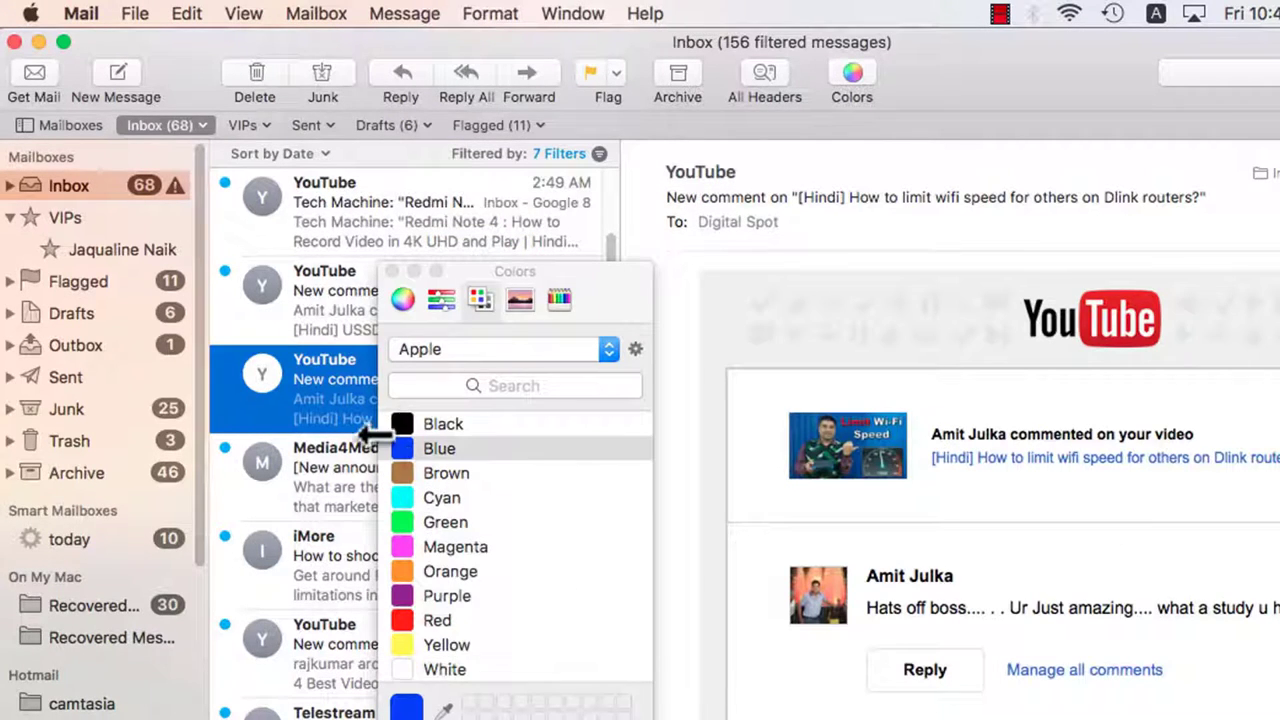
pyautogui.click(443, 710)
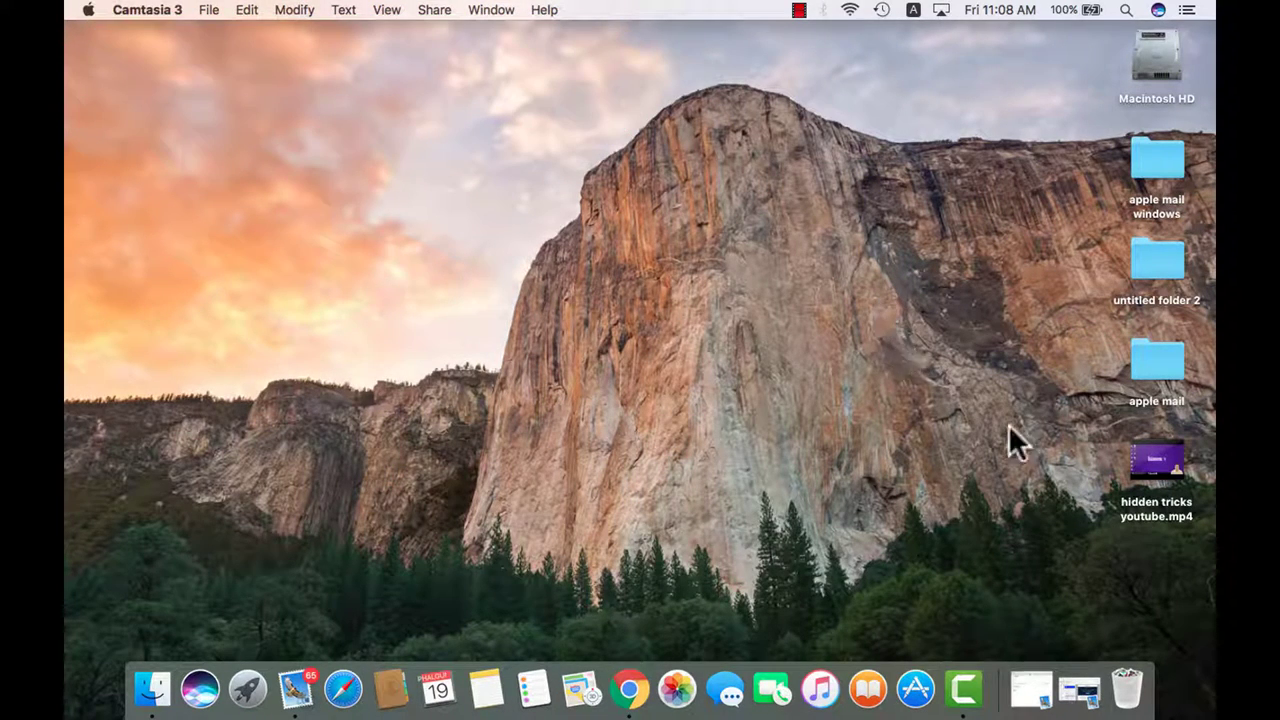
# Compress "hidden tricks youtube.mp4" on the desktop into a ZIP archive and close the Finder window
pyautogui.rightClick(1151, 464)
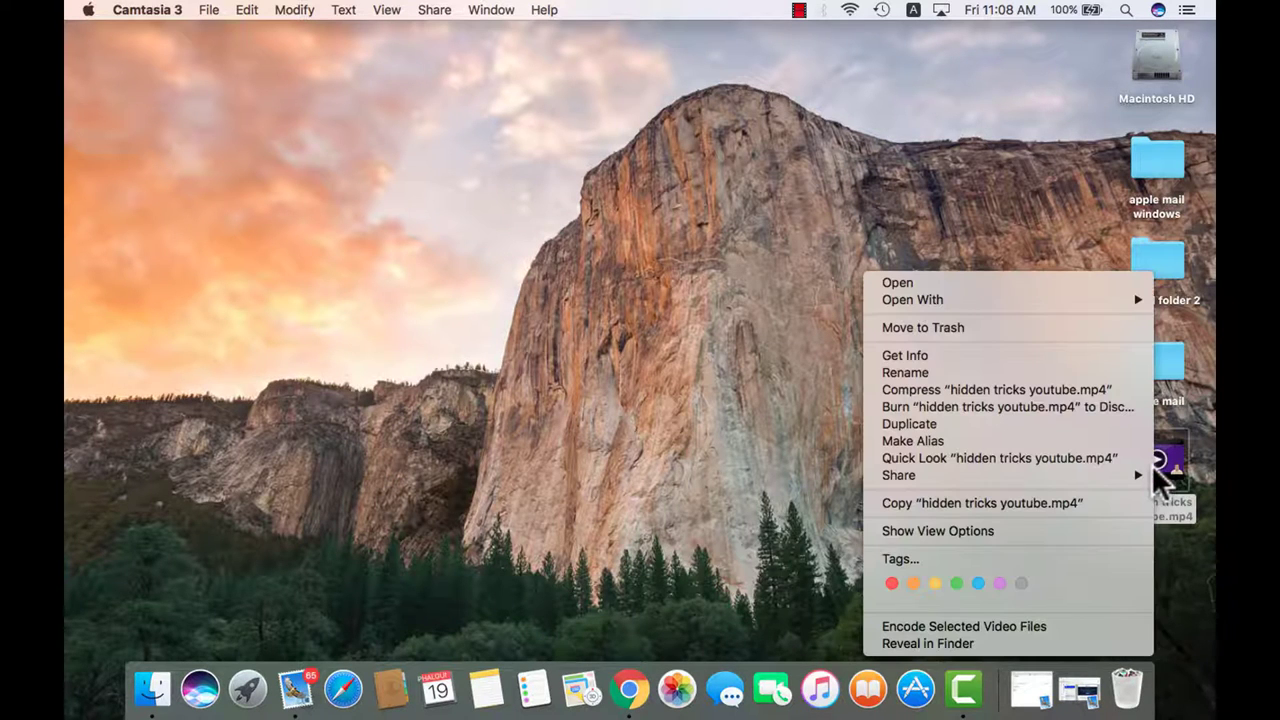
pyautogui.click(1078, 389)
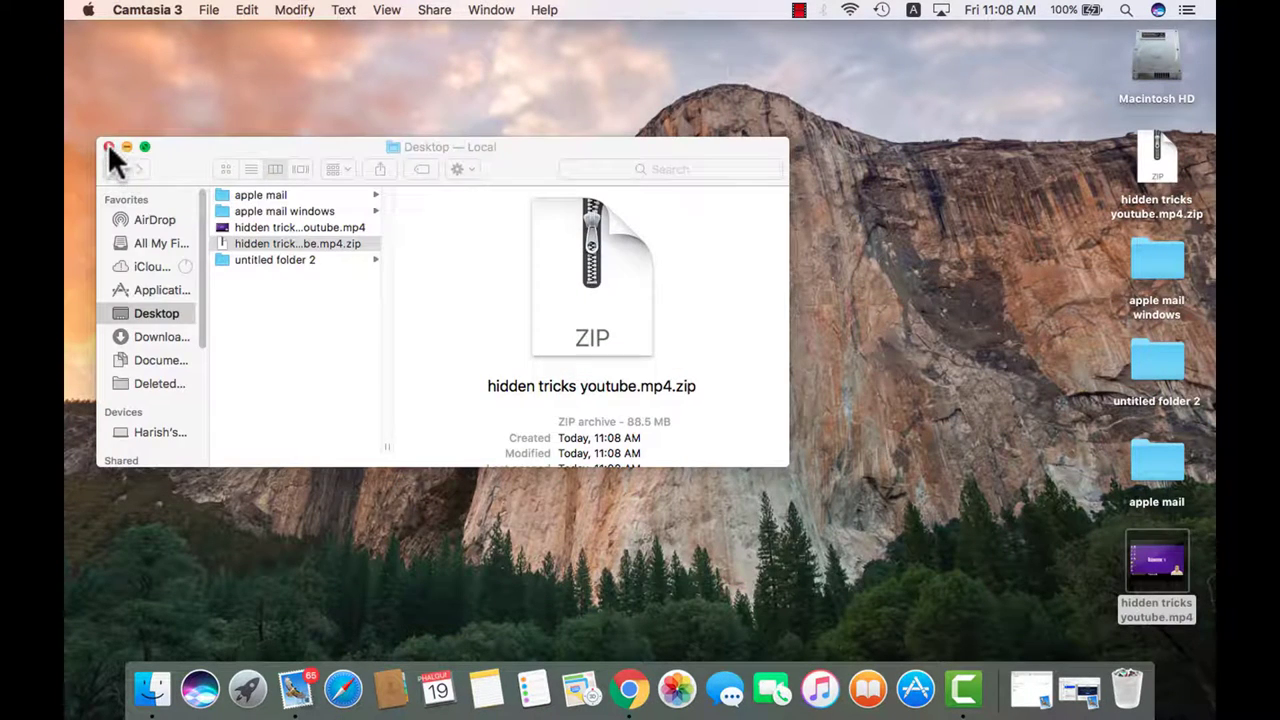
pyautogui.click(109, 147)
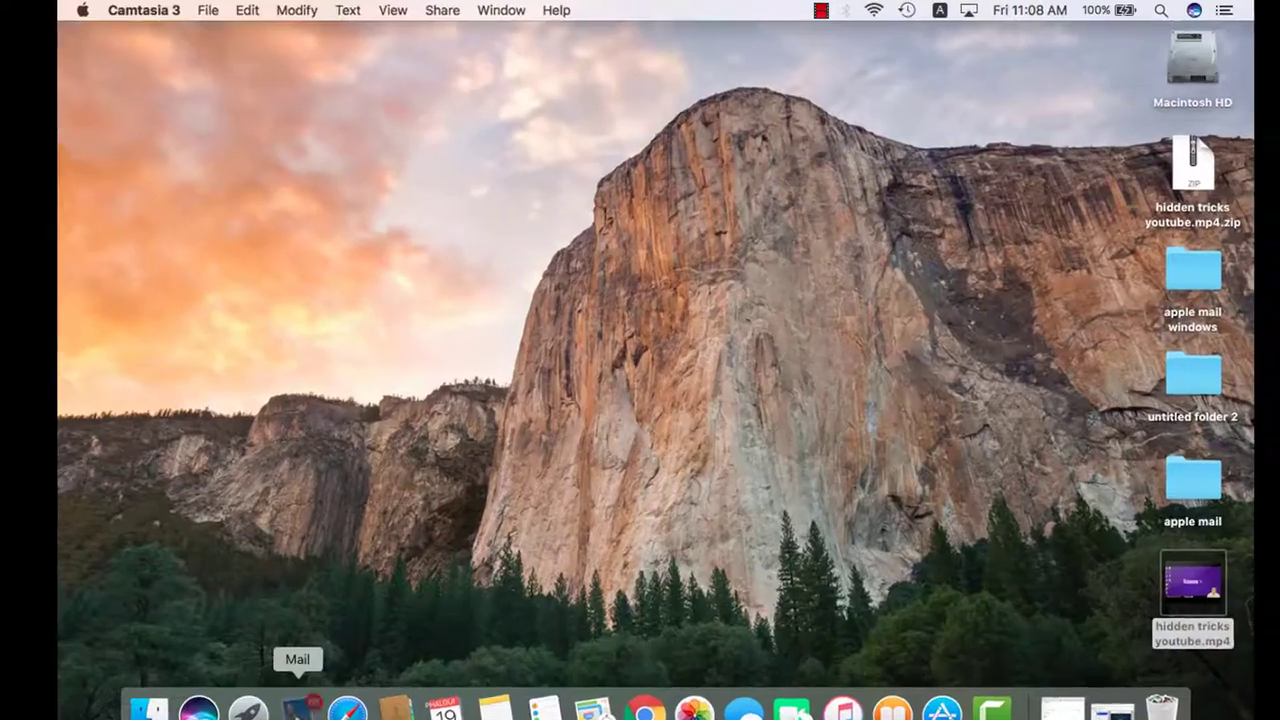
# Switch to Mail and enable sending large attachments with Mail Drop for the Hotmail account in the preferences
pyautogui.click(294, 688)
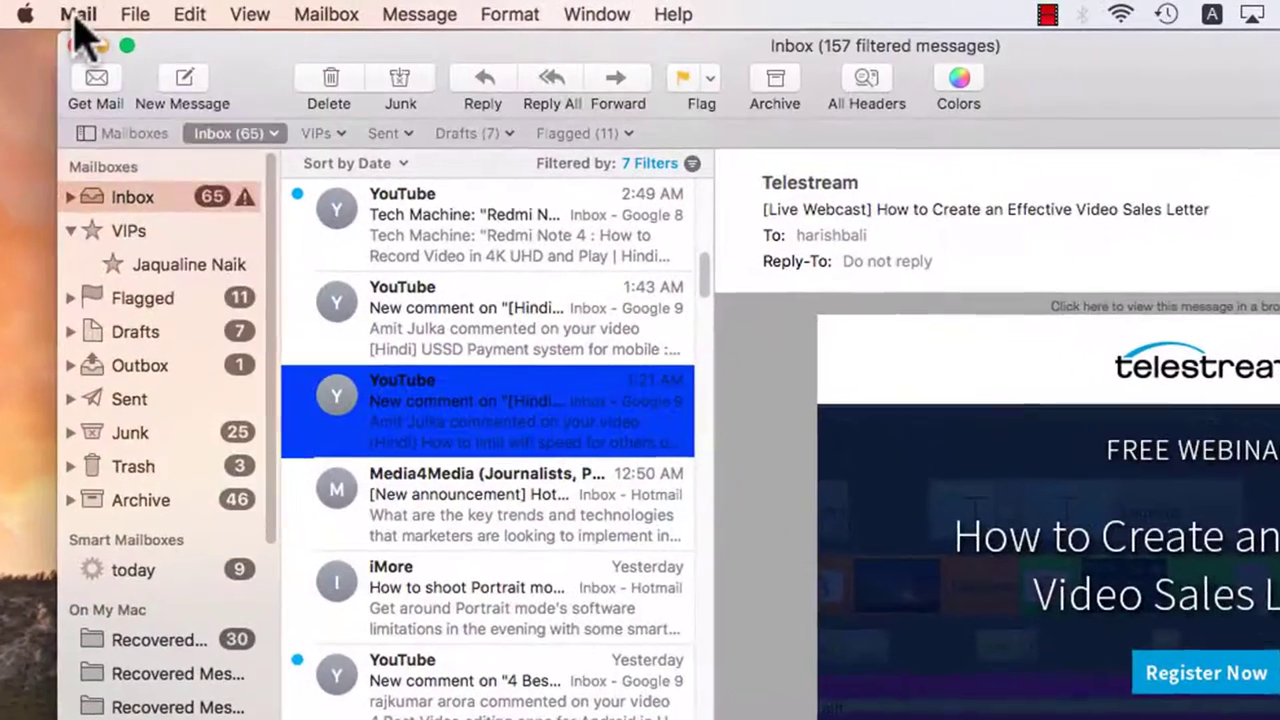
pyautogui.click(124, 10)
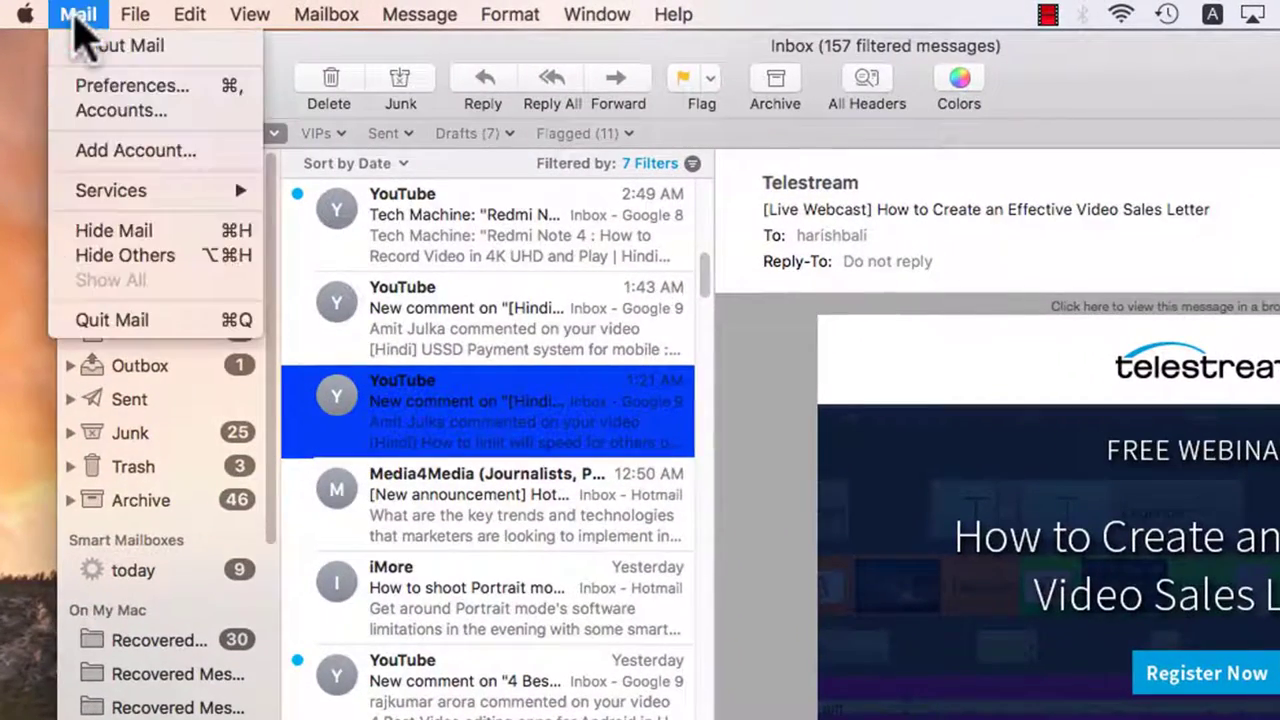
pyautogui.click(132, 88)
pyautogui.click(502, 130)
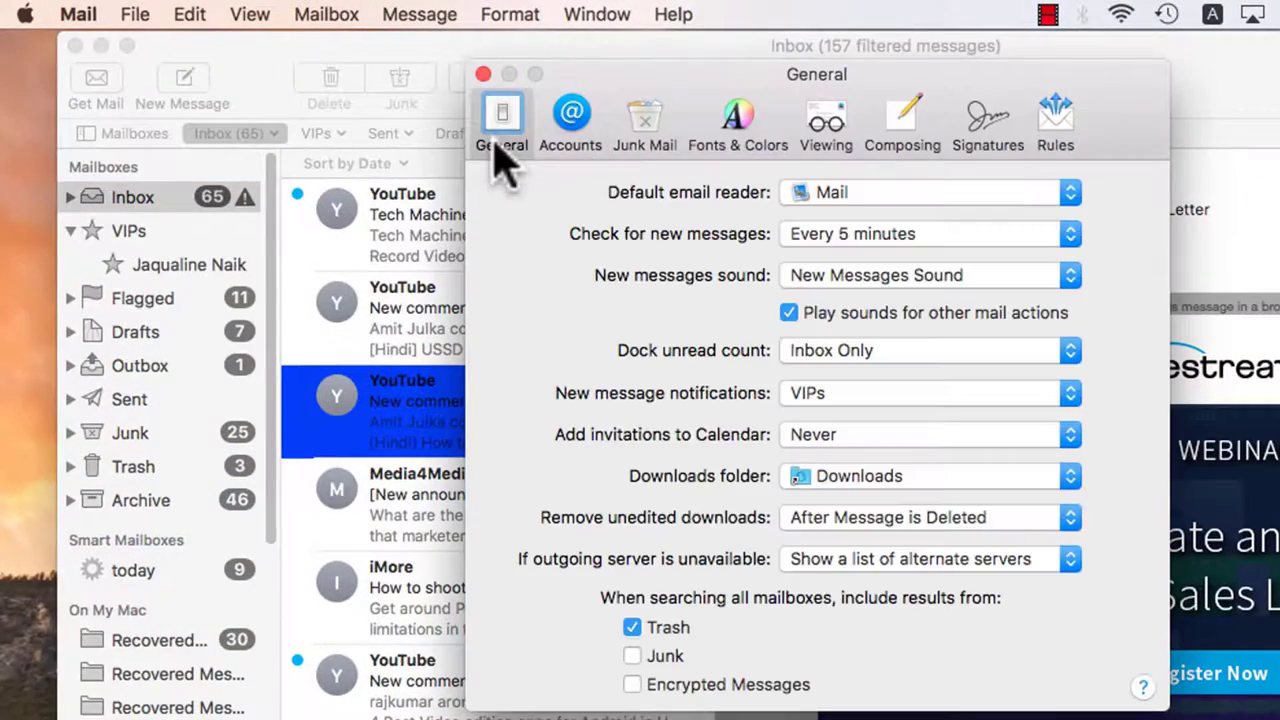
pyautogui.click(588, 130)
pyautogui.click(558, 432)
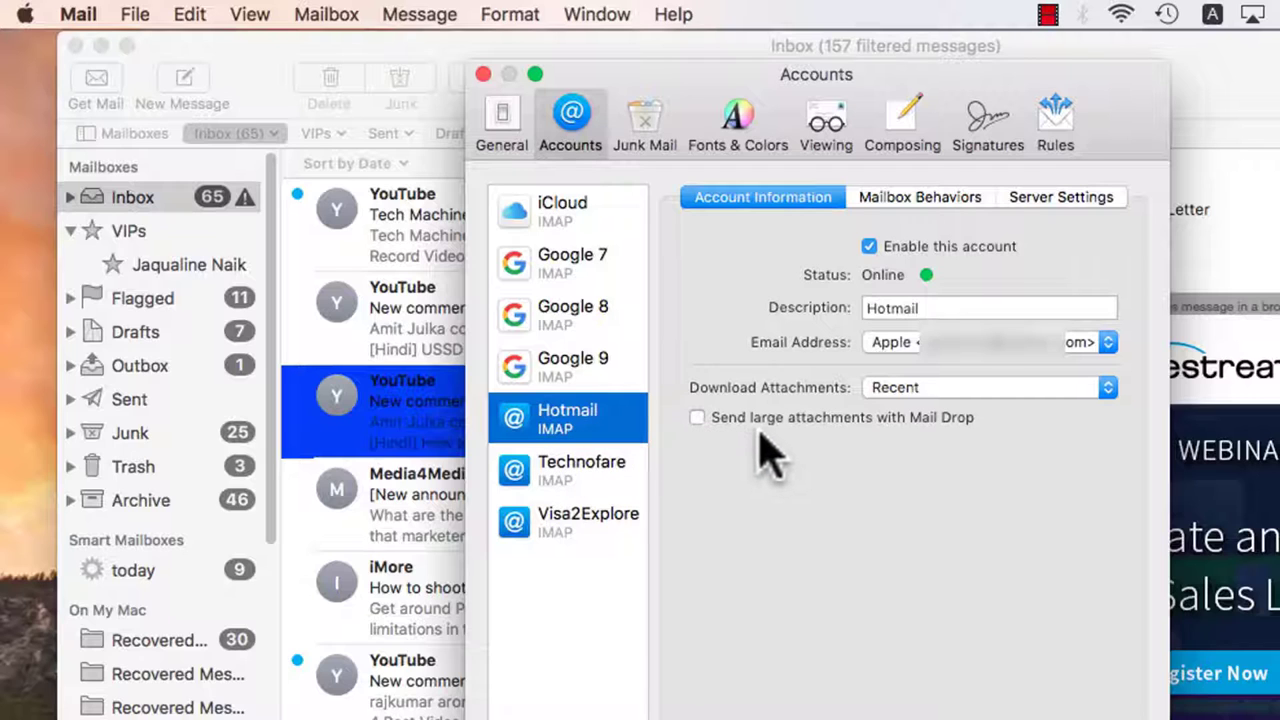
pyautogui.click(697, 417)
pyautogui.click(483, 74)
# Compose a new message reading "Sending large size mail" and attach "hidden tricks youtube.mp4.zip" from the desktop
pyautogui.rightClick(389, 719)
pyautogui.click(403, 691)
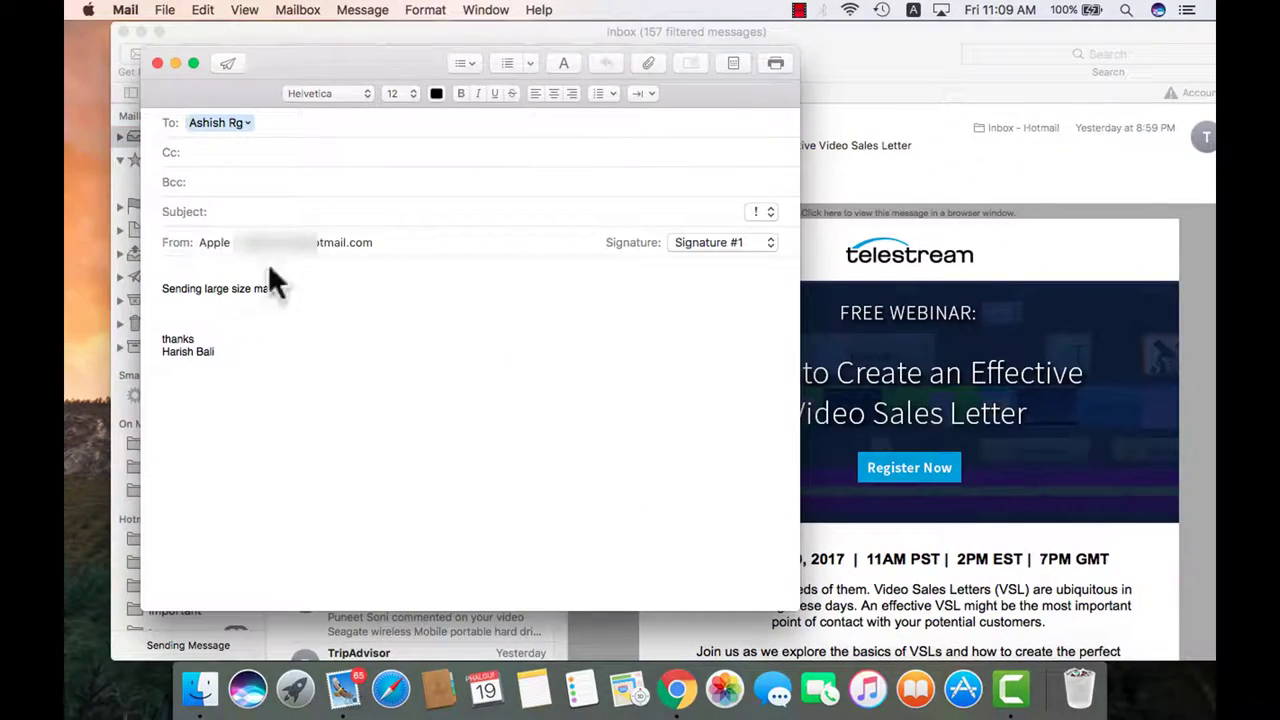
pyautogui.click(141, 31)
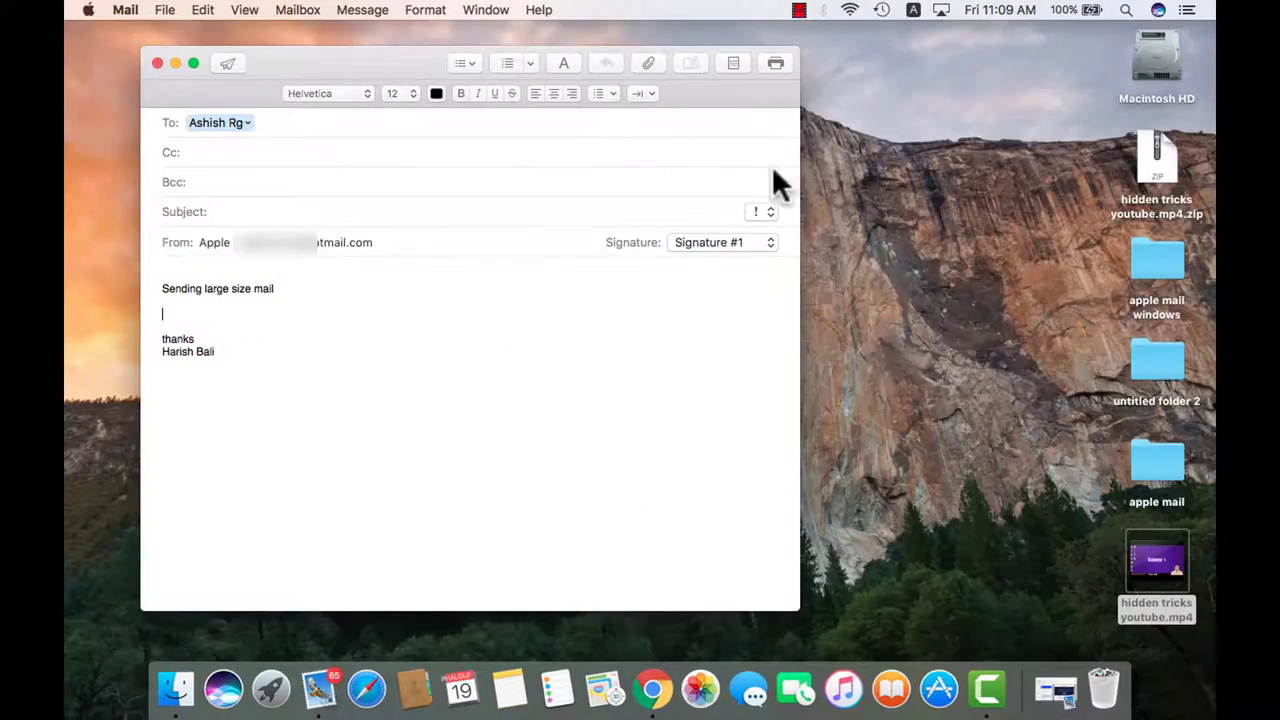
pyautogui.moveTo(1155, 162); pyautogui.dragTo(447, 327)
pyautogui.click(446, 326)
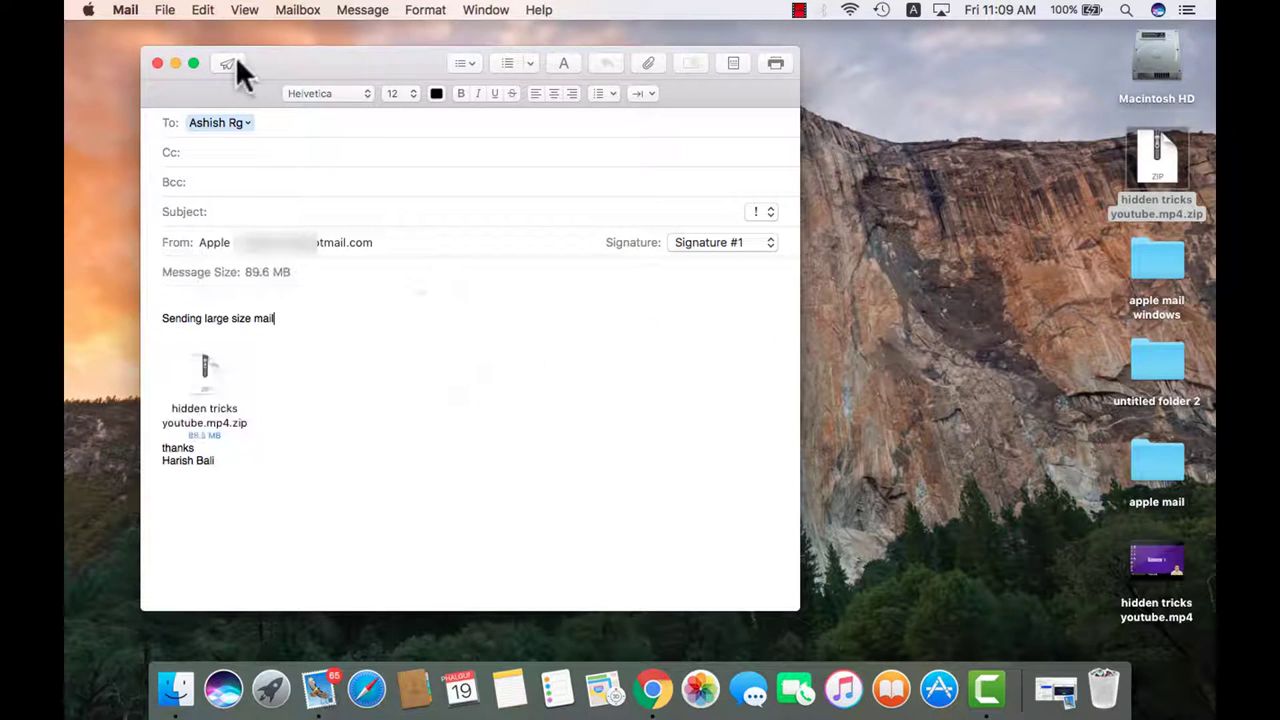
# Send the message with the ZIP attachment, returning to the draft at the missing-subject warning before sending again
pyautogui.click(233, 57)
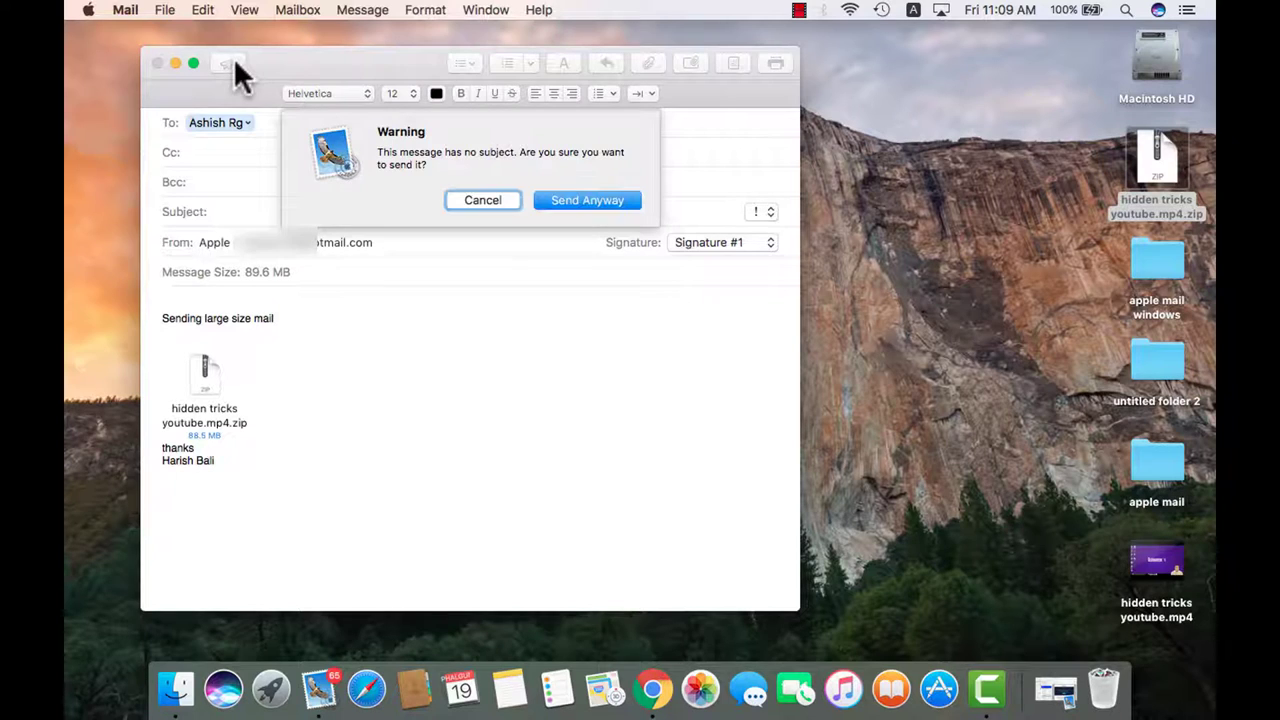
pyautogui.click(501, 199)
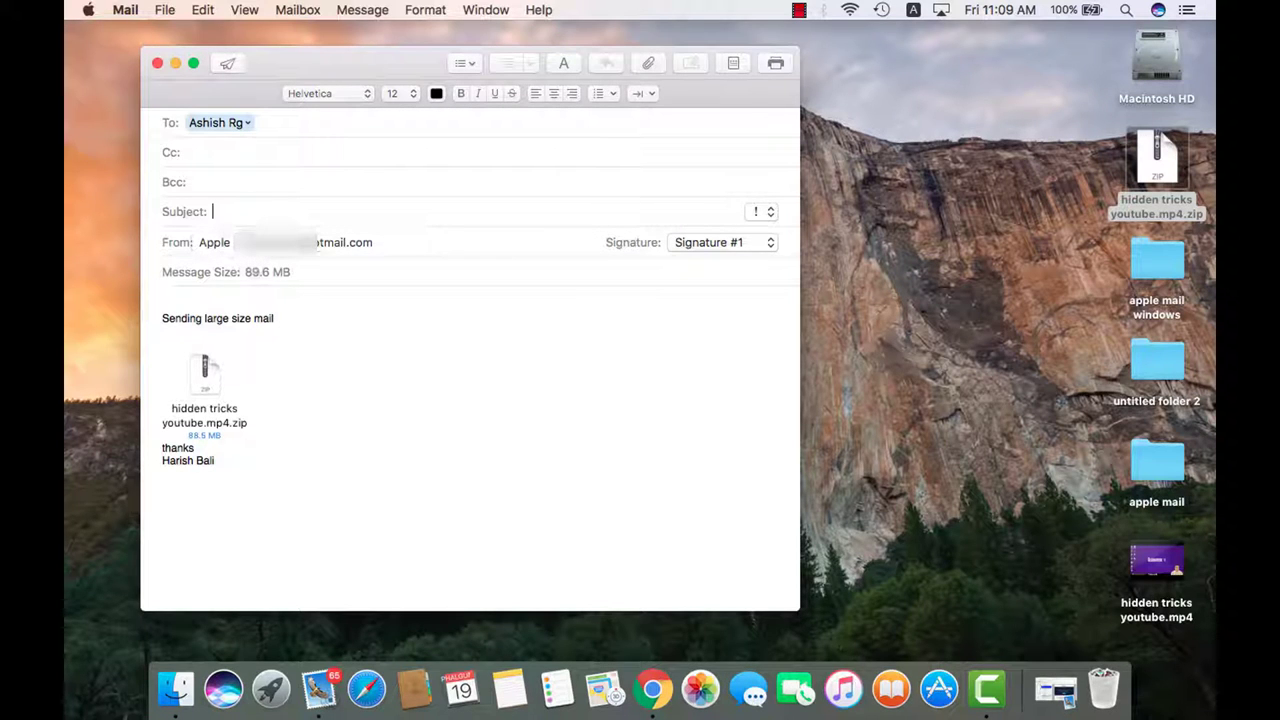
pyautogui.click(227, 63)
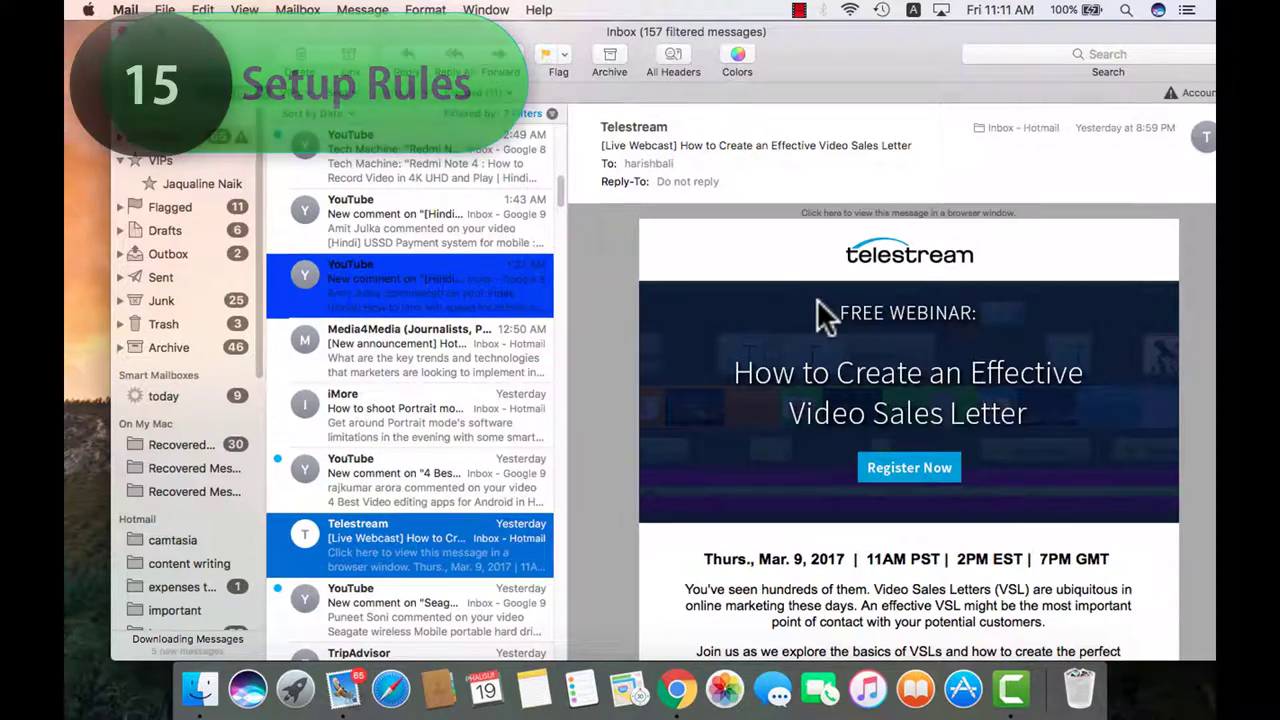
# Add a new rule in Mail's preferences and set its description to "prize money"
pyautogui.click(125, 10)
pyautogui.click(163, 58)
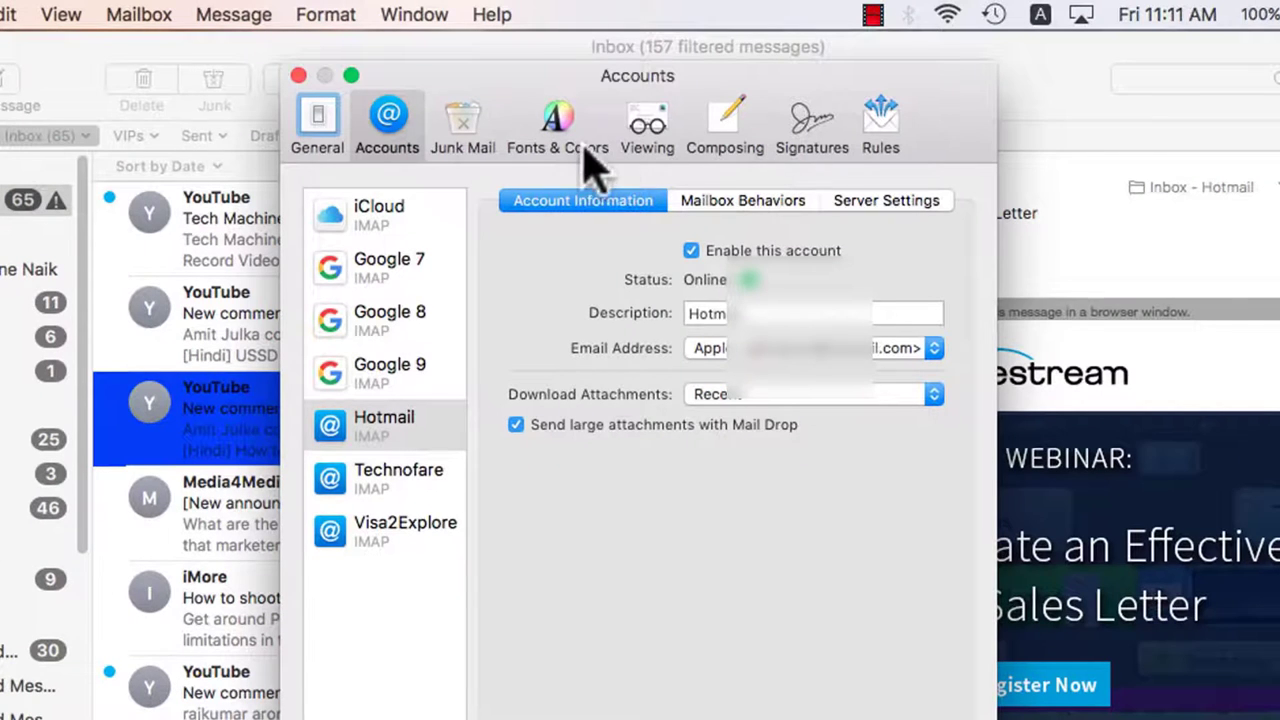
pyautogui.click(730, 132)
pyautogui.click(812, 125)
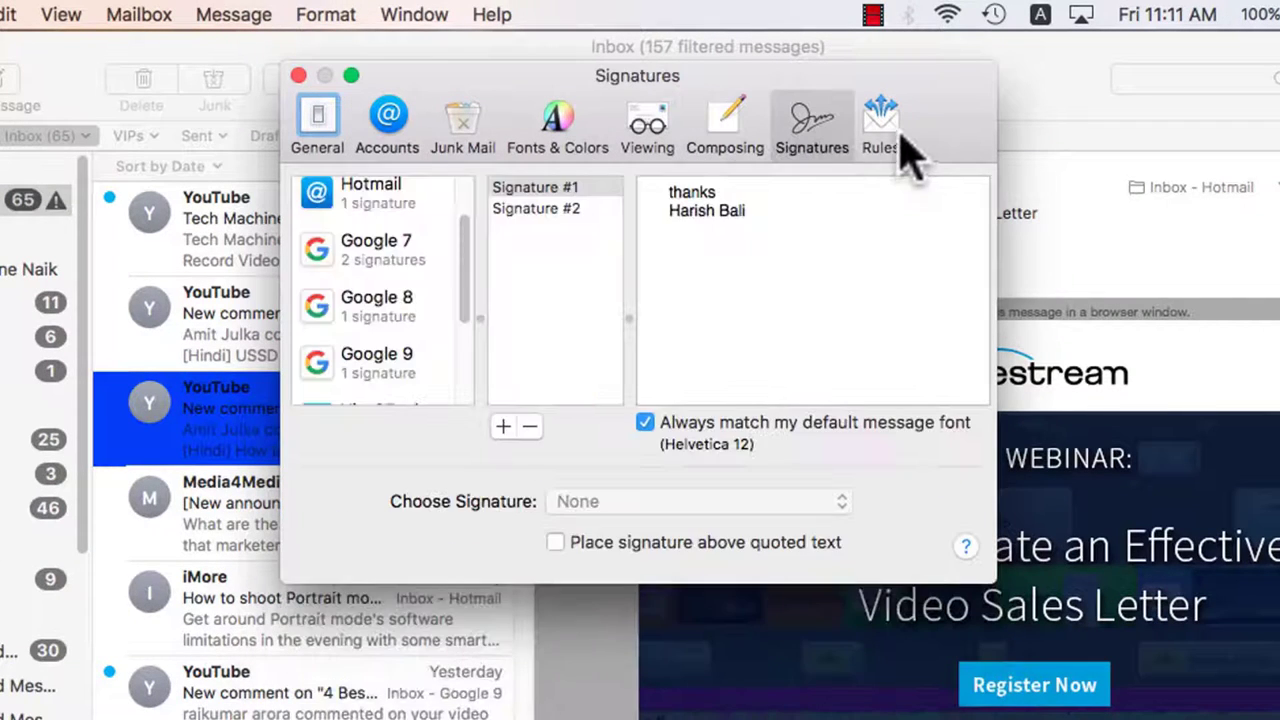
pyautogui.click(880, 125)
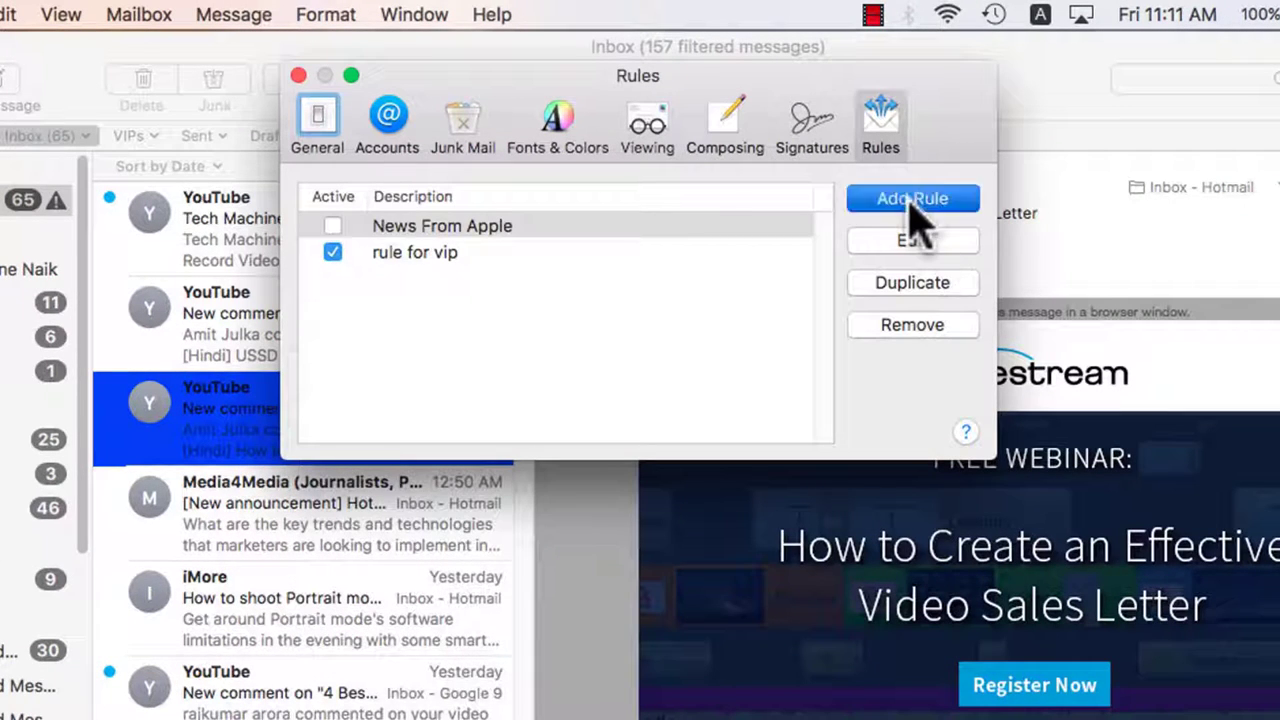
pyautogui.click(912, 199)
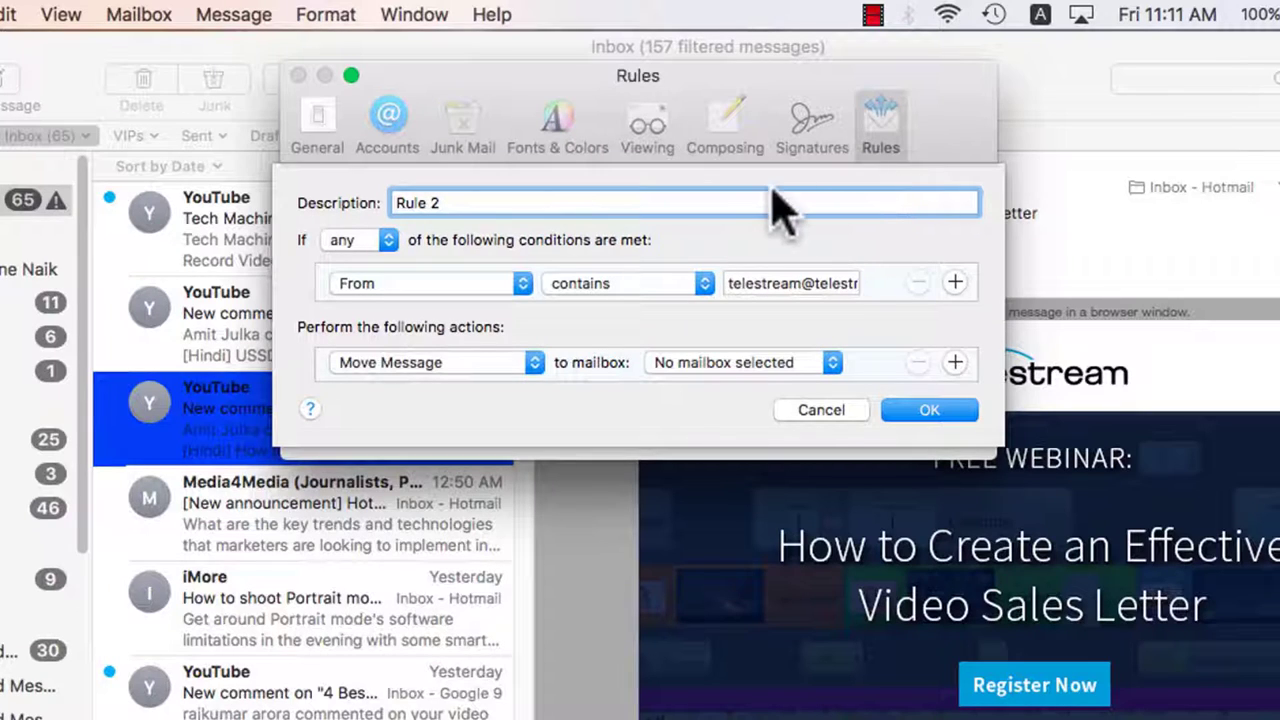
pyautogui.press('BackSpace')
pyautogui.press('BackSpace')
pyautogui.press('BackSpace')
pyautogui.press('BackSpace')
pyautogui.press('BackSpace')
pyautogui.press('BackSpace')
pyautogui.write('prize money')
pyautogui.click(381, 241)
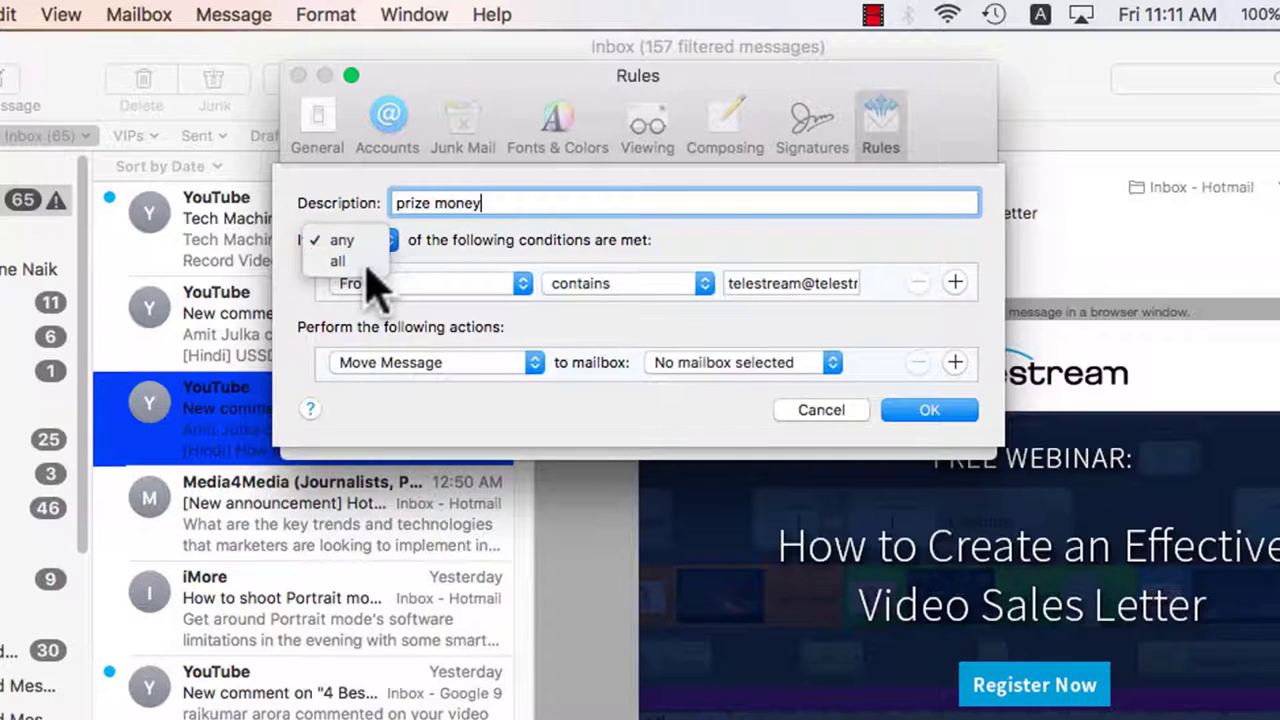
pyautogui.click(367, 263)
pyautogui.click(384, 241)
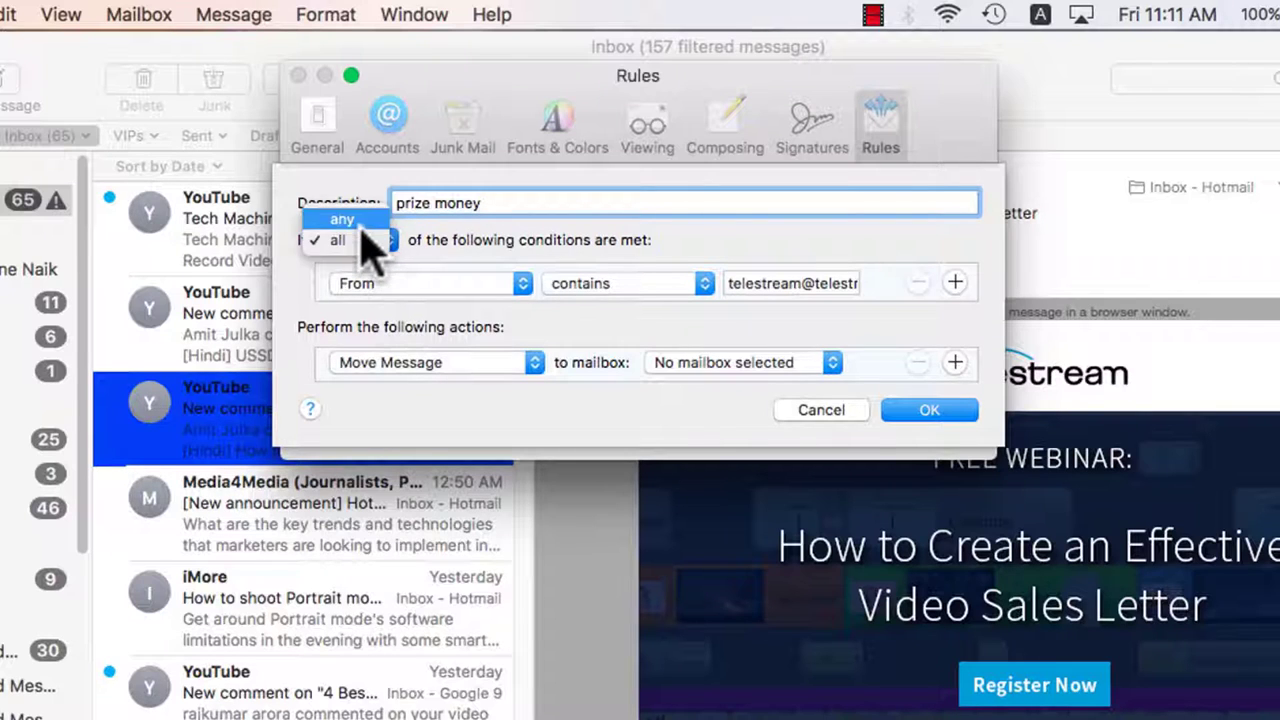
pyautogui.click(352, 219)
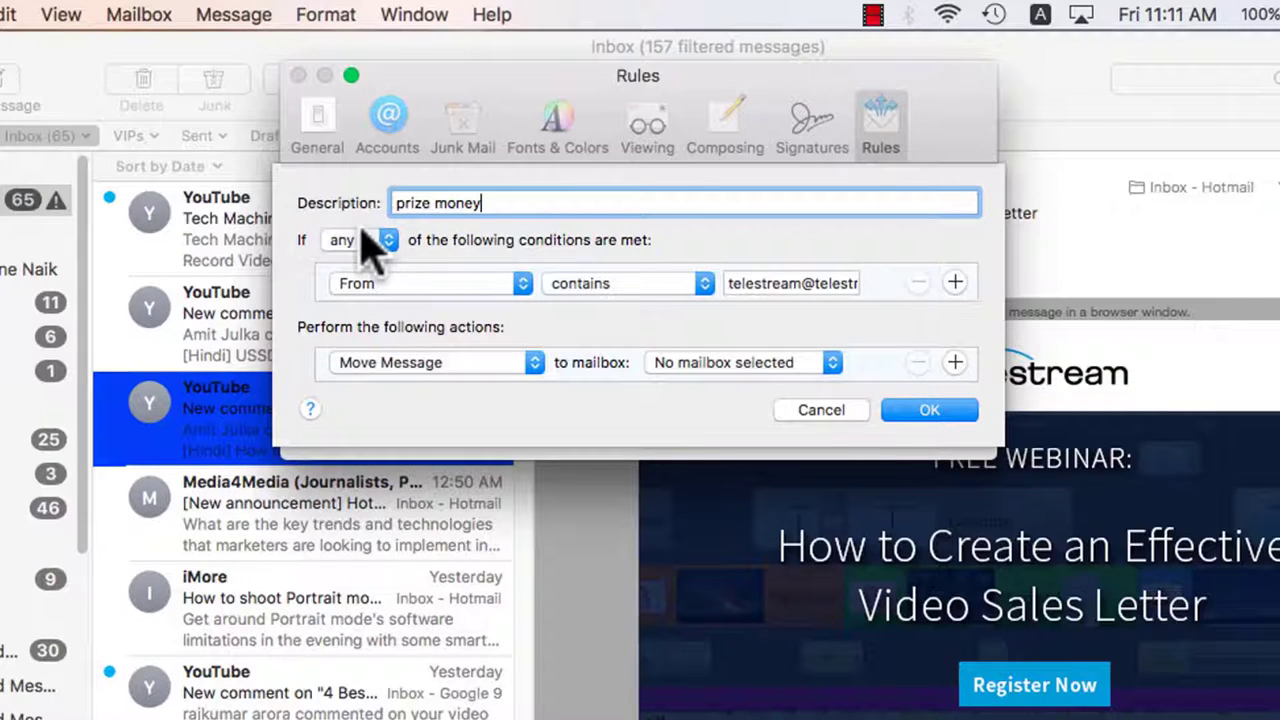
# Set the rule's condition to Subject contains "prize money"
pyautogui.click(462, 293)
pyautogui.click(450, 346)
pyautogui.tripleClick(760, 286)
pyautogui.write('prize money')
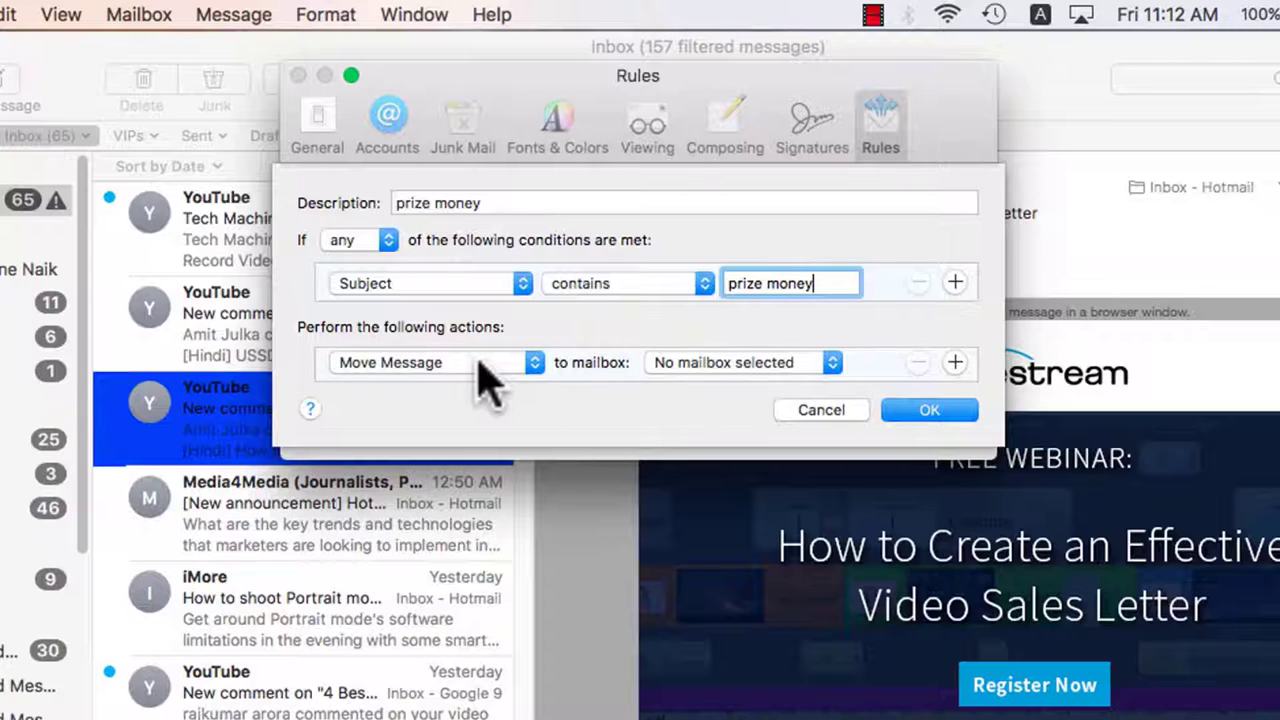
# Have the "prize money" rule move matching messages to the Trash mailbox and save the rule
pyautogui.click(706, 364)
pyautogui.click(748, 478)
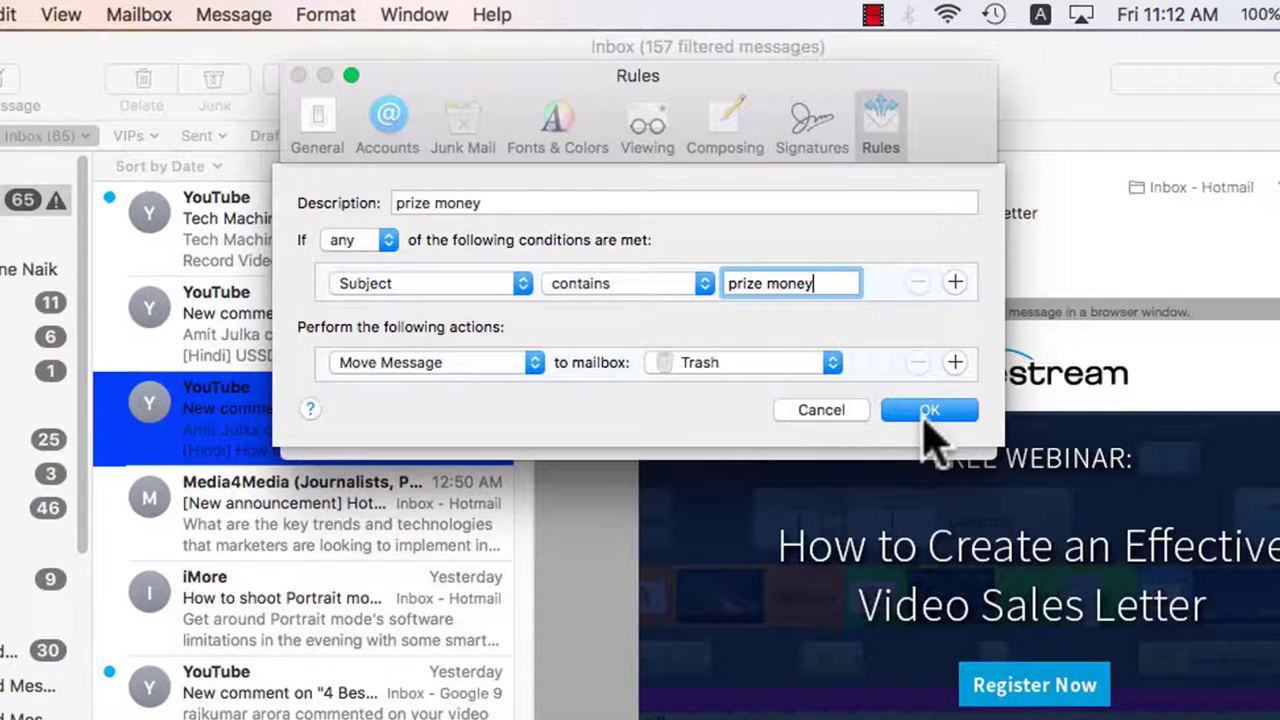
pyautogui.click(928, 415)
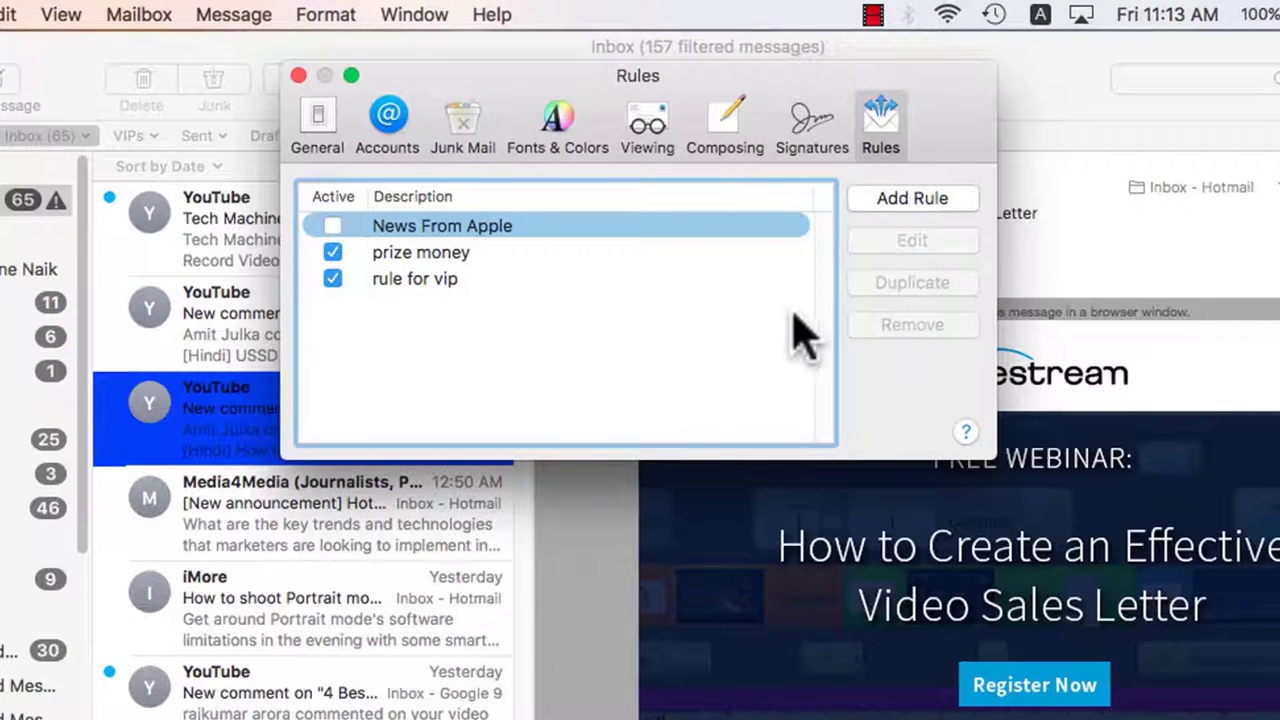
# Add another rule described as "vip mails" that requires all conditions, with "Sender is VIP" as its condition
pyautogui.click(900, 200)
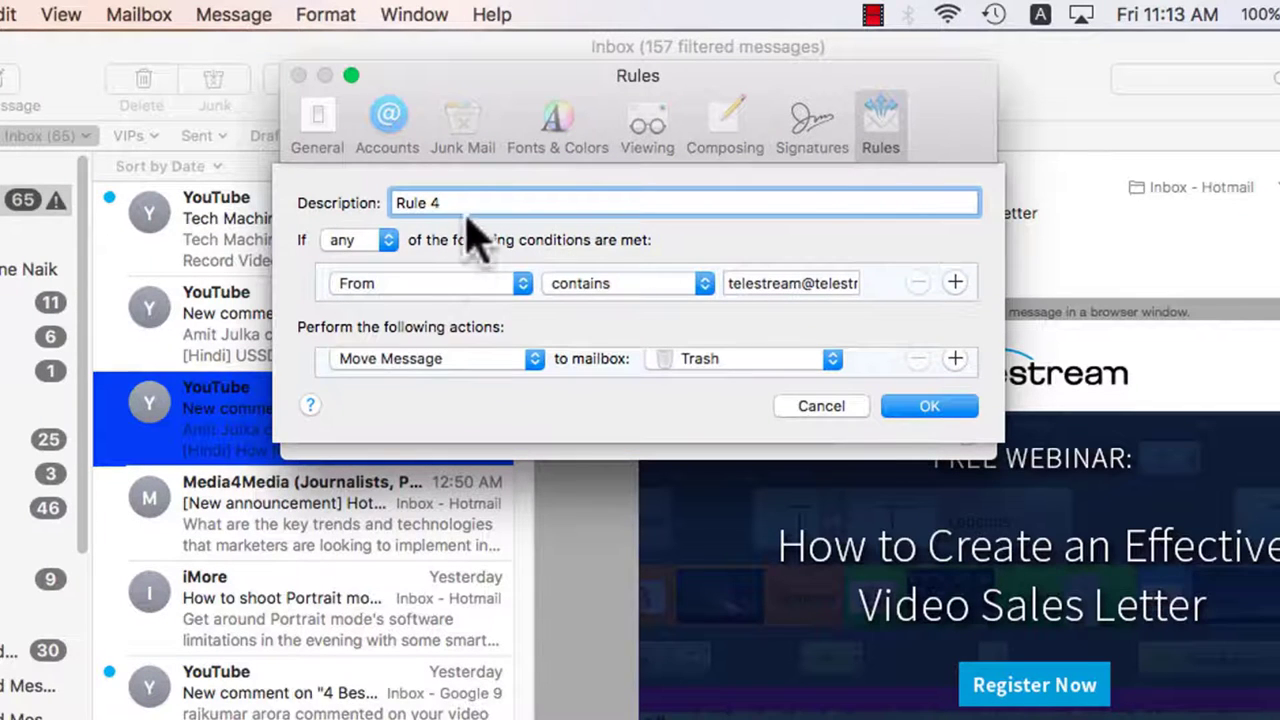
pyautogui.tripleClick(466, 203)
pyautogui.write('vip mails')
pyautogui.click(355, 240)
pyautogui.click(371, 258)
pyautogui.click(430, 283)
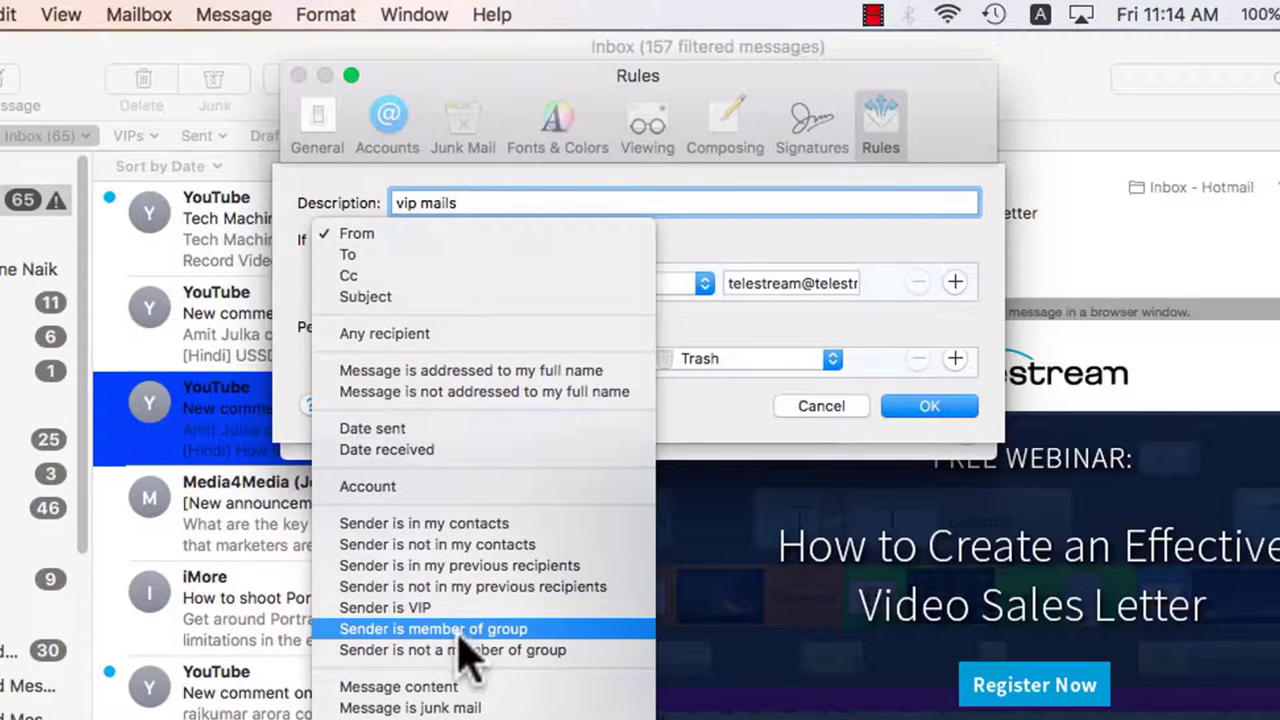
pyautogui.click(430, 608)
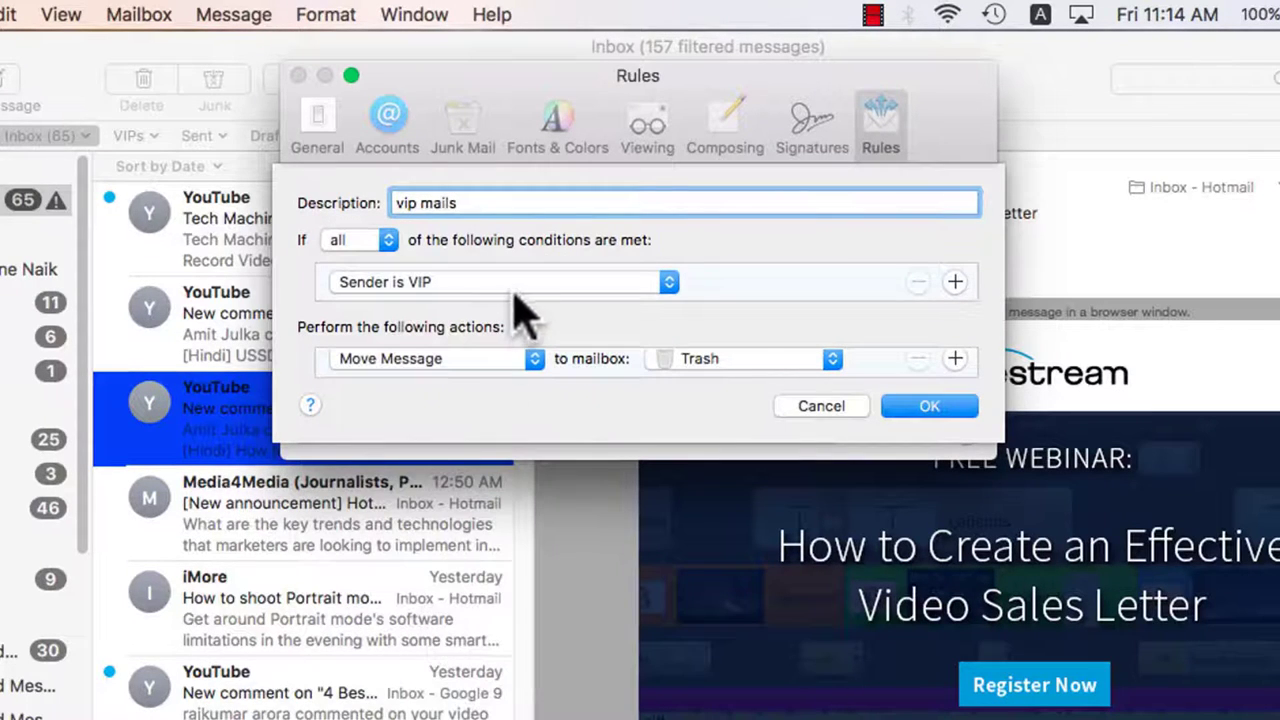
# Have the "vip mails" rule play the Sosumi sound, then save it and apply the rules to messages in the selected mailboxes
pyautogui.click(495, 360)
pyautogui.click(451, 437)
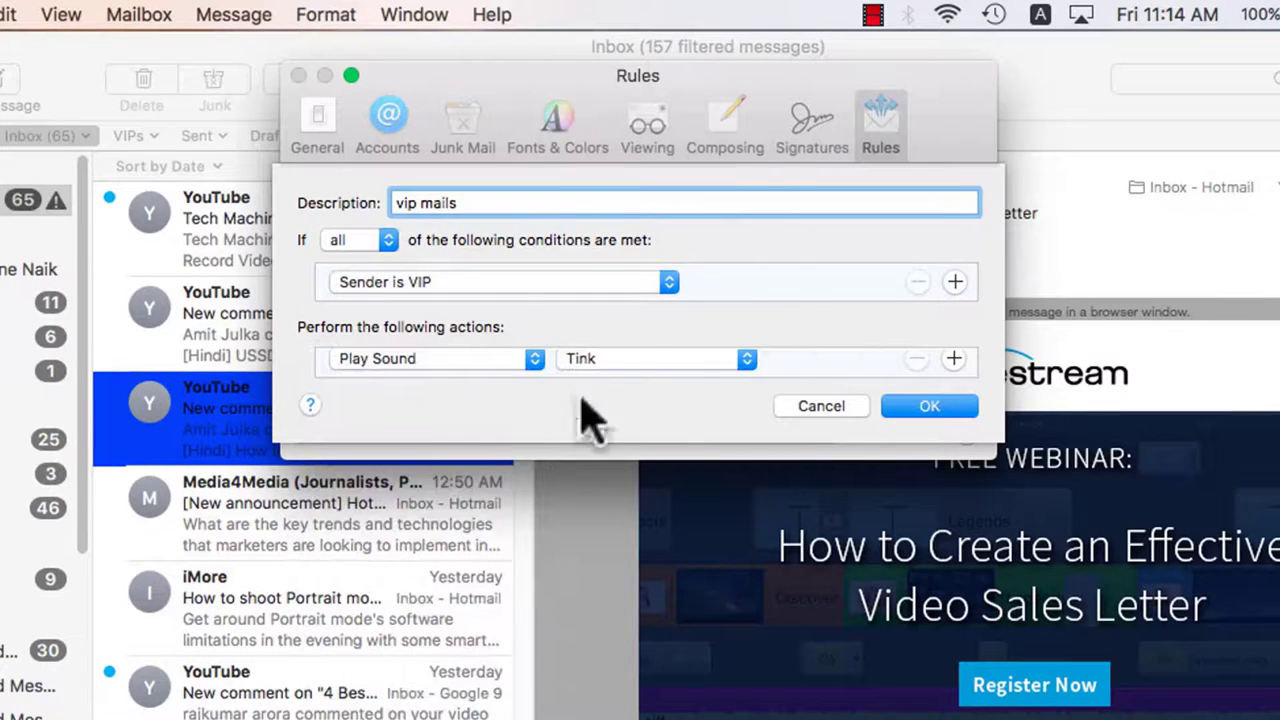
pyautogui.click(680, 358)
pyautogui.click(657, 317)
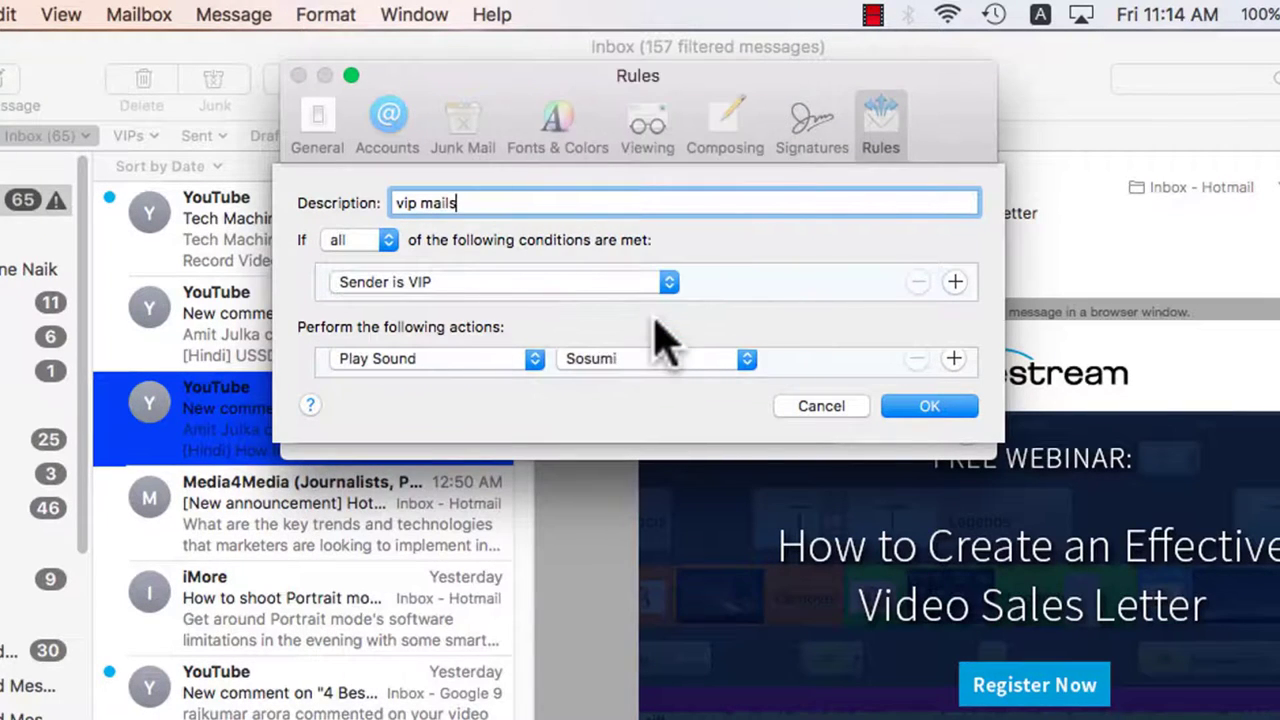
pyautogui.click(929, 406)
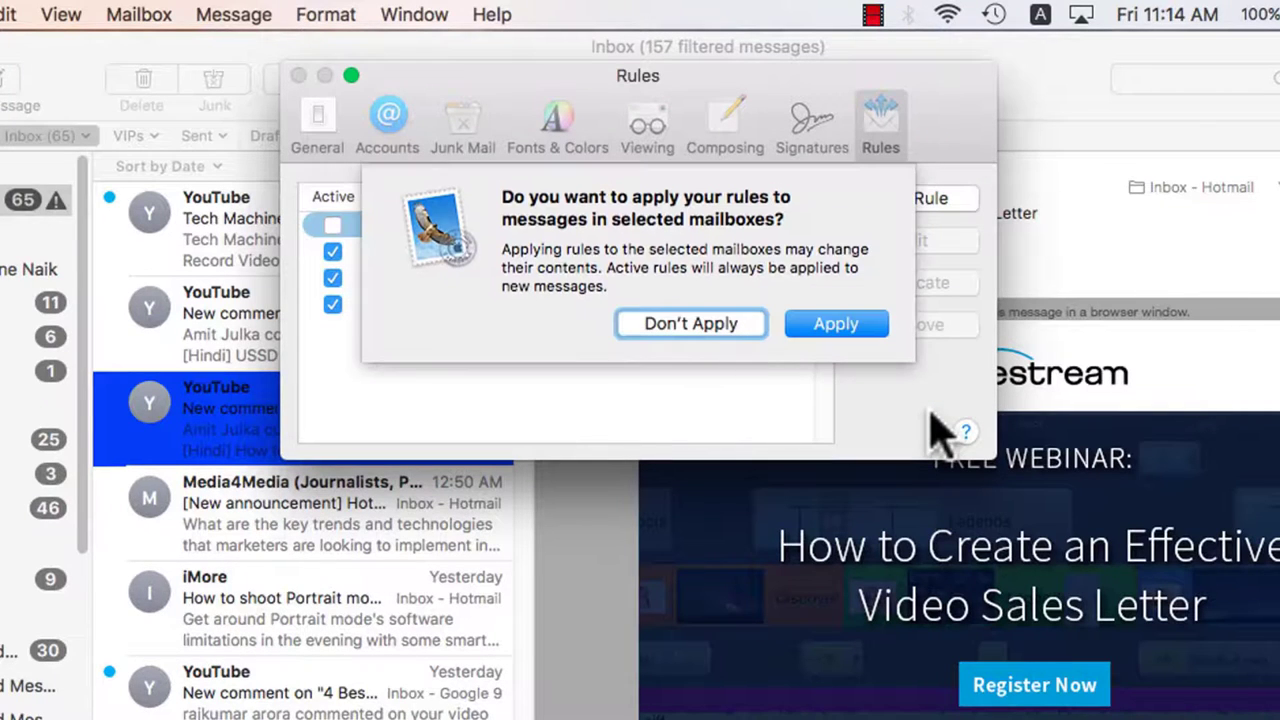
pyautogui.click(850, 323)
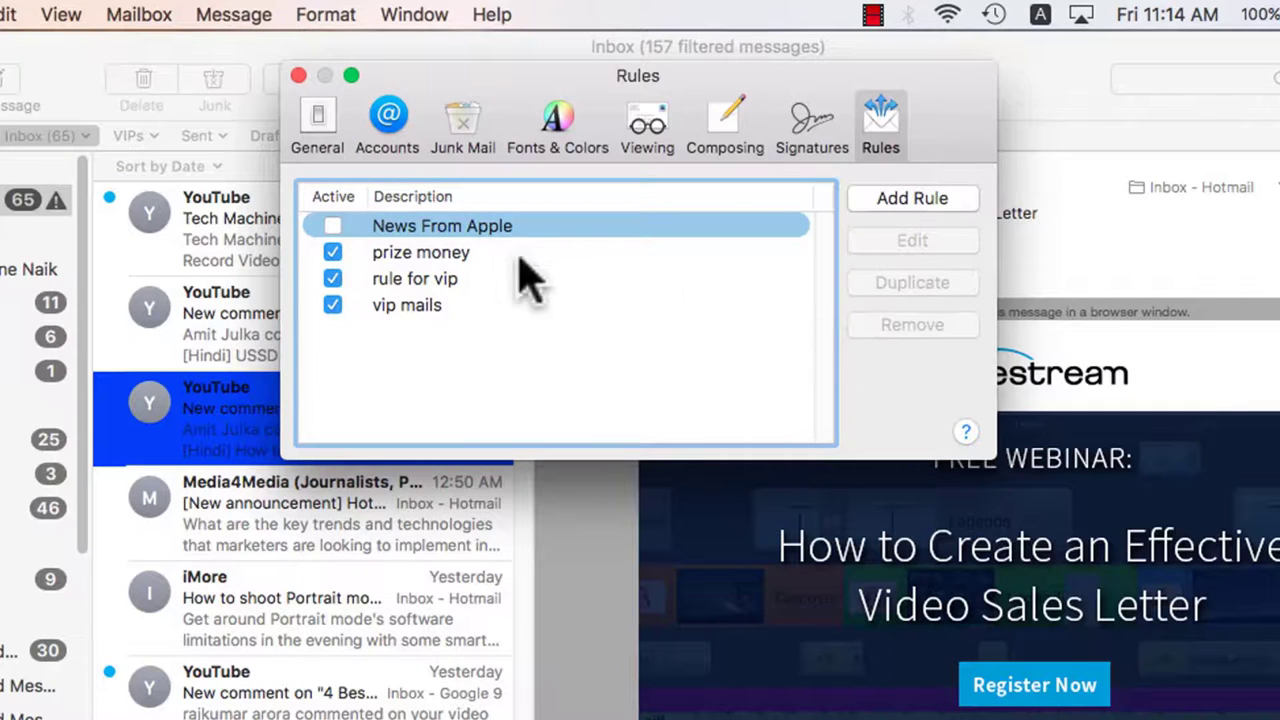
# Open the existing "prize money" rule for editing to review its condition and action, closing and reopening it once
pyautogui.click(416, 258)
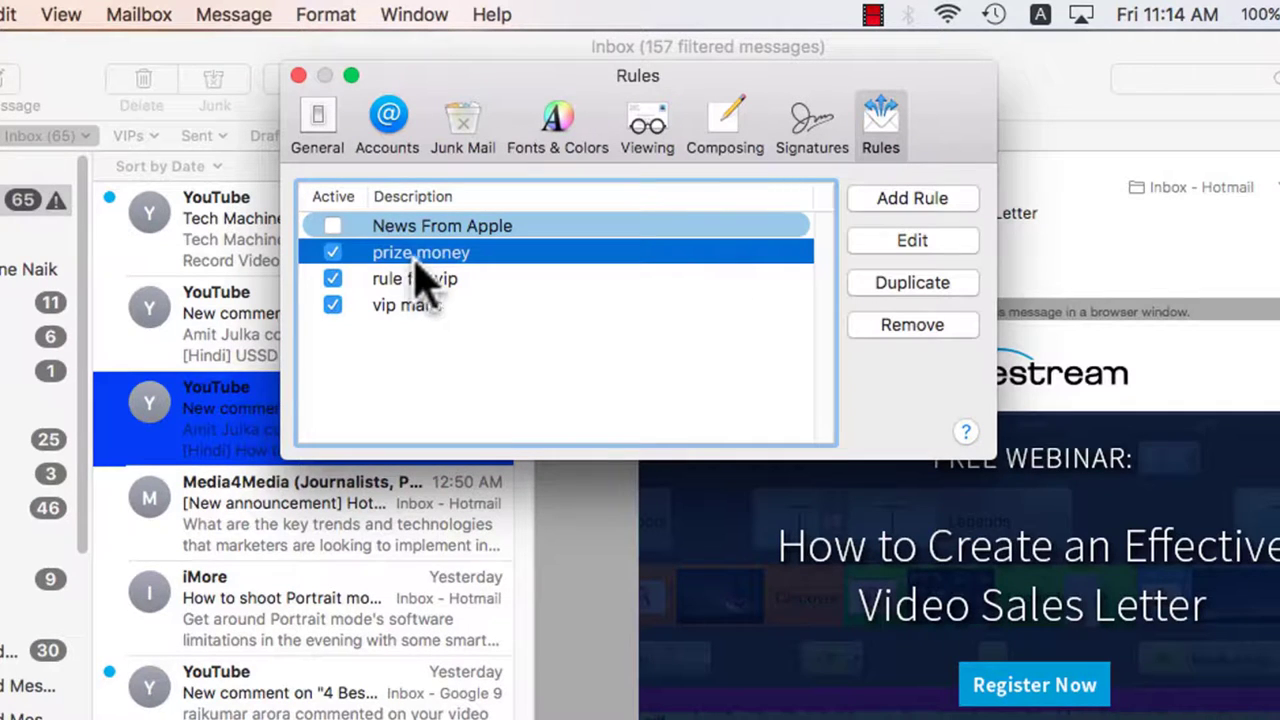
pyautogui.click(888, 248)
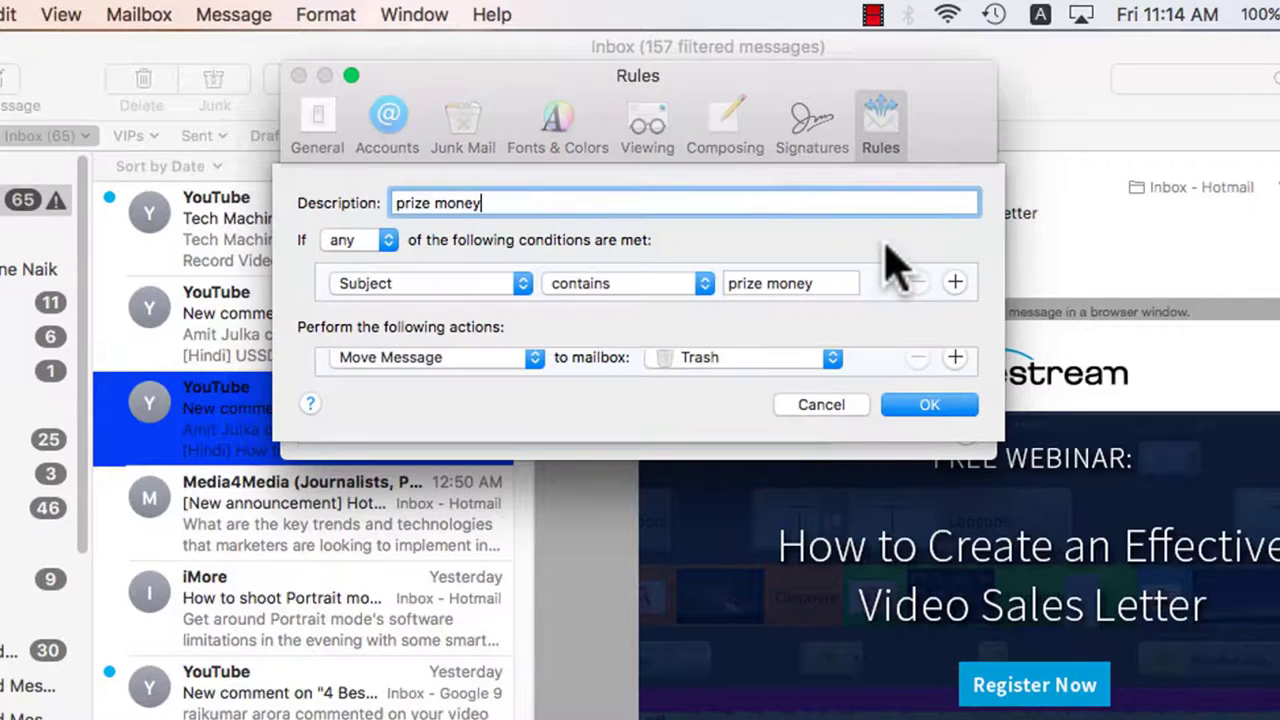
pyautogui.click(929, 404)
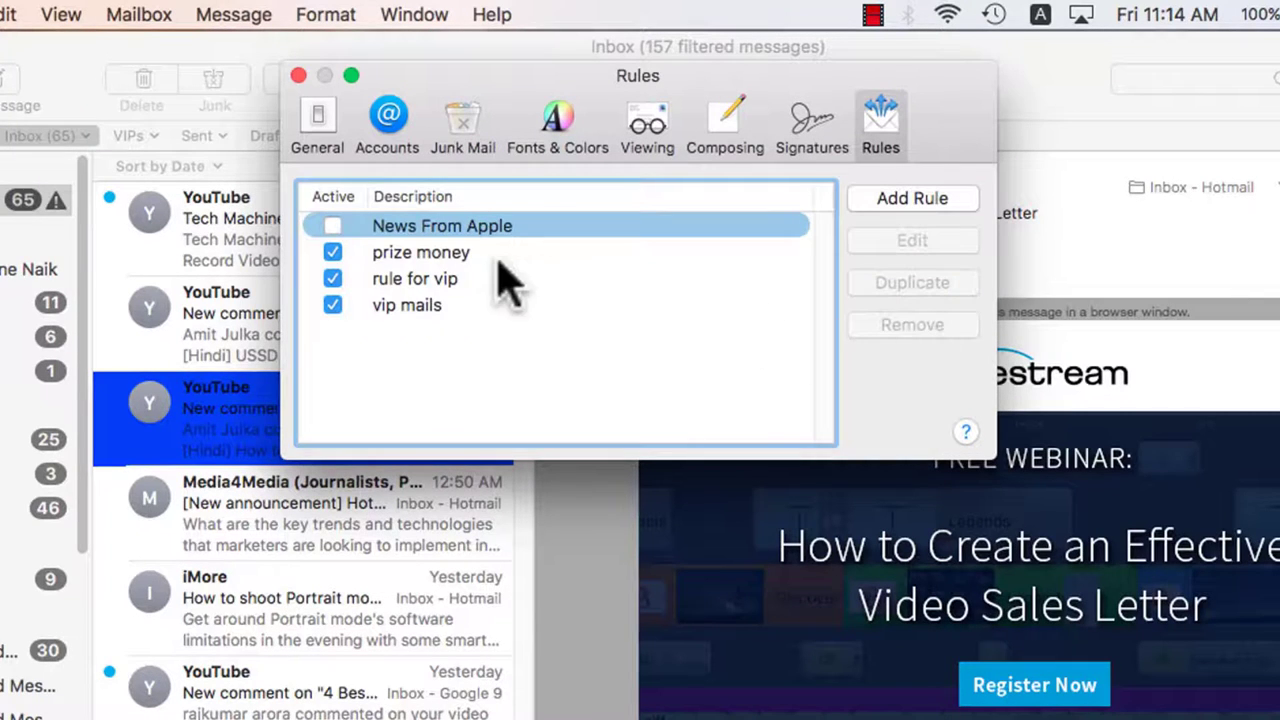
pyautogui.click(442, 252)
pyautogui.click(860, 250)
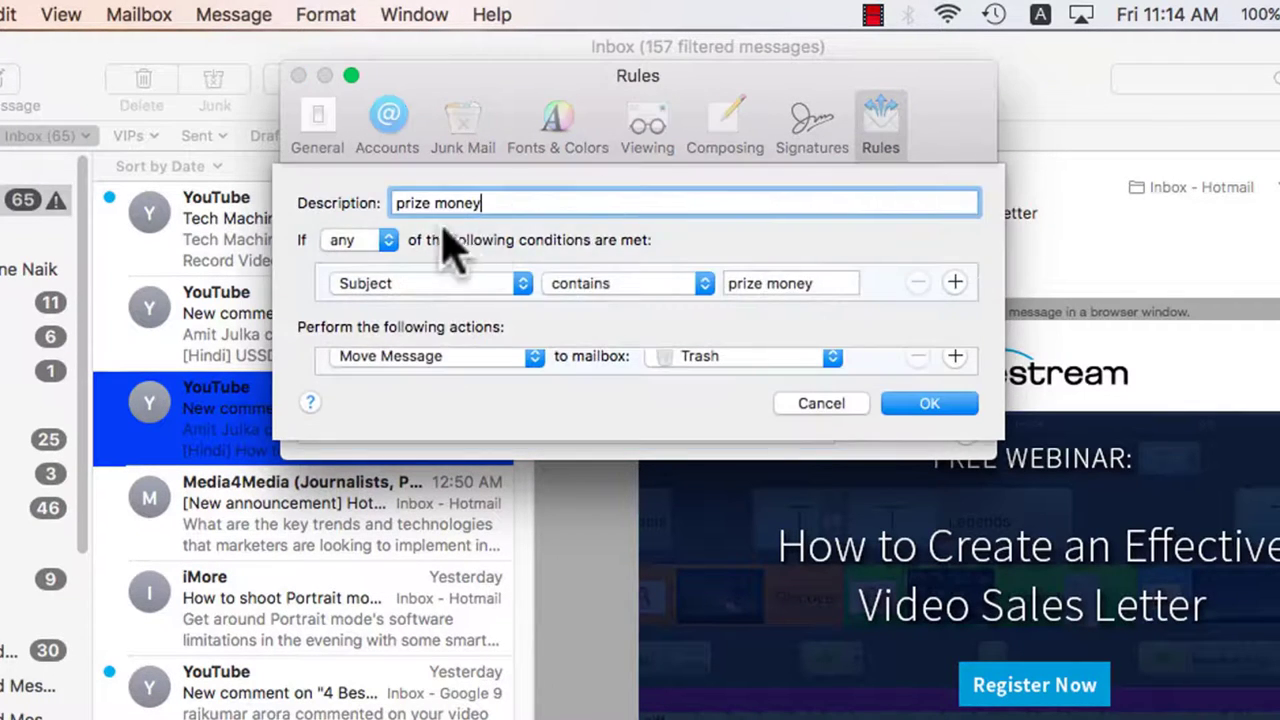